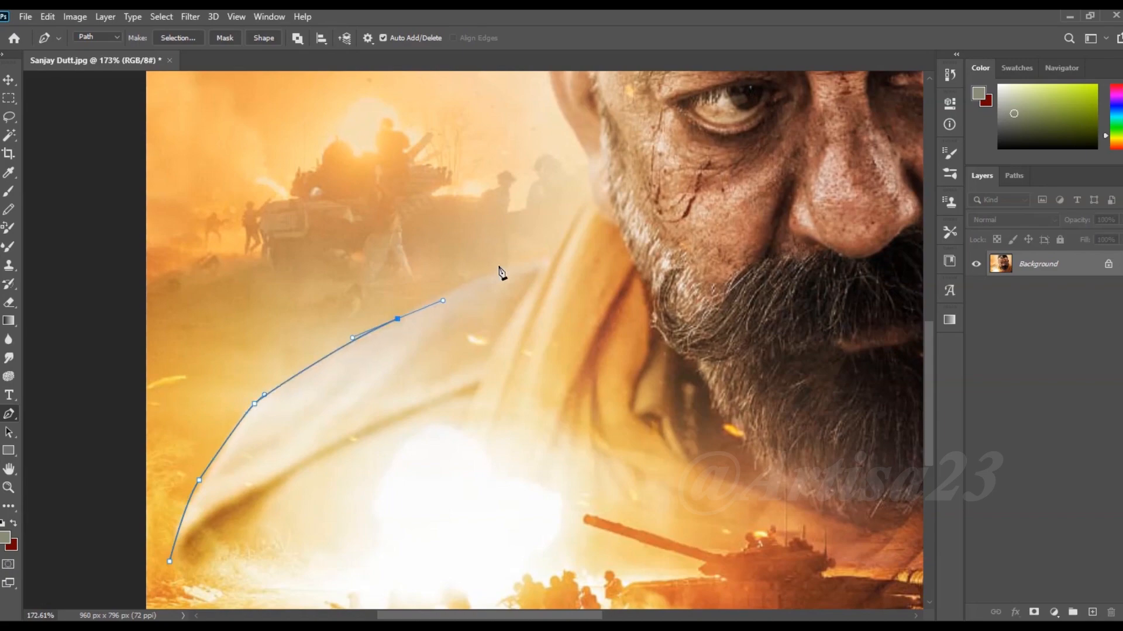
Continue the Pen path from the shoulder up the scarf and neck and along the outer edge of the ear beside the bright background.
ctrl+click(446, 396)
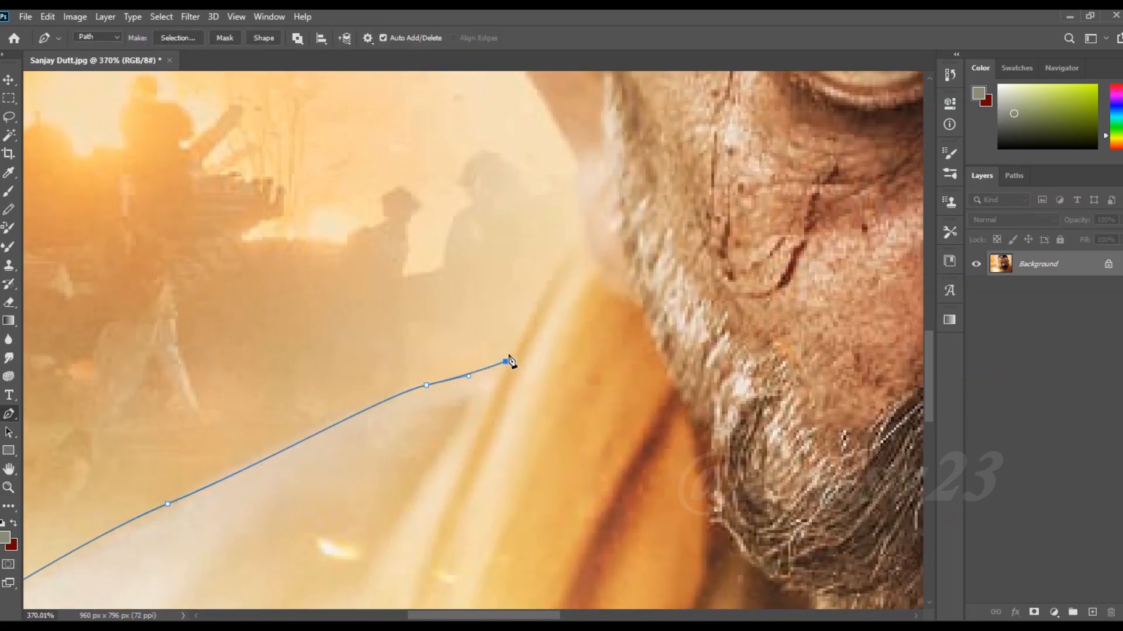
drag(563, 241, 572, 227)
drag(580, 198, 554, 377)
drag(463, 182, 487, 339)
drag(476, 246, 475, 225)
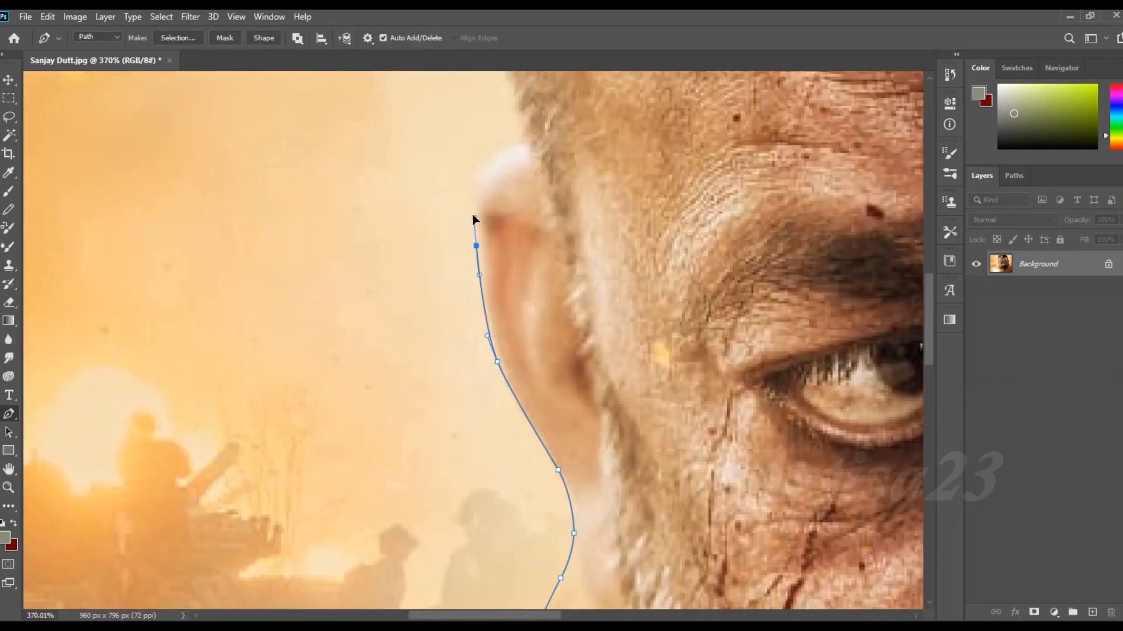
Continue the path over the top of that ear and up the side of the hair to the photo's upper edge.
drag(510, 148, 504, 370)
click(521, 361)
drag(468, 177, 467, 170)
drag(461, 147, 479, 281)
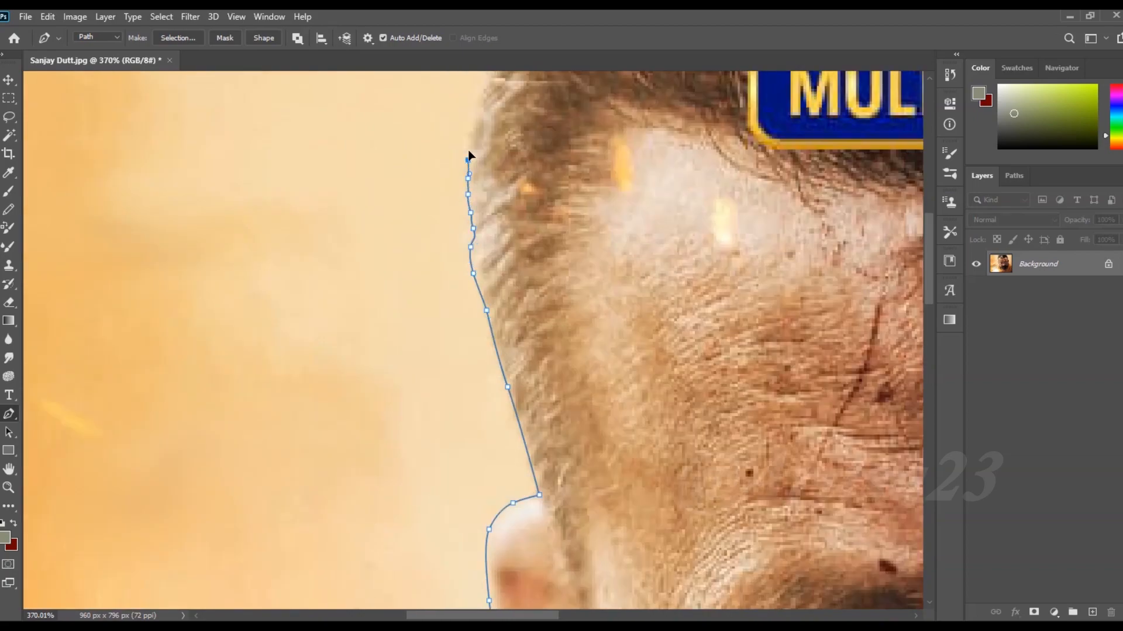
drag(469, 170, 411, 426)
click(430, 299)
drag(473, 110, 465, 240)
click(466, 217)
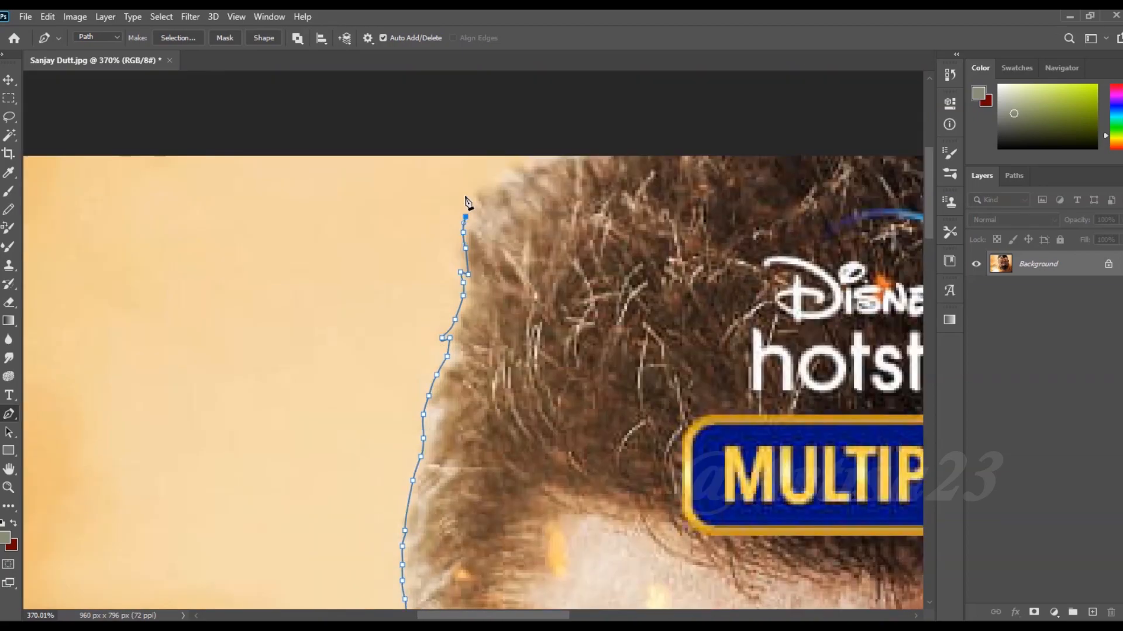
Carry the path outside the canvas over the head and trace the opposite hairline downward with closely spaced anchor points.
scroll(481, 192, down, 3)
scroll(664, 143, up, 4)
click(771, 232)
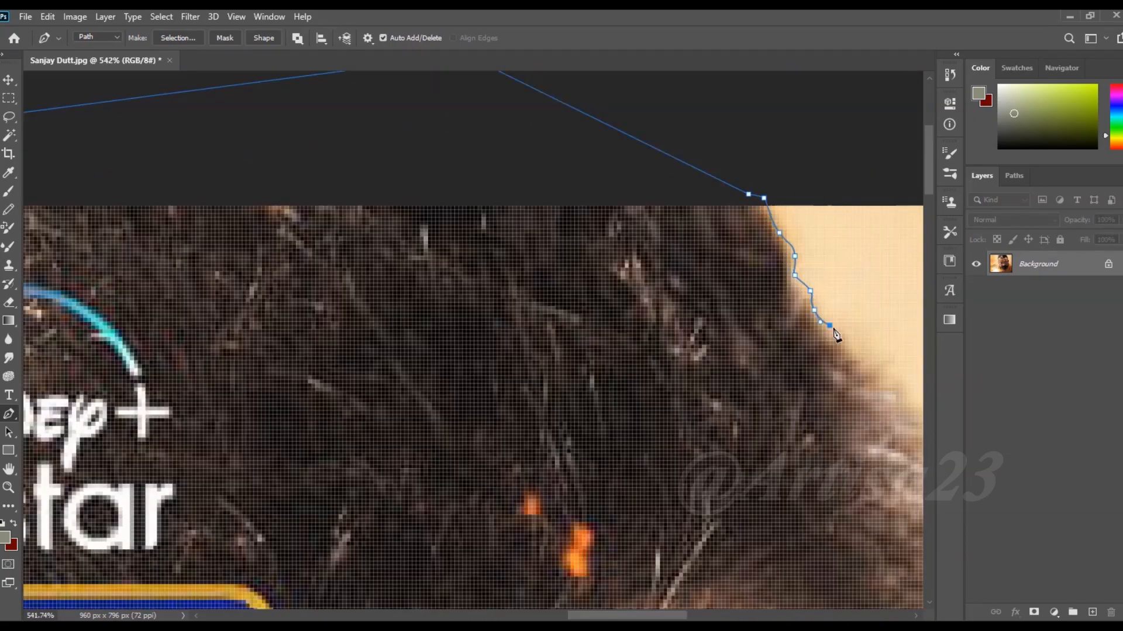
click(830, 325)
click(842, 333)
click(861, 341)
click(865, 352)
click(873, 364)
click(885, 368)
drag(898, 382, 592, 265)
drag(661, 378, 498, 205)
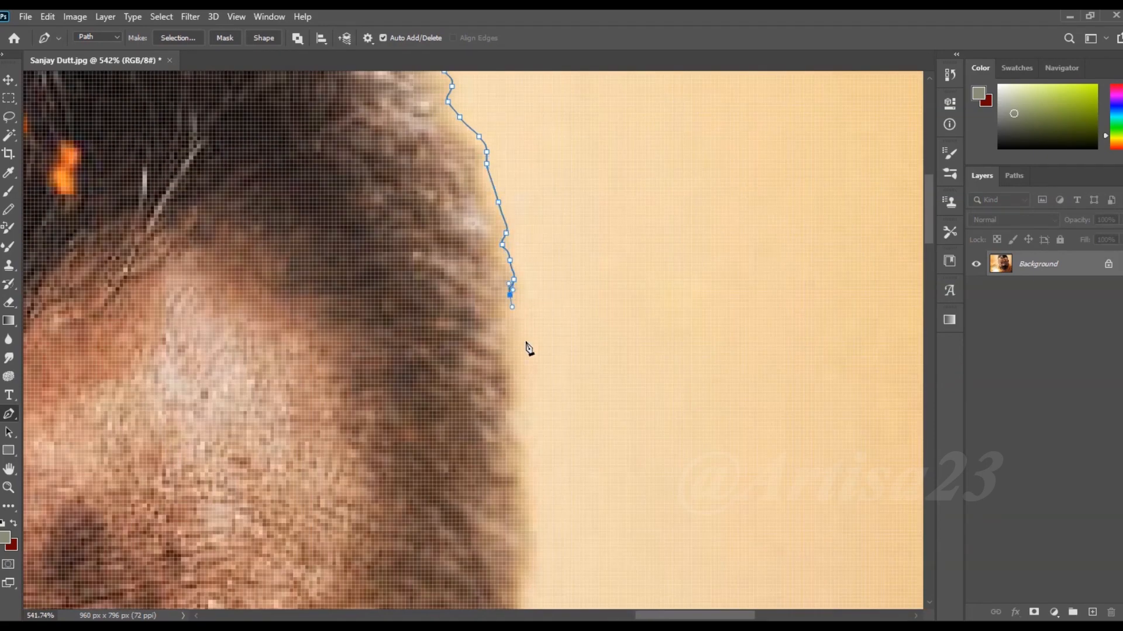
Trace the path down the temple hair and around the second ear to where it meets the orange scarf.
drag(522, 407, 579, 199)
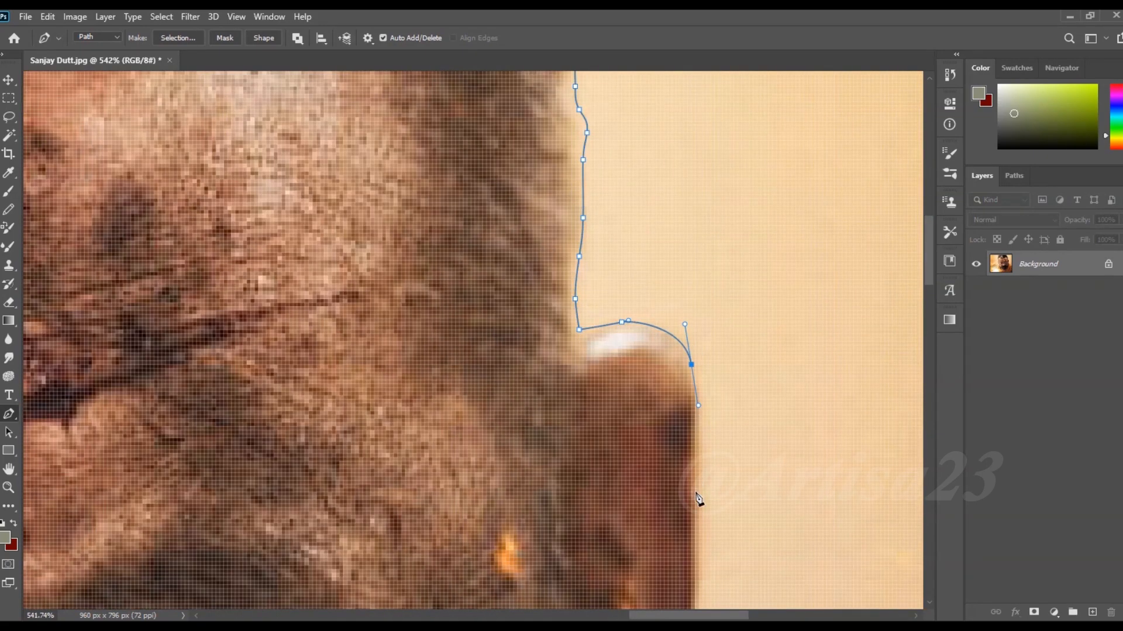
drag(700, 504, 694, 545)
drag(695, 550, 659, 269)
drag(667, 149, 655, 257)
key(ctrl+z)
drag(649, 215, 666, 213)
drag(646, 199, 656, 234)
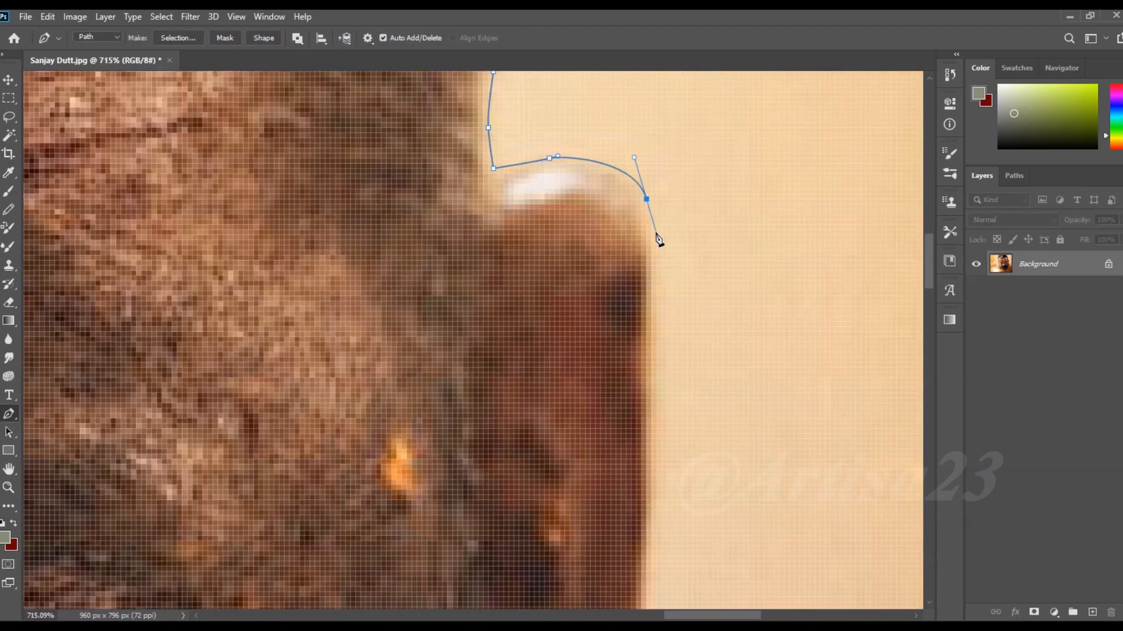
drag(653, 435, 656, 280)
click(726, 500)
scroll(679, 491, down, 3)
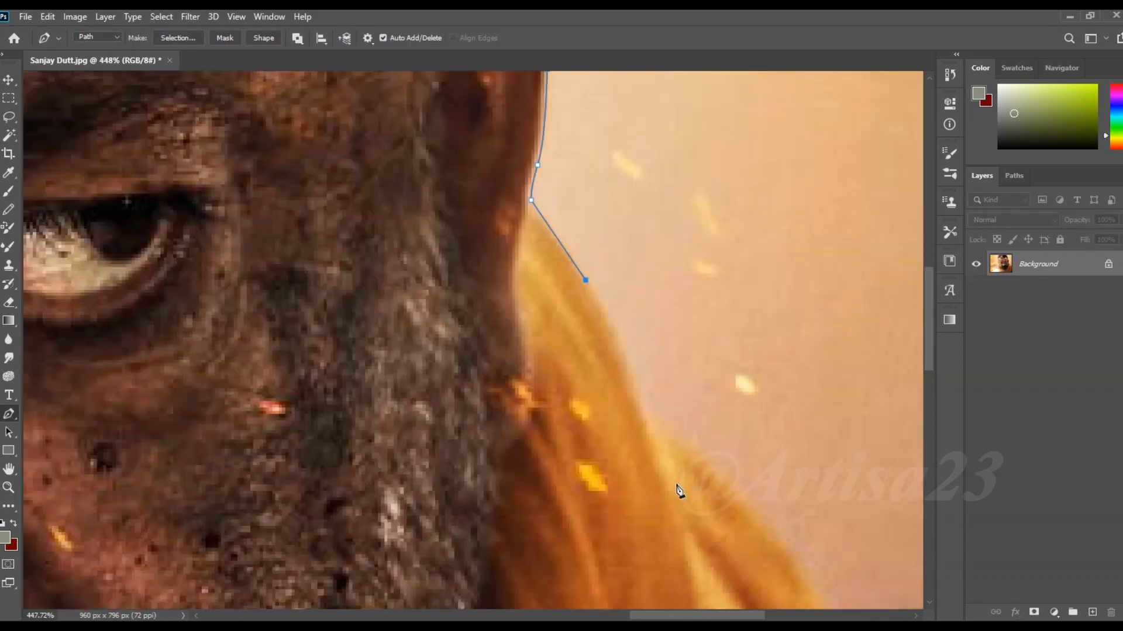
Trace the path along the orange scarf's outer edge and across the buttoned shoulder strap past the photo's edge.
click(662, 423)
drag(726, 475, 744, 492)
drag(745, 497, 488, 200)
drag(570, 309, 596, 361)
drag(609, 405, 613, 411)
drag(638, 414, 644, 417)
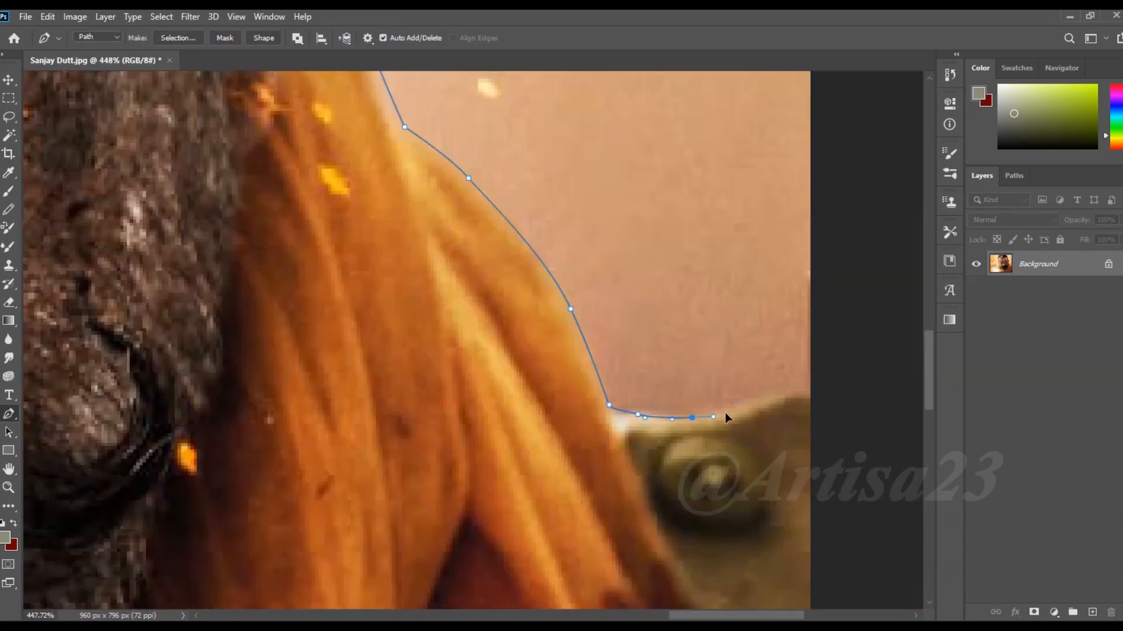
drag(774, 399, 795, 395)
click(845, 398)
Route the path outside the canvas beneath the figure to enclose the whole body.
scroll(640, 310, down, 12)
click(784, 448)
drag(697, 508, 666, 525)
drag(579, 555, 496, 556)
click(288, 529)
Convert the path to a new selection with a 0.3-pixel feather and copy the figure onto its own layer.
right_click(496, 280)
click(529, 348)
click(637, 168)
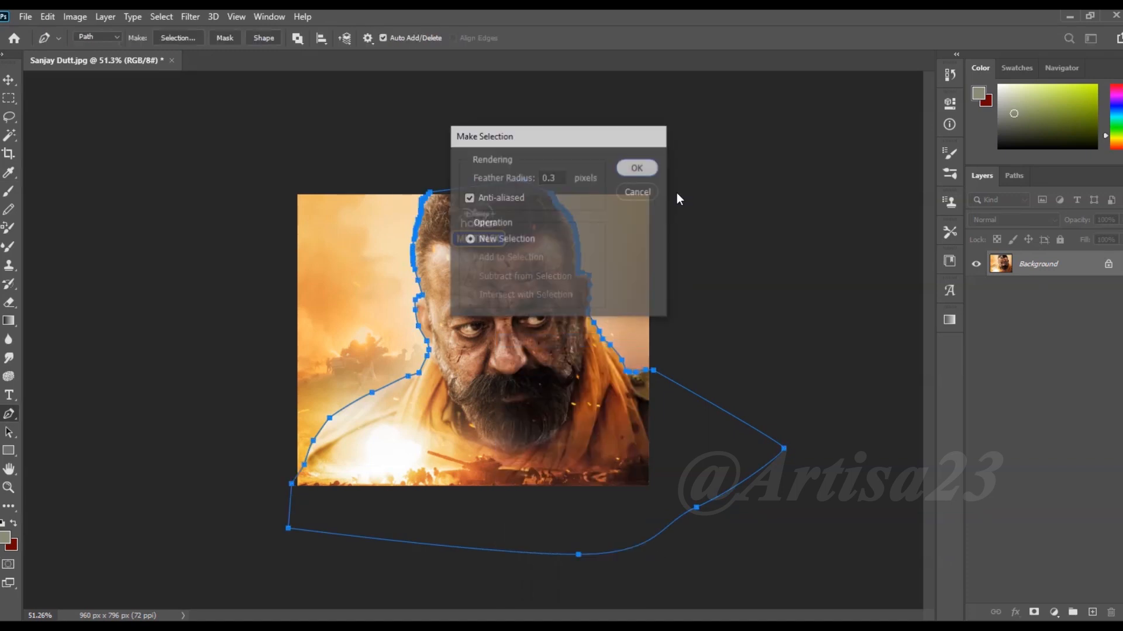
key(ctrl+j)
Extend the canvas around the portrait with the Crop tool to about 1494 by 920 pixels.
click(9, 154)
drag(654, 327, 726, 332)
drag(728, 333, 753, 337)
drag(483, 193, 483, 173)
drag(500, 506, 495, 509)
key(Return)
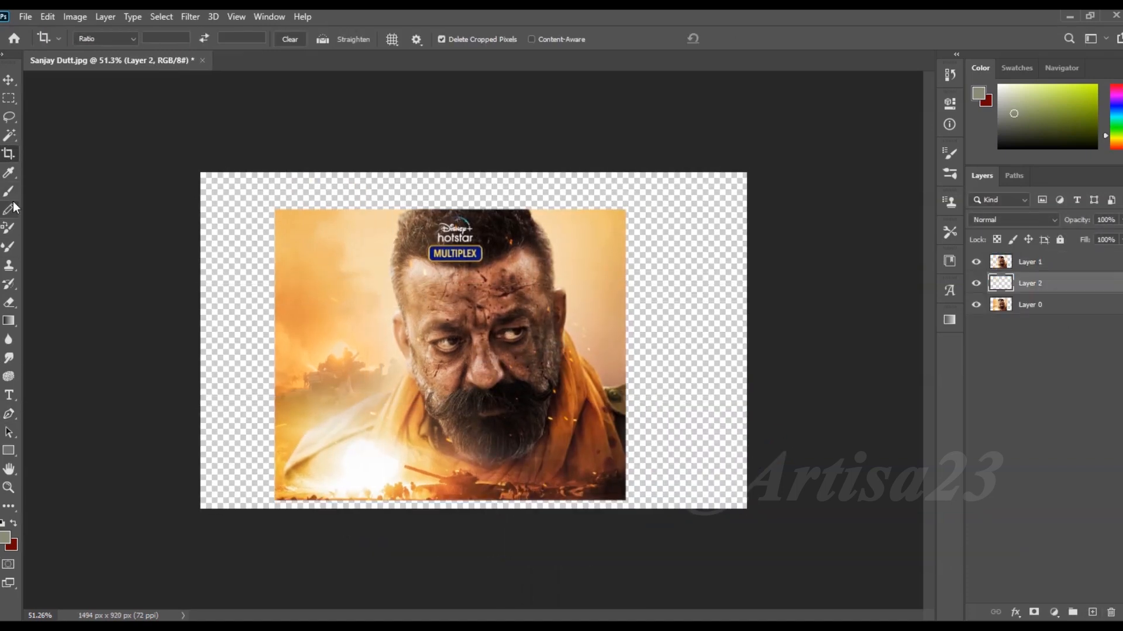
Fill Layer 2 with a muted brown background colour, starting from a tone sampled from the canvas.
click(10, 192)
scroll(255, 397, up, 2)
alt+click(259, 405)
key(alt+BackSpace)
click(4, 538)
click(764, 330)
click(1010, 224)
key(alt+BackSpace)
scroll(871, 228, down, 1)
click(12, 543)
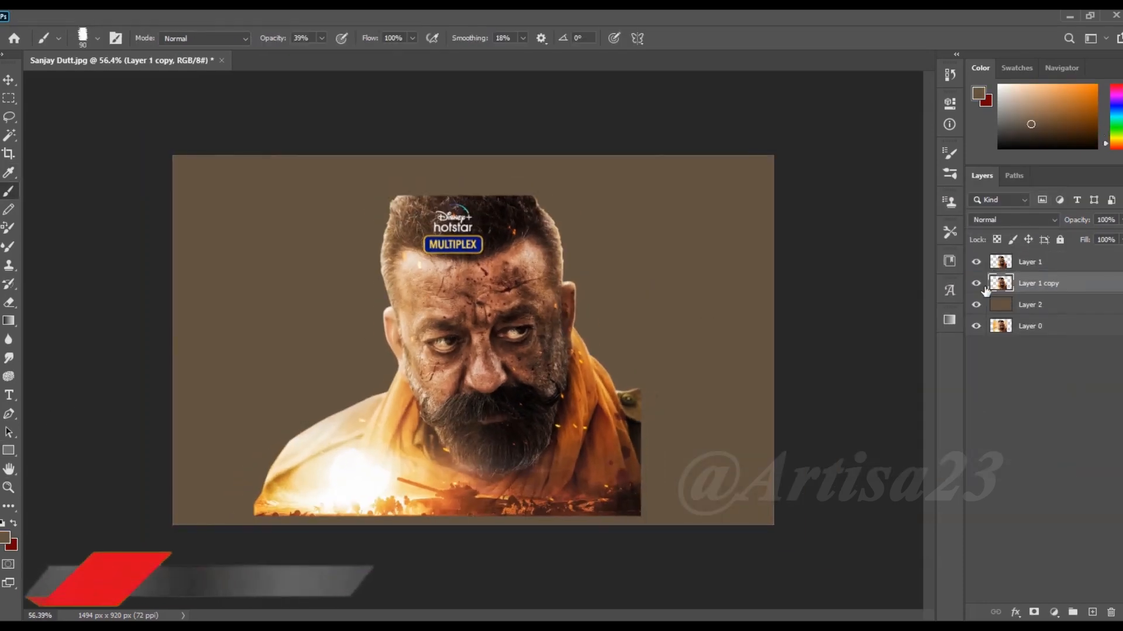
Hide Layer 1 copy and adjust Layer 1's Levels to input black 1 and input white 240.
click(976, 283)
click(1029, 262)
key(i)
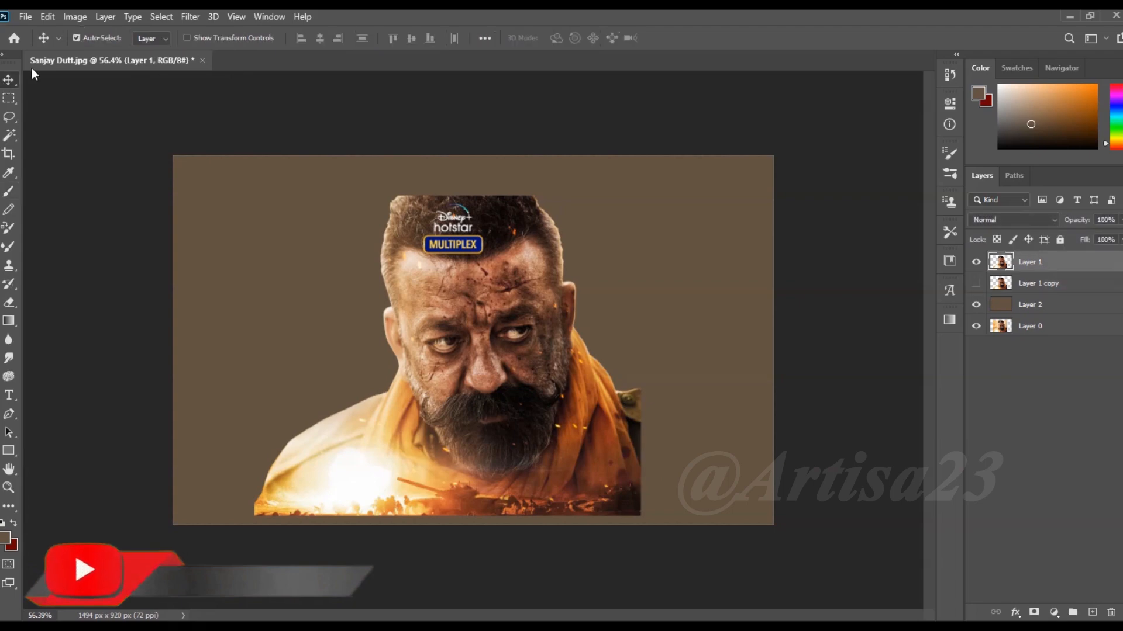
scroll(32, 68, up, 3)
click(64, 17)
mouse_move(169, 47)
click(233, 68)
drag(822, 246, 811, 245)
drag(647, 245, 643, 245)
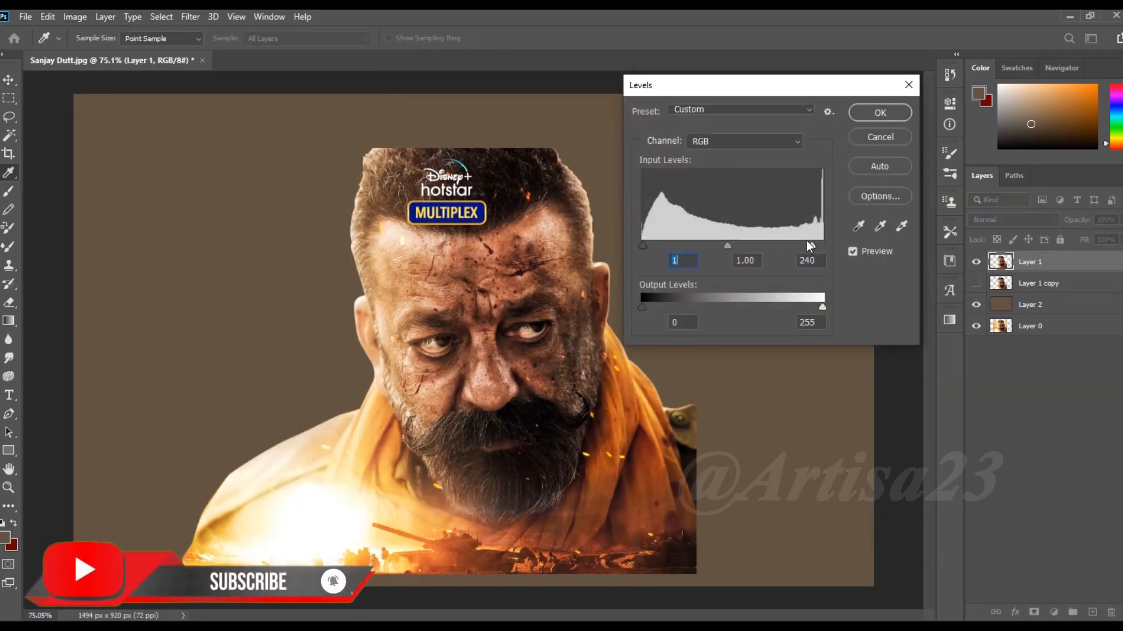
click(880, 113)
Apply a Curves adjustment to Layer 1.
click(75, 16)
mouse_move(100, 50)
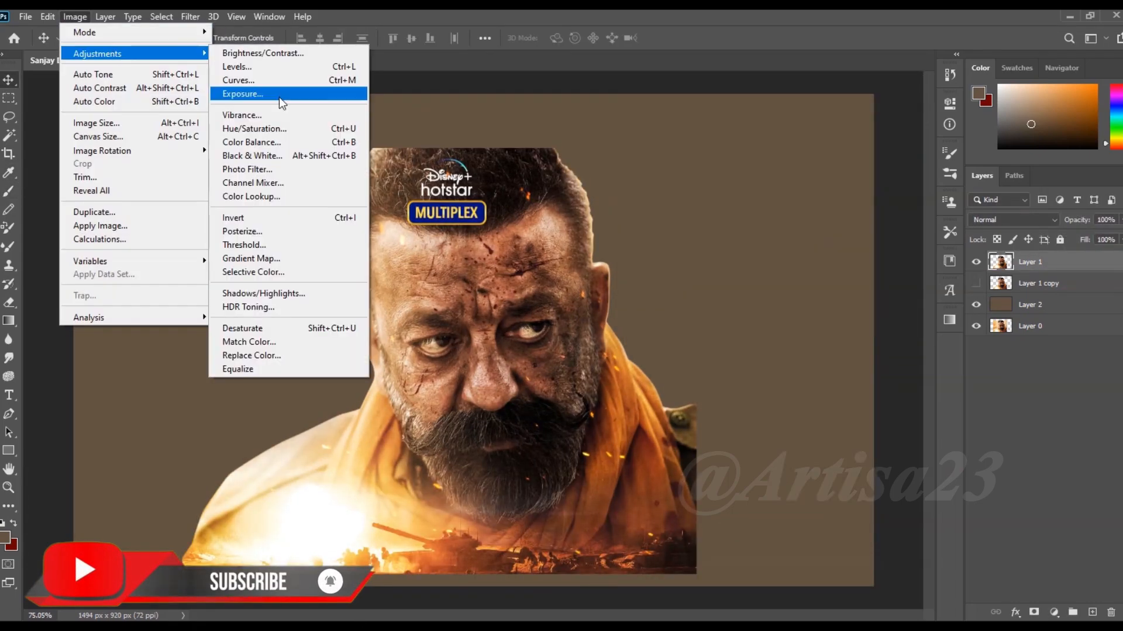
click(263, 82)
key(Return)
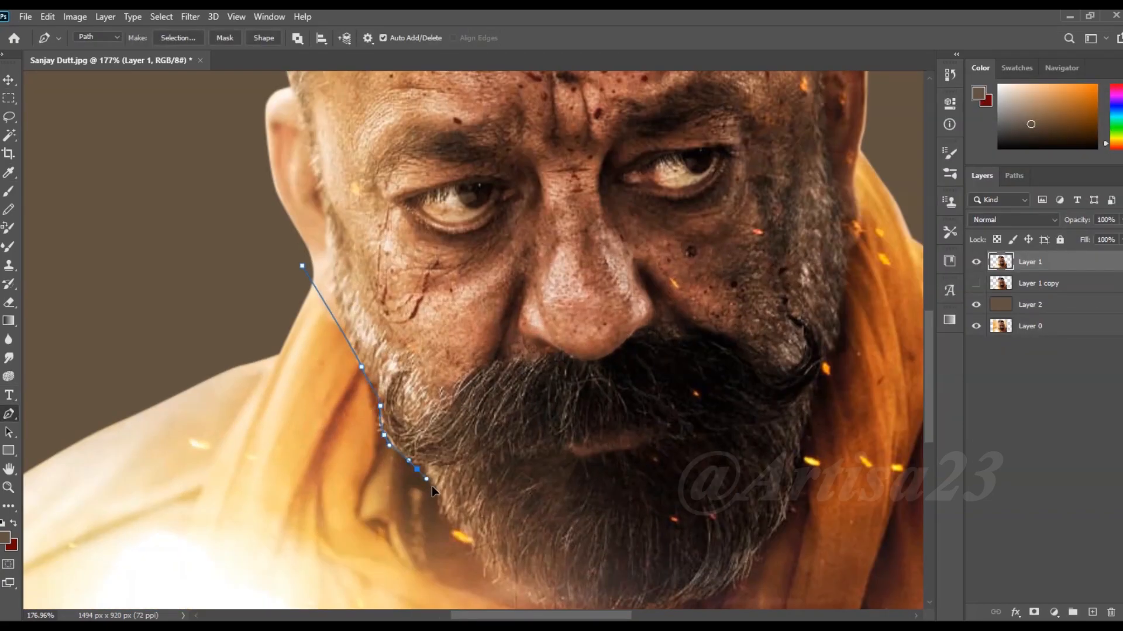
Trace a Pen path along the beard's lower edge and up the other side of the jaw to the ear.
click(447, 510)
click(454, 524)
click(464, 536)
click(469, 550)
drag(487, 573, 392, 396)
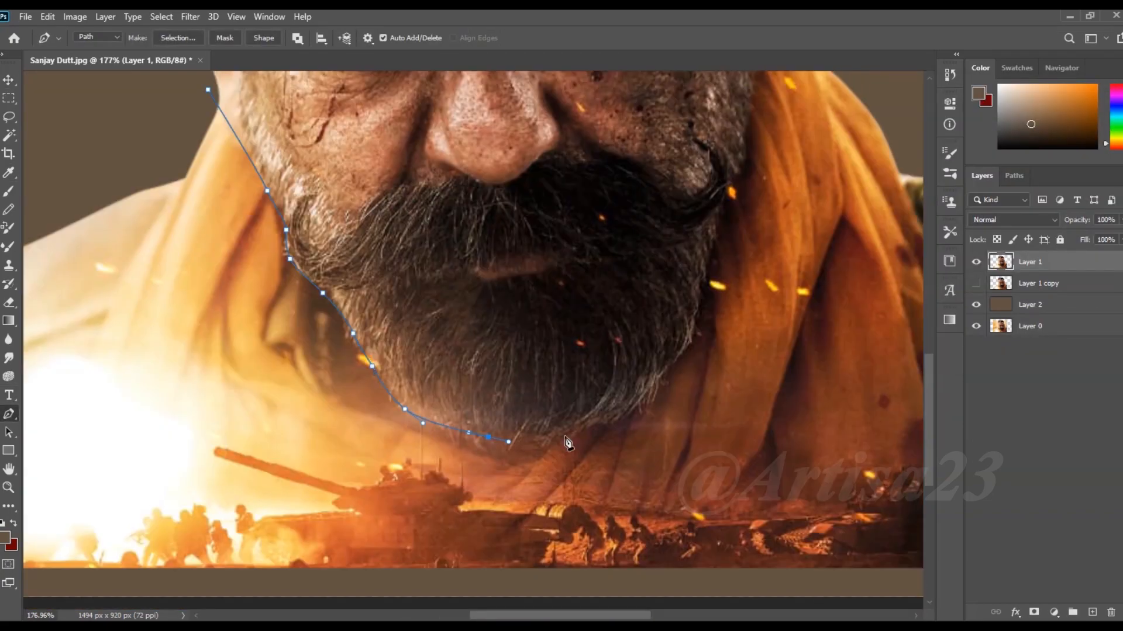
drag(714, 298, 644, 485)
click(641, 452)
click(655, 424)
click(680, 306)
click(681, 291)
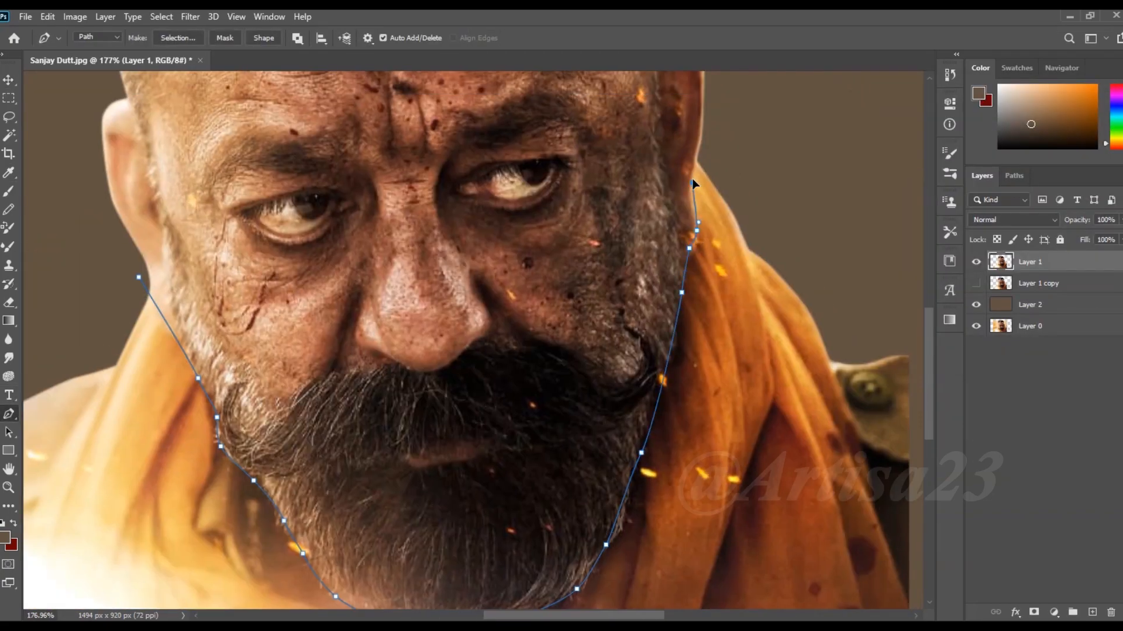
Close the path around the whole head and convert it to a selection.
scroll(696, 188, down, 5)
click(395, 365)
right_click(419, 304)
click(456, 409)
key(Return)
Adjust the tones of the selected head with Curves.
key(ctrl+m)
drag(782, 257, 781, 242)
key(Return)
Fine-tune the shadow input of the selected head with Levels.
scroll(472, 341, up, 1)
click(75, 16)
mouse_move(100, 50)
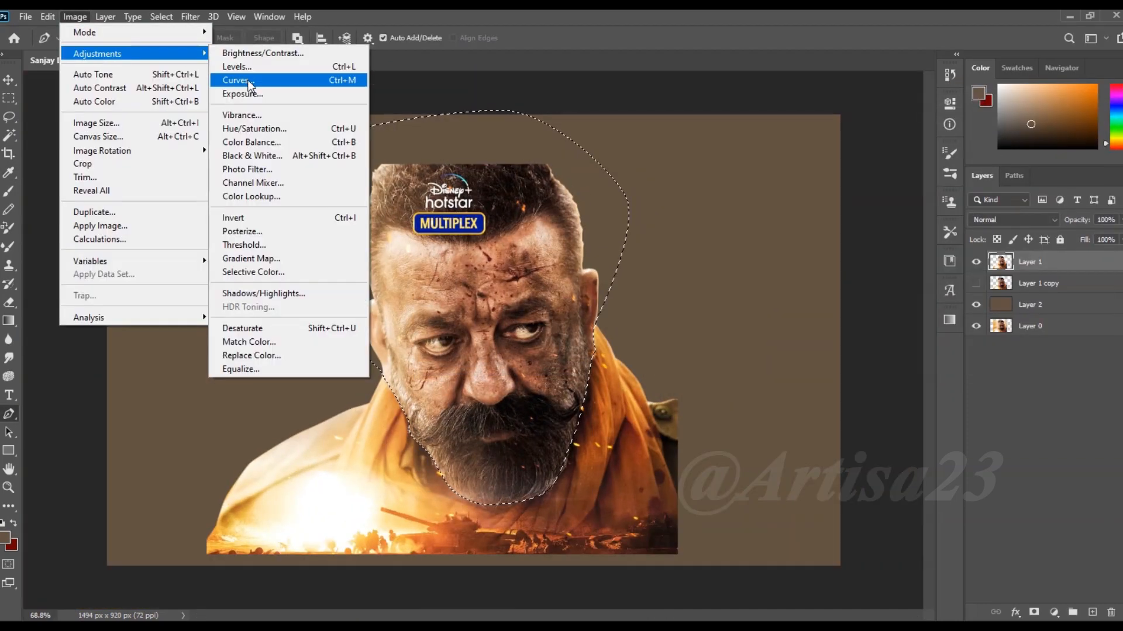
click(245, 66)
drag(651, 250, 654, 245)
key(Return)
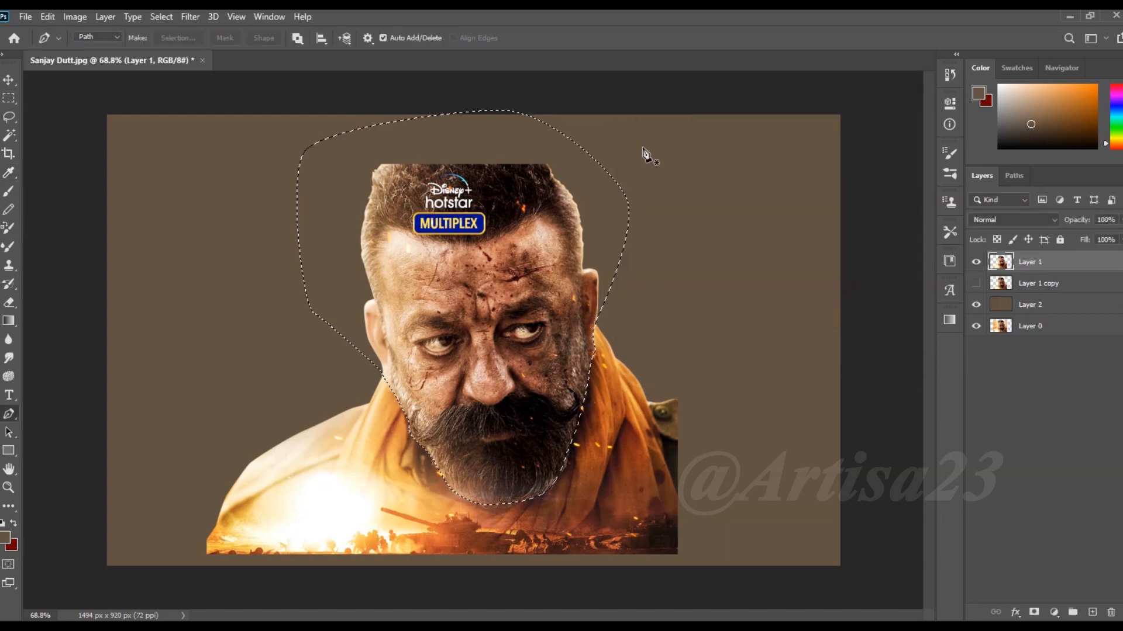
Set the selected head's midtone Color Balance to +20, 0, -11 and deselect it.
key(ctrl+shift+s)
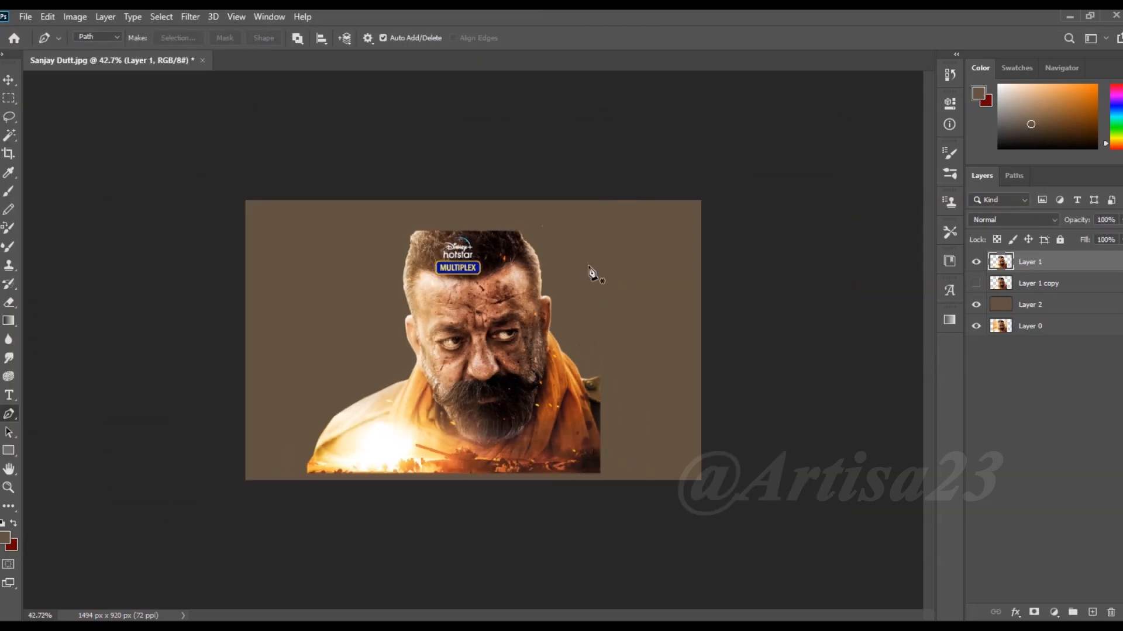
scroll(570, 453, up, 3)
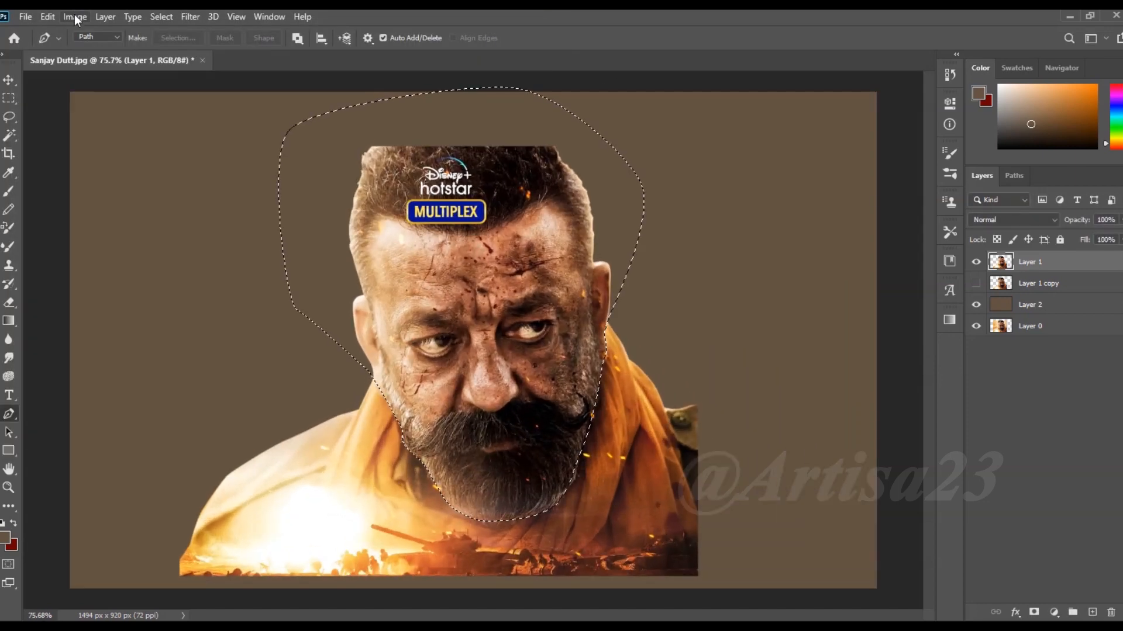
click(74, 17)
mouse_move(100, 50)
click(245, 134)
drag(714, 199, 731, 166)
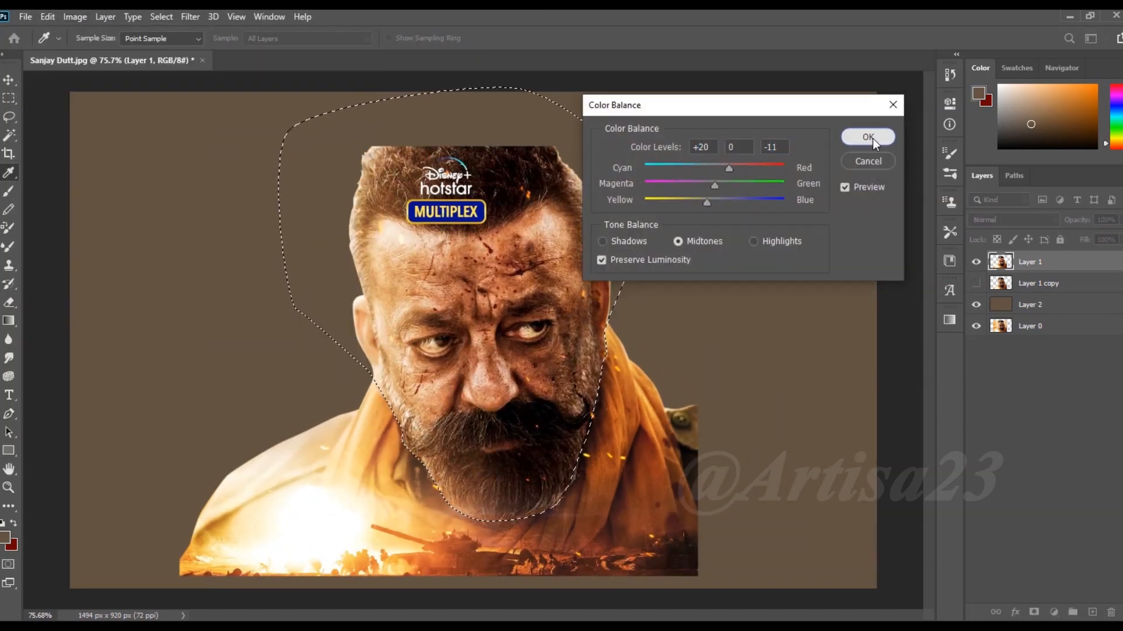
click(868, 138)
scroll(614, 168, down, 1)
key(ctrl+d)
Save the layered document as Photoshop file Sanjay Dutt-01 and save another version as Sanjay Dutt-01a.
key(ctrl+shift+s)
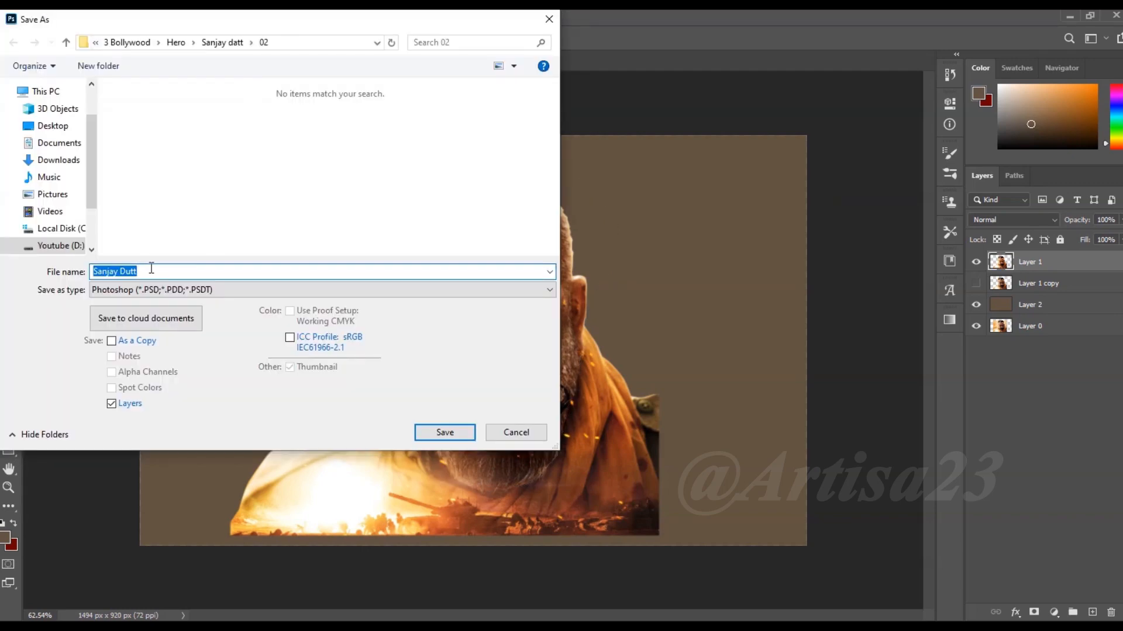
click(445, 433)
key(ctrl+shift+s)
key(End)
text(a)
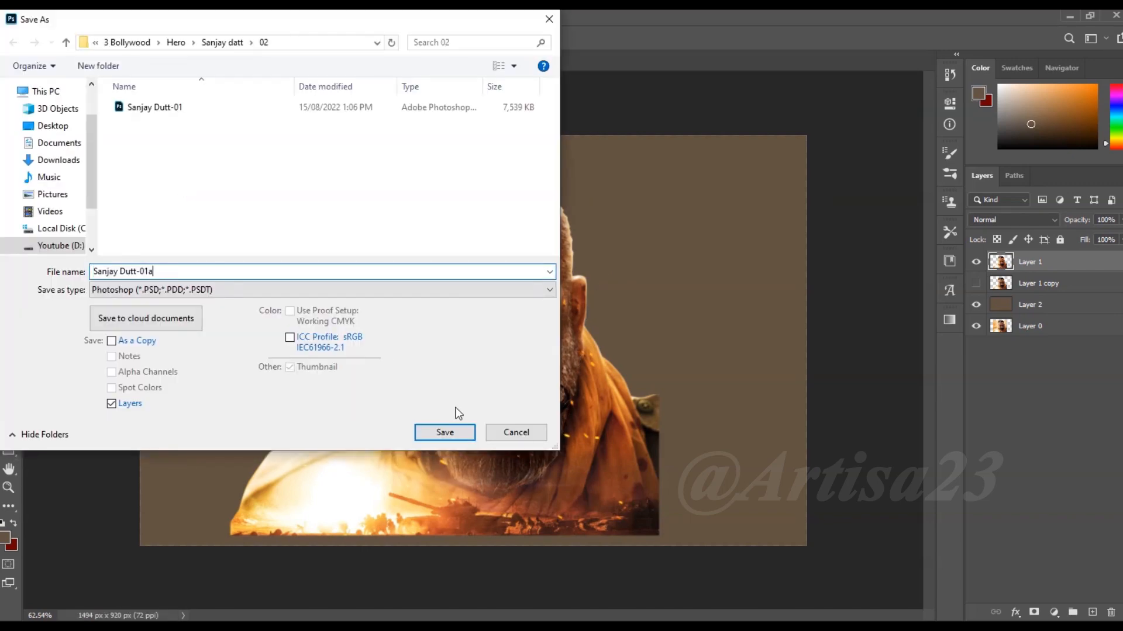
click(444, 433)
Duplicate Layer 1 and enhance its detail with a Topaz Labs filter and Unsharp Mask at amount 68%, radius 9.8 pixels.
scroll(518, 532, up, 1)
key(ctrl+j)
click(190, 16)
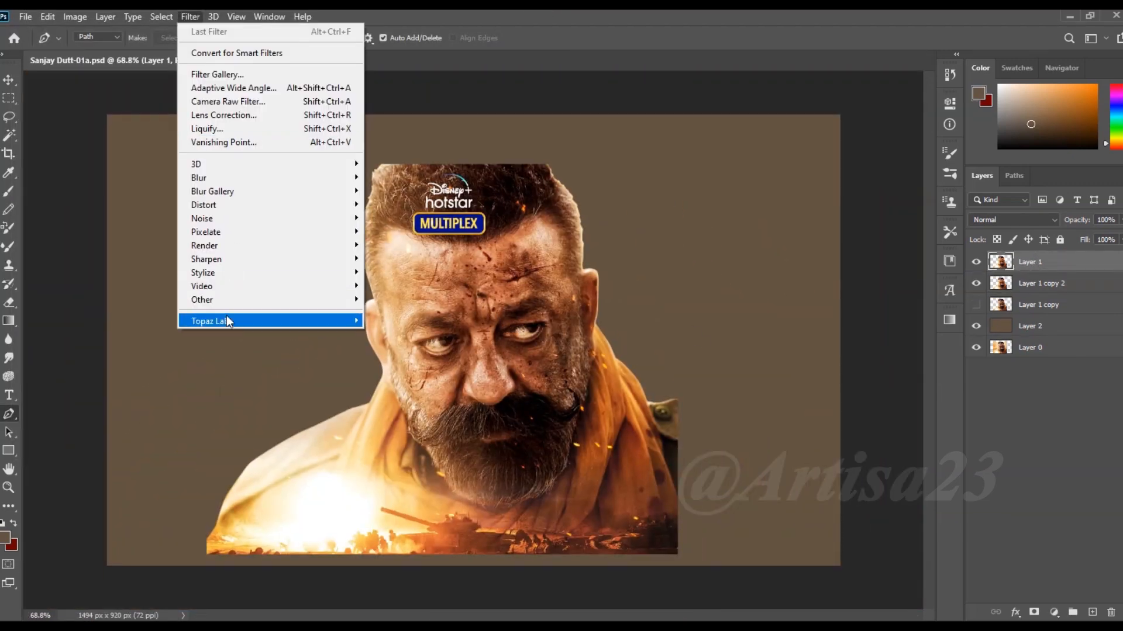
click(403, 326)
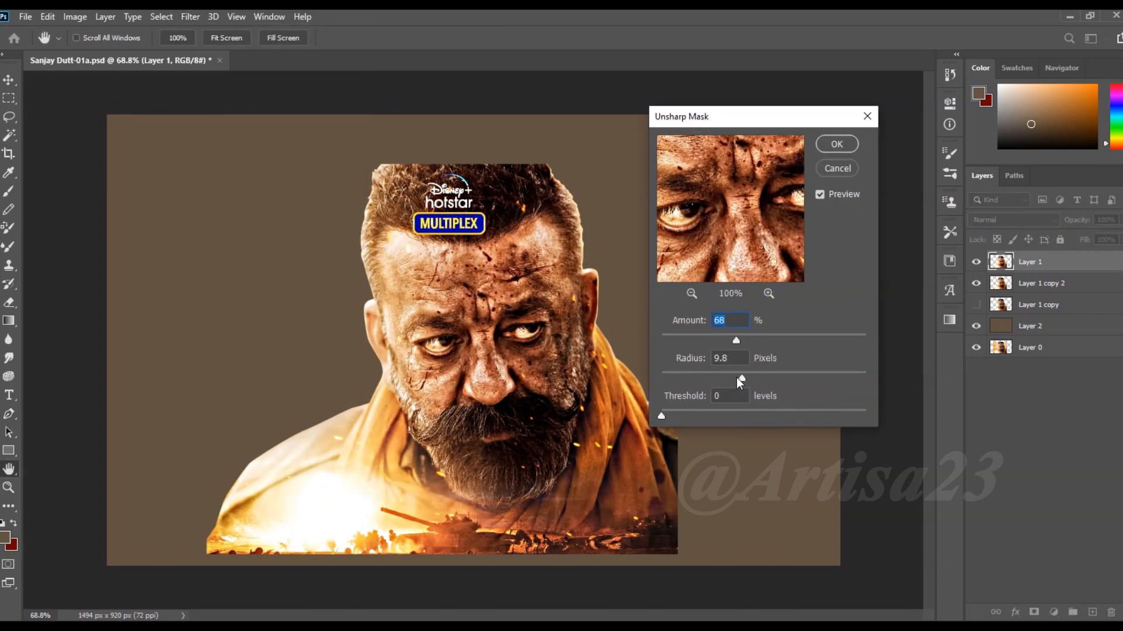
key(Return)
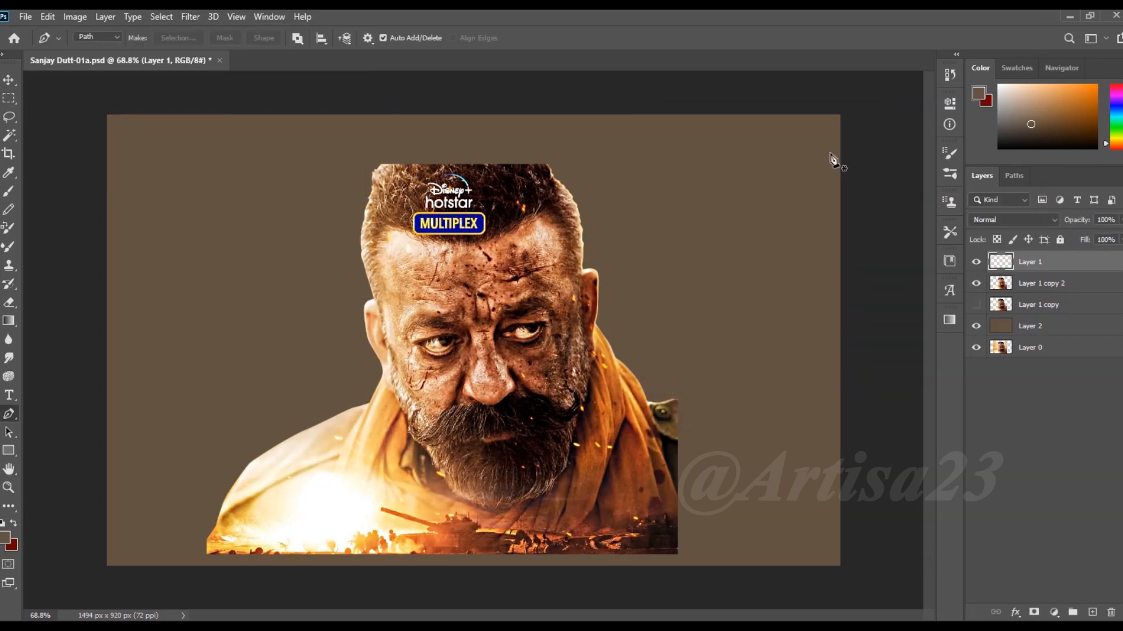
Smudge the cut-off shoulder strap outward into the brown background on Layer 1, using a 45-pixel brush at 67% strength.
key(v)
scroll(831, 164, down, 2)
key(r)
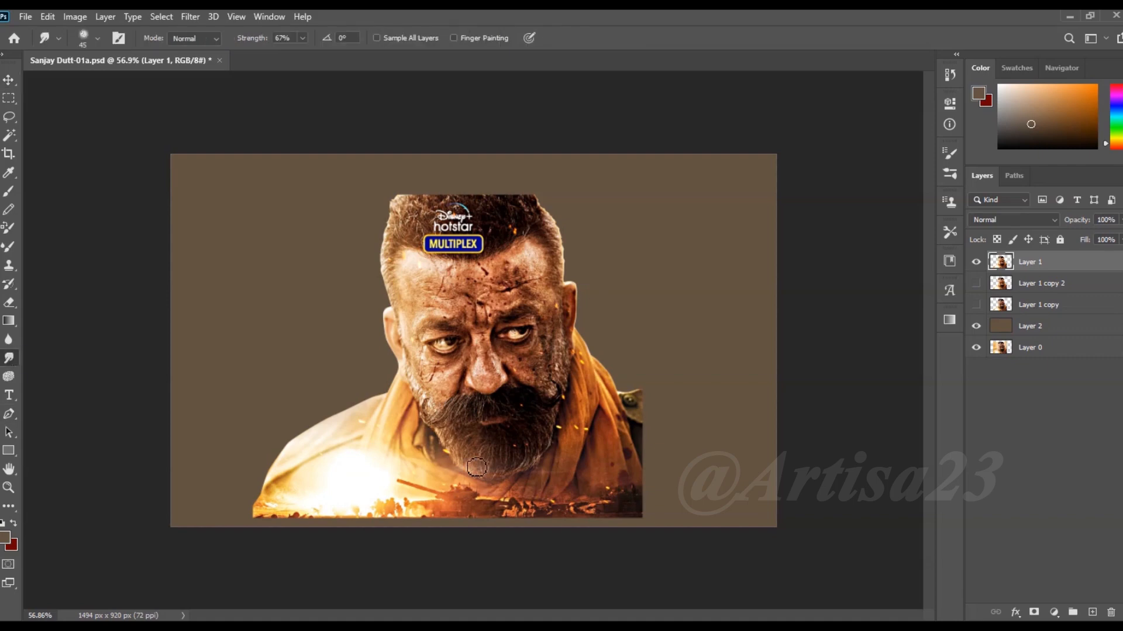
scroll(613, 403, up, 5)
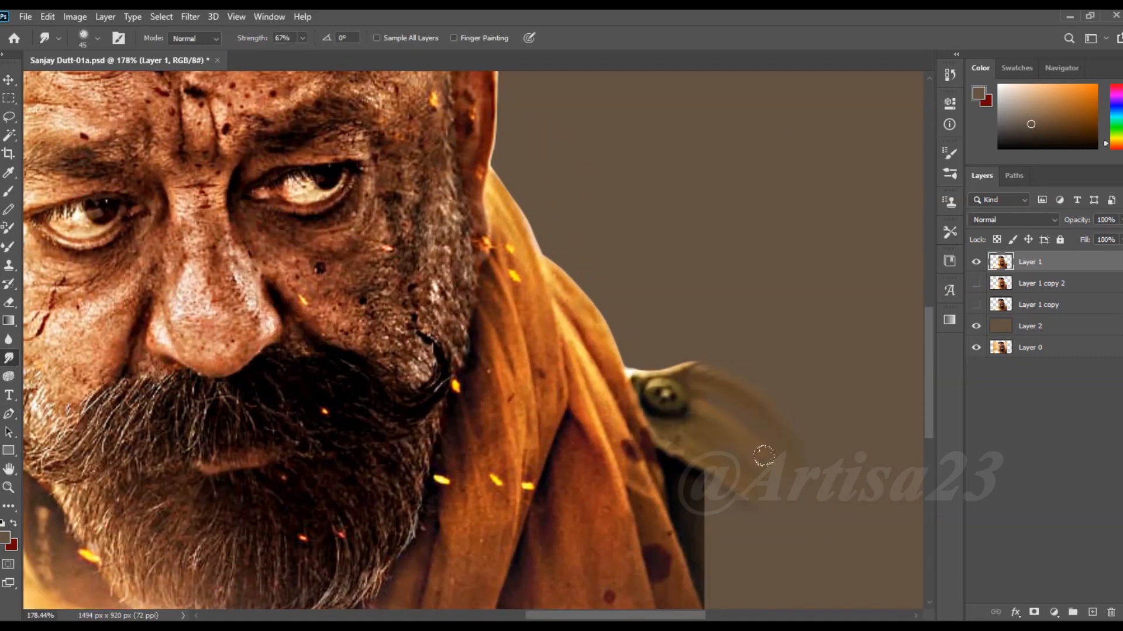
scroll(787, 469, down, 4)
drag(738, 529, 747, 473)
scroll(812, 485, down, 2)
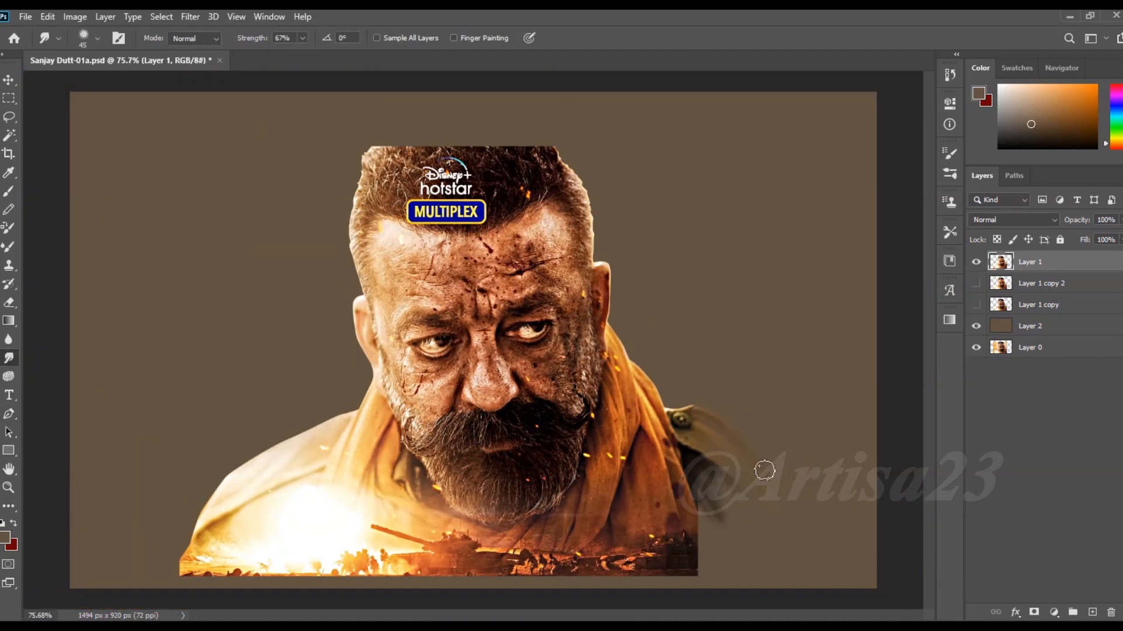
Smooth the forehead skin and blend away its spots and scars with the Smudge tool, varying the small brush size.
scroll(484, 347, up, 4)
key(bracketleft)
key(bracketleft)
key(bracketleft)
key(bracketleft)
key(bracketleft)
key(bracketleft)
key(bracketleft)
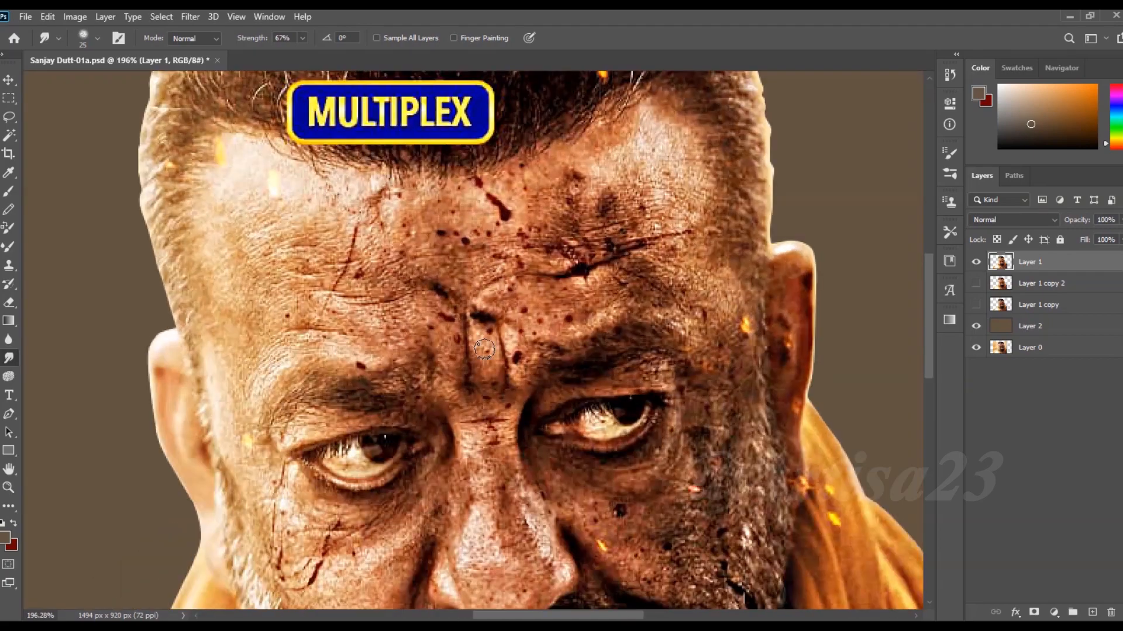
key(bracketright)
mouse_move(608, 238)
mouse_down()
mouse_move(544, 181)
mouse_move(365, 248)
mouse_up()
drag(298, 51, 294, 52)
mouse_move(378, 210)
mouse_down()
mouse_move(372, 263)
mouse_move(402, 193)
mouse_up()
key(bracketright)
mouse_move(678, 202)
mouse_down()
mouse_move(672, 138)
mouse_move(547, 202)
mouse_up()
key(bracketleft)
mouse_move(356, 223)
mouse_down()
mouse_move(285, 205)
mouse_move(272, 166)
mouse_move(289, 181)
mouse_move(263, 252)
mouse_move(288, 279)
mouse_move(320, 288)
mouse_move(464, 254)
mouse_move(590, 278)
mouse_move(622, 252)
mouse_move(617, 261)
mouse_move(680, 269)
mouse_move(665, 226)
mouse_move(721, 274)
mouse_move(589, 303)
mouse_up()
key(bracketleft)
key(bracketleft)
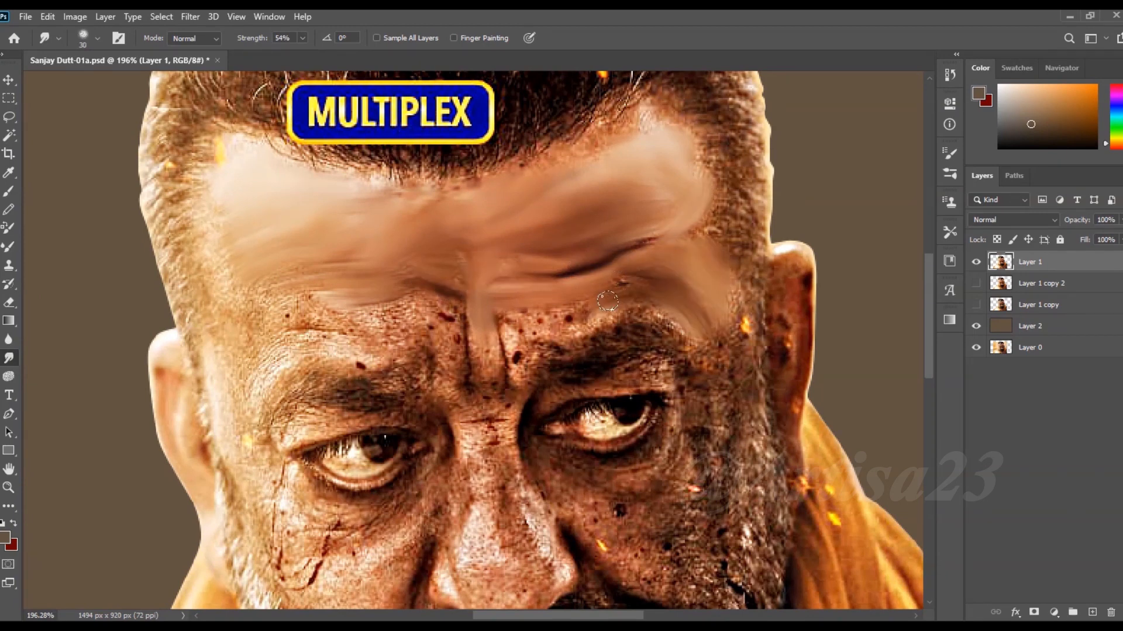
Smudge the skin between and above the eyebrows and along the temple smooth at 54% strength.
mouse_move(490, 386)
mouse_down()
mouse_move(455, 317)
mouse_move(362, 313)
mouse_move(320, 293)
mouse_move(216, 280)
mouse_up()
key(bracketright)
key(bracketright)
drag(212, 195, 329, 335)
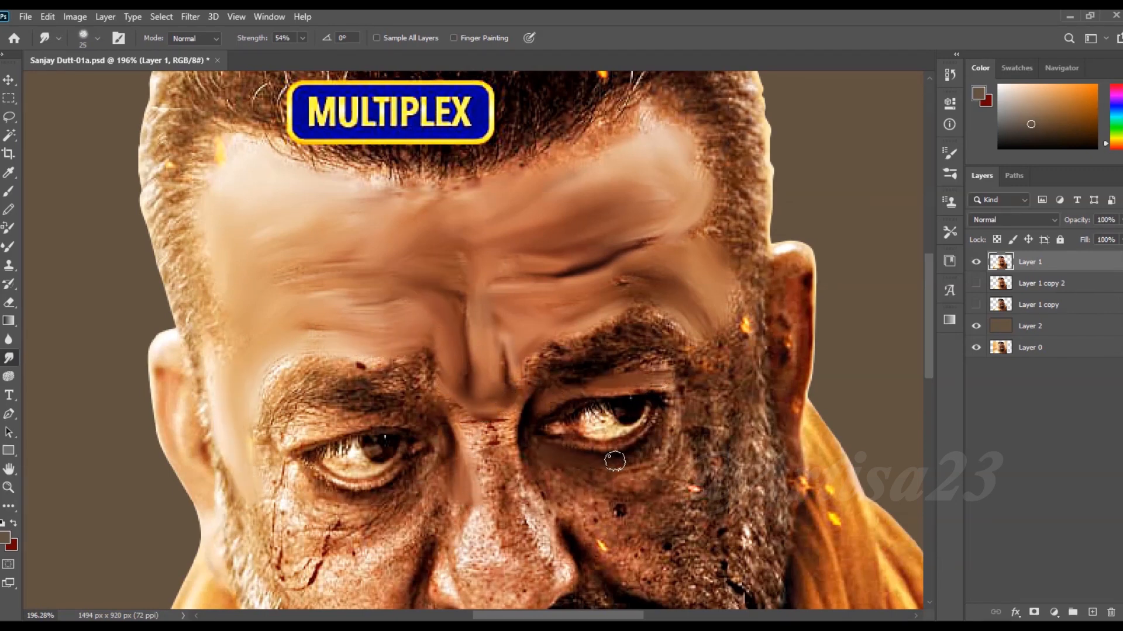
Smudge the skin beneath the shadowed eye and along the nose bridge smooth at 54% strength.
drag(491, 513, 503, 561)
key(bracketleft)
scroll(492, 513, up, 2)
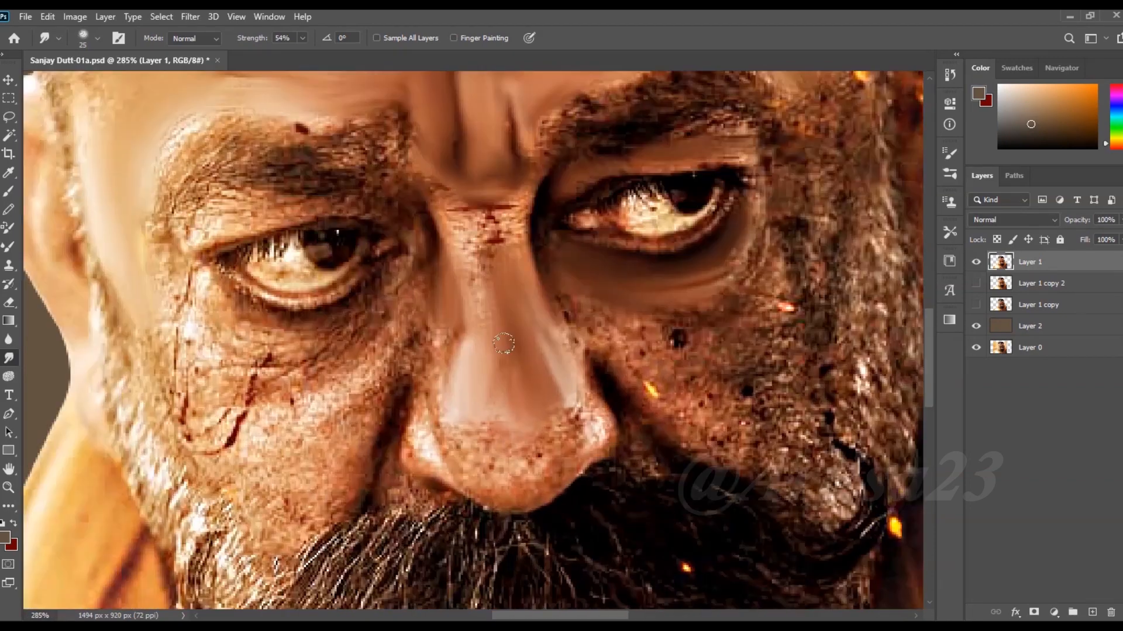
Smooth the spots and rough texture of the shadowed cheek, from the temple down to the moustache, with a 30-pixel Smudge brush.
key(bracketright)
mouse_move(570, 304)
mouse_down()
mouse_move(620, 327)
mouse_move(752, 257)
mouse_move(709, 351)
mouse_move(737, 405)
mouse_move(783, 351)
mouse_move(804, 202)
mouse_up()
scroll(804, 202, down, 2)
mouse_move(663, 278)
mouse_down()
mouse_move(690, 179)
mouse_move(678, 509)
mouse_up()
scroll(676, 411, down, 3)
mouse_move(676, 410)
mouse_down()
mouse_move(713, 328)
mouse_move(725, 245)
mouse_up()
scroll(671, 188, down, 2)
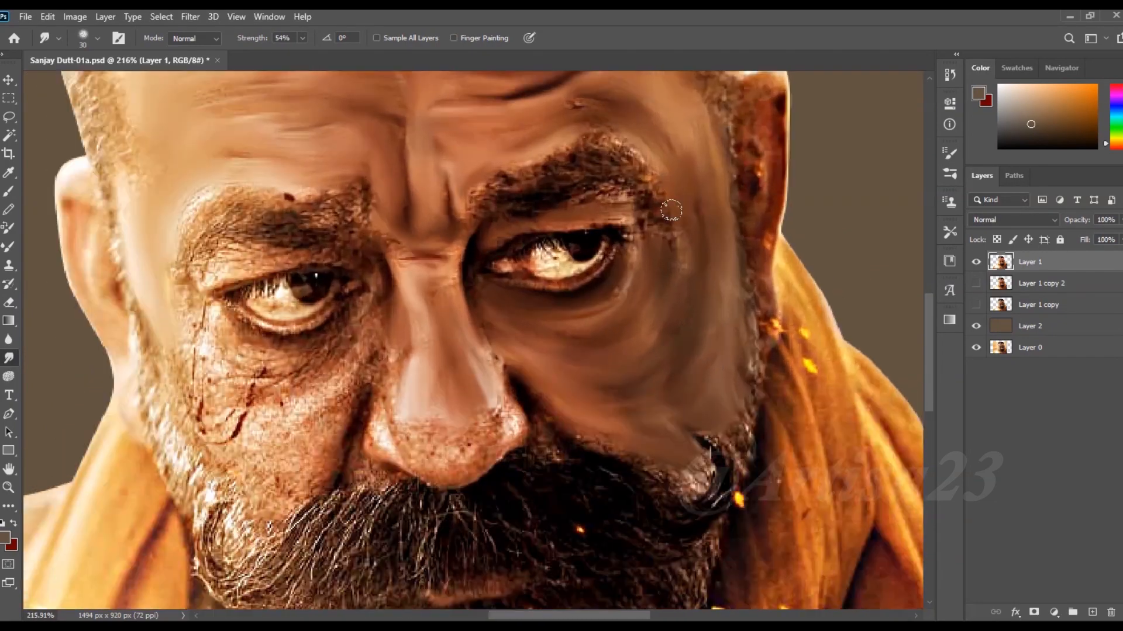
Smudge the upper eyelid on the lit side of the face and the scarred cheek beneath that eye smooth.
scroll(657, 209, up, 3)
key(bracketleft)
scroll(657, 209, up, 1)
scroll(461, 242, up, 3)
key(bracketright)
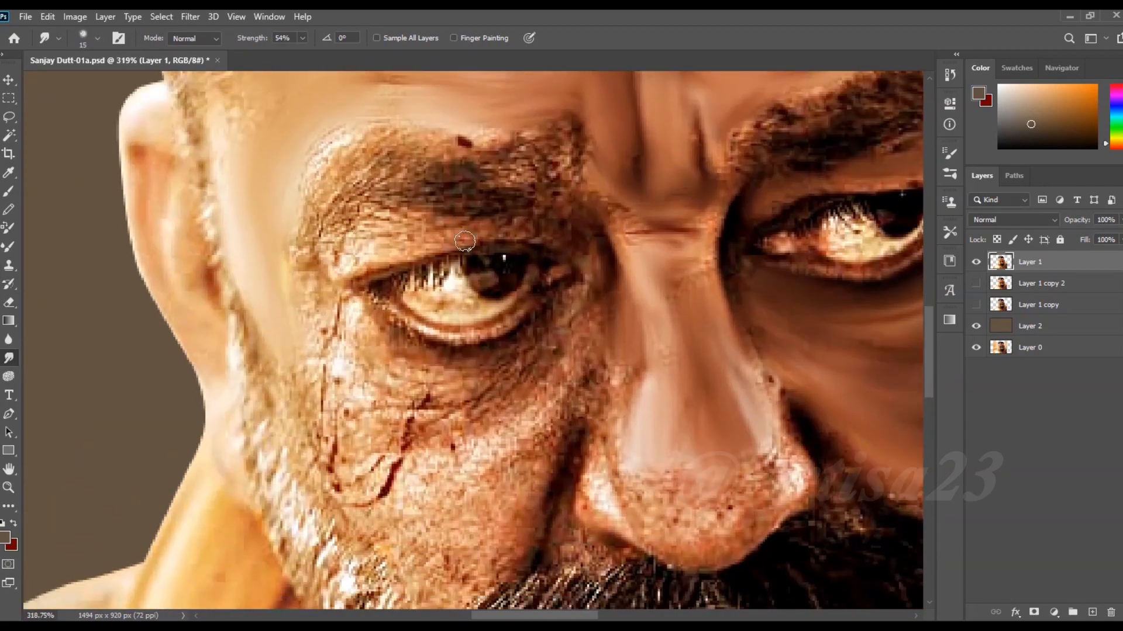
drag(431, 232, 351, 239)
key(bracketright)
mouse_move(422, 345)
mouse_down()
mouse_move(468, 378)
mouse_move(409, 401)
mouse_move(308, 306)
mouse_move(336, 409)
mouse_move(456, 432)
mouse_move(594, 318)
mouse_move(326, 488)
mouse_move(515, 485)
mouse_up()
Blend the lids, lash line and white of the eye on the lit side using a 10-pixel Smudge brush.
key(bracketleft)
key(bracketleft)
scroll(487, 260, up, 2)
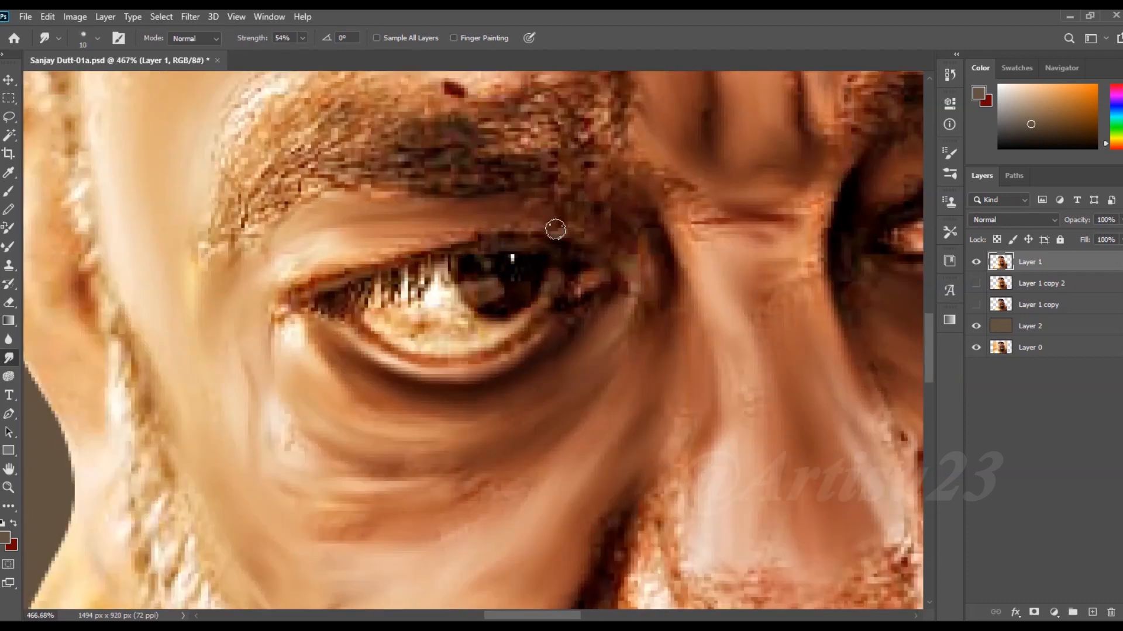
scroll(542, 281, down, 3)
scroll(444, 316, up, 4)
drag(565, 226, 281, 252)
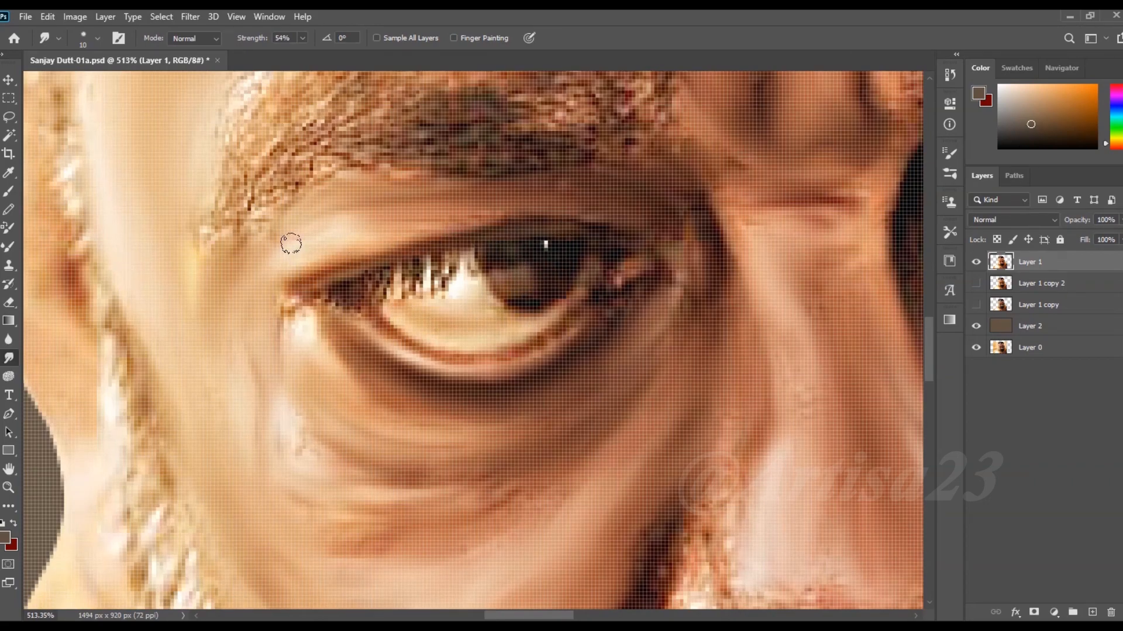
Smudge the white and lower lid of the shadowed eye smooth using the 10-pixel brush.
scroll(306, 330, down, 10)
scroll(591, 309, up, 12)
mouse_move(564, 292)
mouse_down()
mouse_move(512, 239)
mouse_move(468, 307)
mouse_move(533, 289)
mouse_up()
mouse_move(592, 259)
mouse_down()
mouse_move(679, 275)
mouse_move(469, 338)
mouse_up()
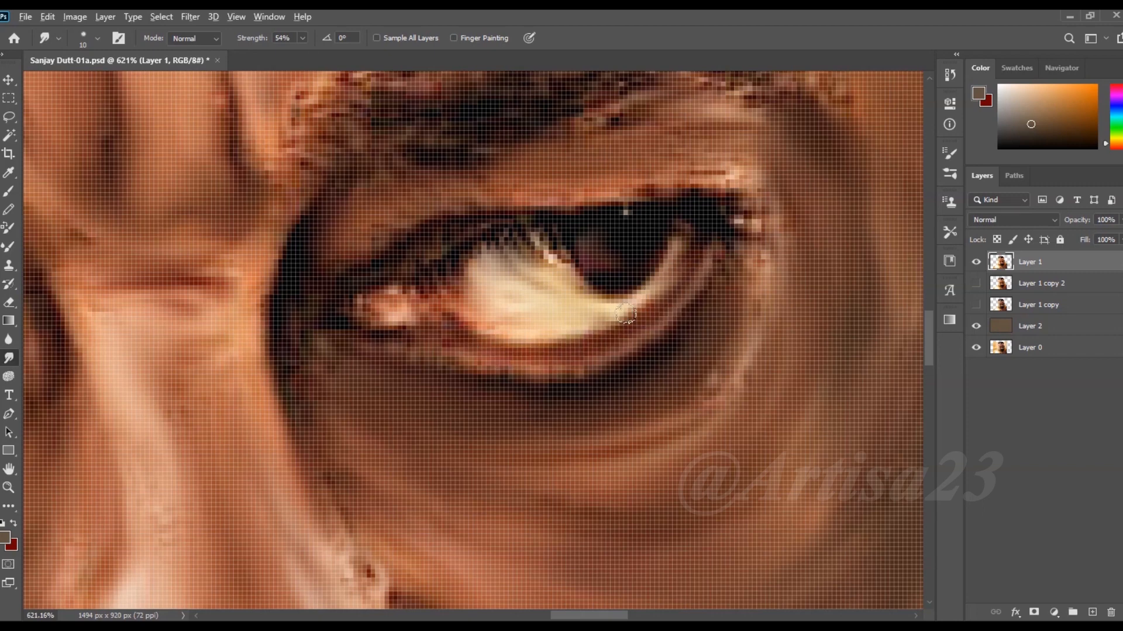
Smooth the shadowed eye's upper lid, outer corner and the skin below its eyebrow with a brush of up to 15 pixels.
scroll(625, 314, down, 2)
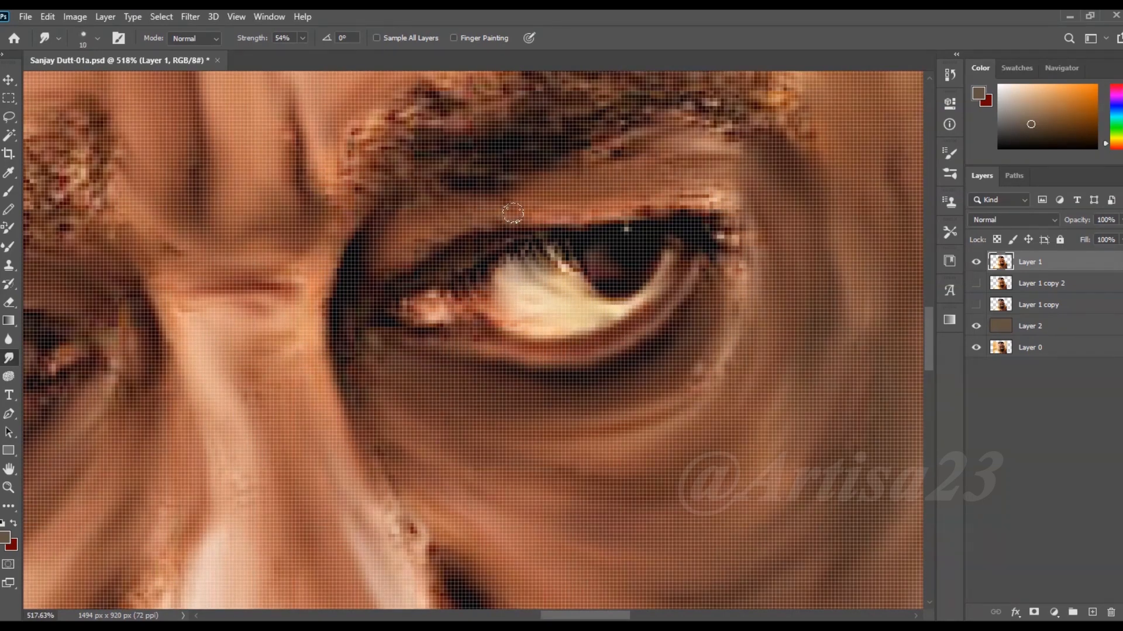
key(bracketleft)
drag(534, 201, 742, 224)
key(bracketright)
drag(690, 143, 590, 154)
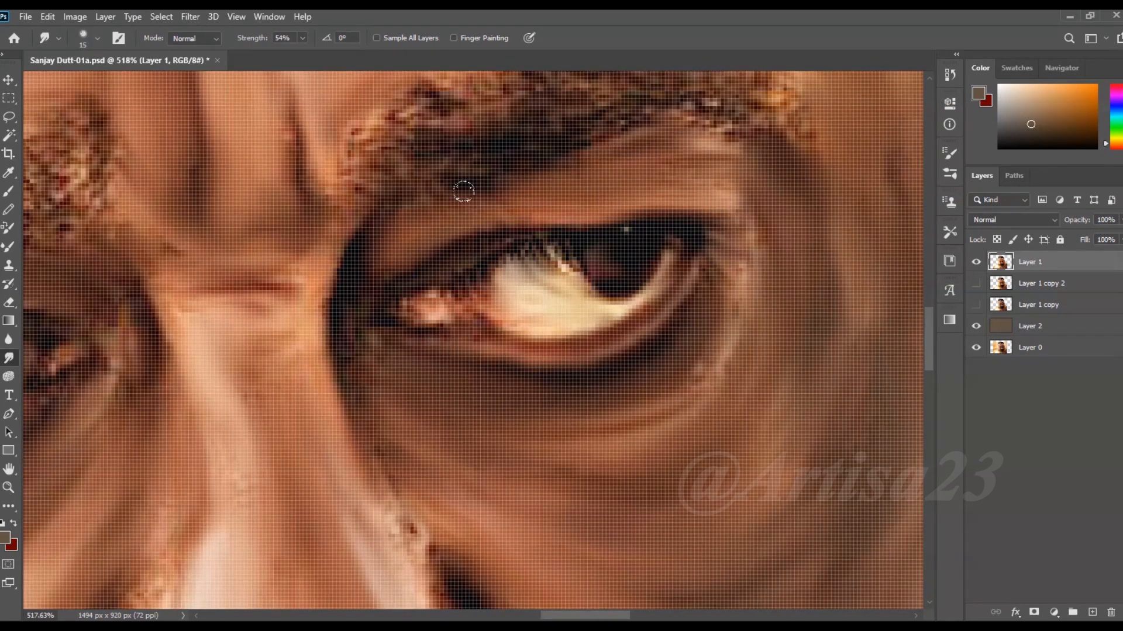
Smudge away the pores and spots on the nose tip and around the nostrils.
scroll(364, 435, down, 4)
scroll(568, 371, up, 2)
key(bracketright)
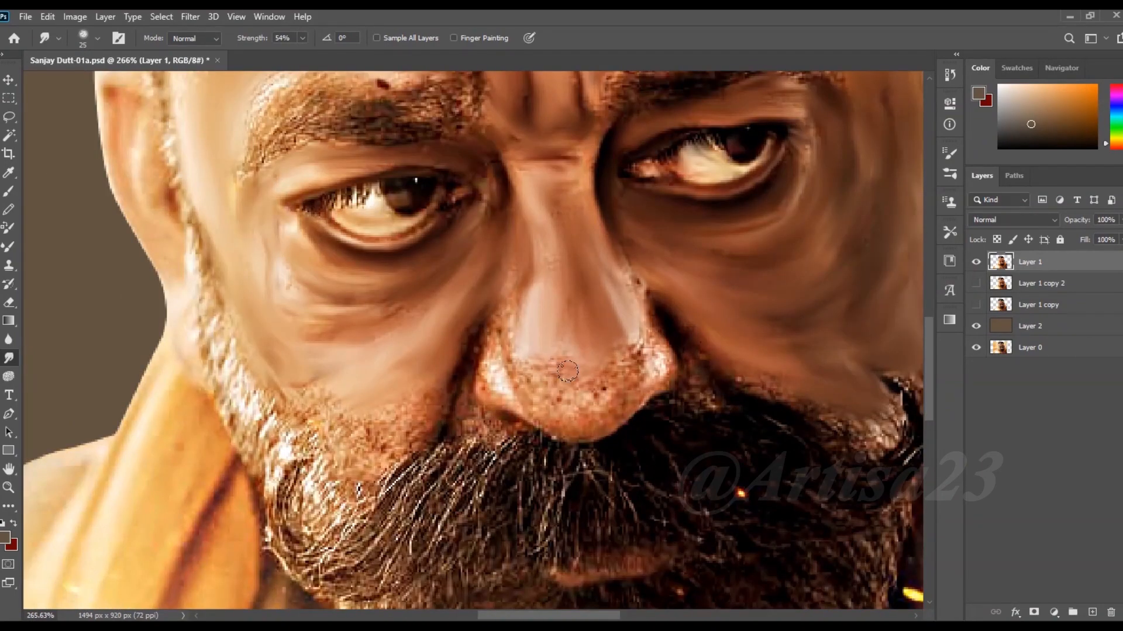
key(bracketright)
drag(596, 383, 628, 383)
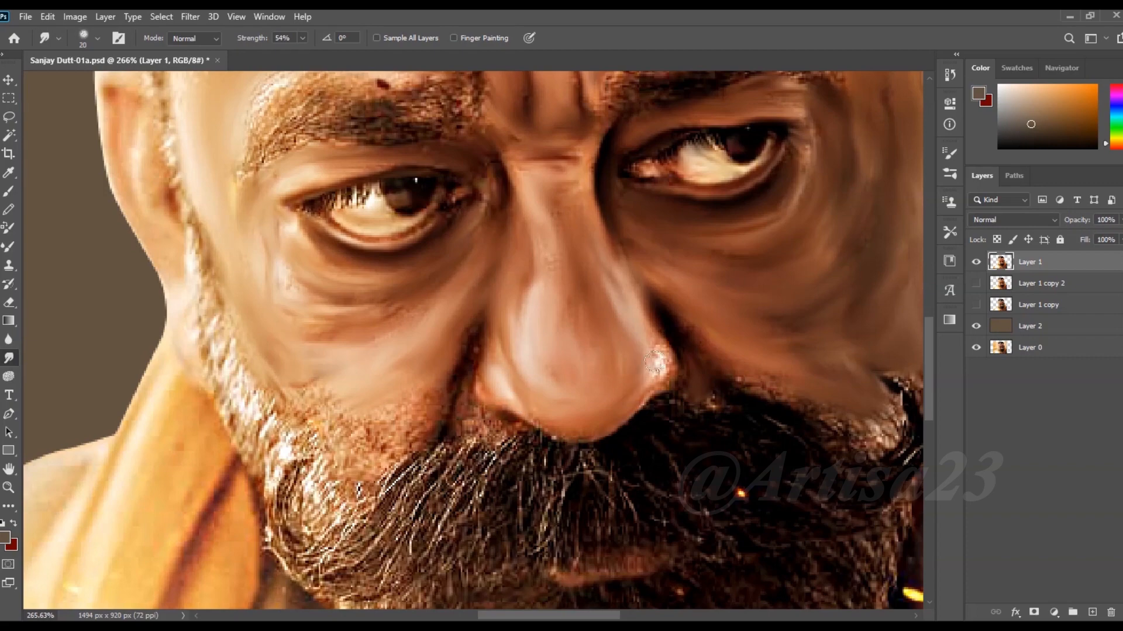
Smooth the remaining nostril edge and the lower cheeks bordering the moustache on both sides of the face.
key(bracketright)
drag(842, 393, 881, 416)
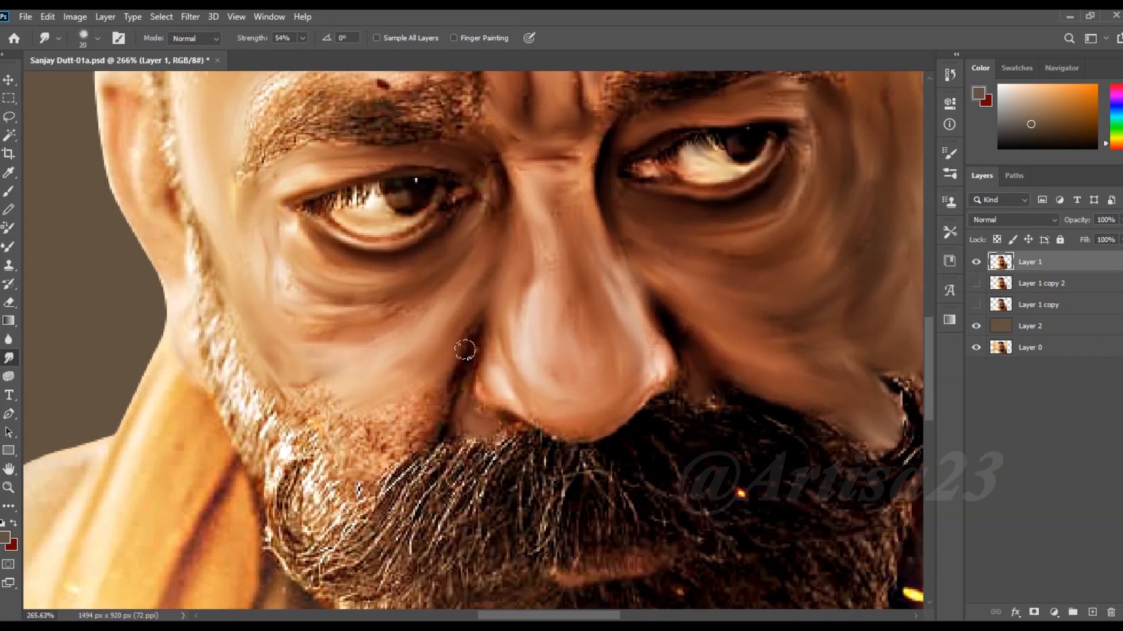
drag(432, 400, 325, 403)
Smudge the sideburn edge and the ear on the shadowed side smooth with a 15 to 20 pixel brush.
scroll(293, 327, down, 3)
scroll(687, 336, up, 5)
key(bracketleft)
key(bracketleft)
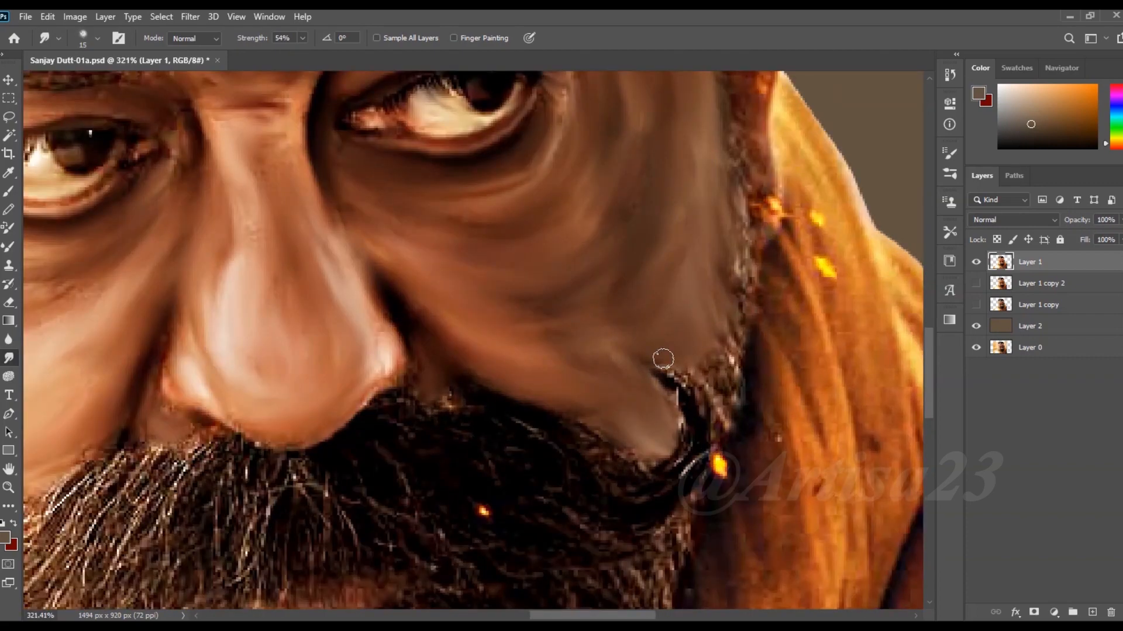
scroll(724, 184, down, 3)
scroll(722, 231, up, 3)
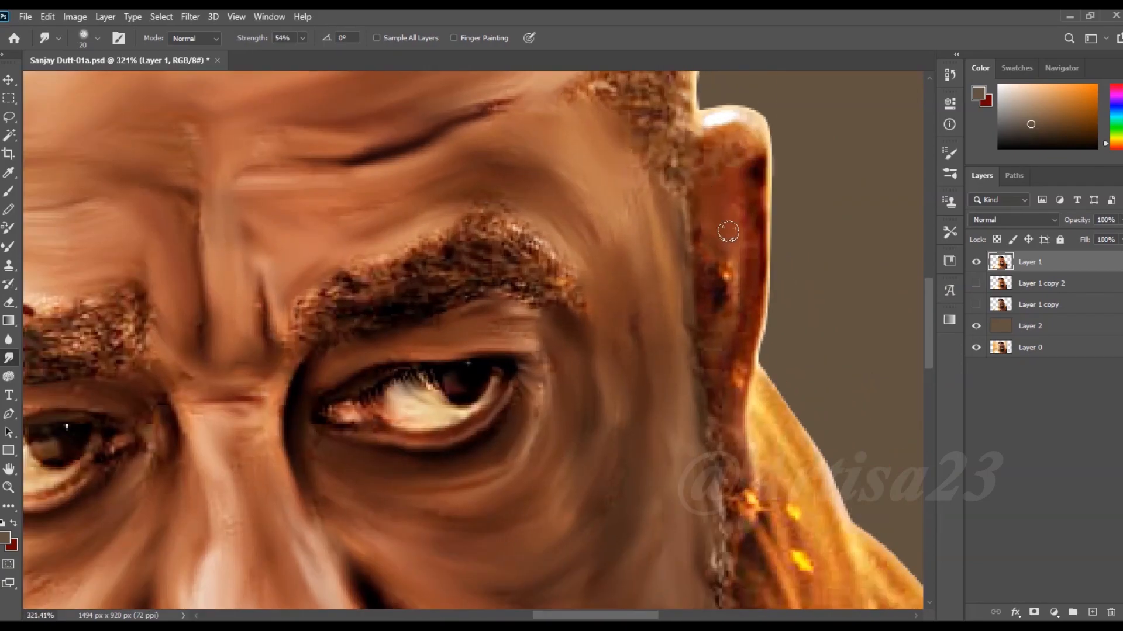
scroll(731, 451, down, 3)
scroll(656, 369, up, 1)
scroll(614, 431, down, 3)
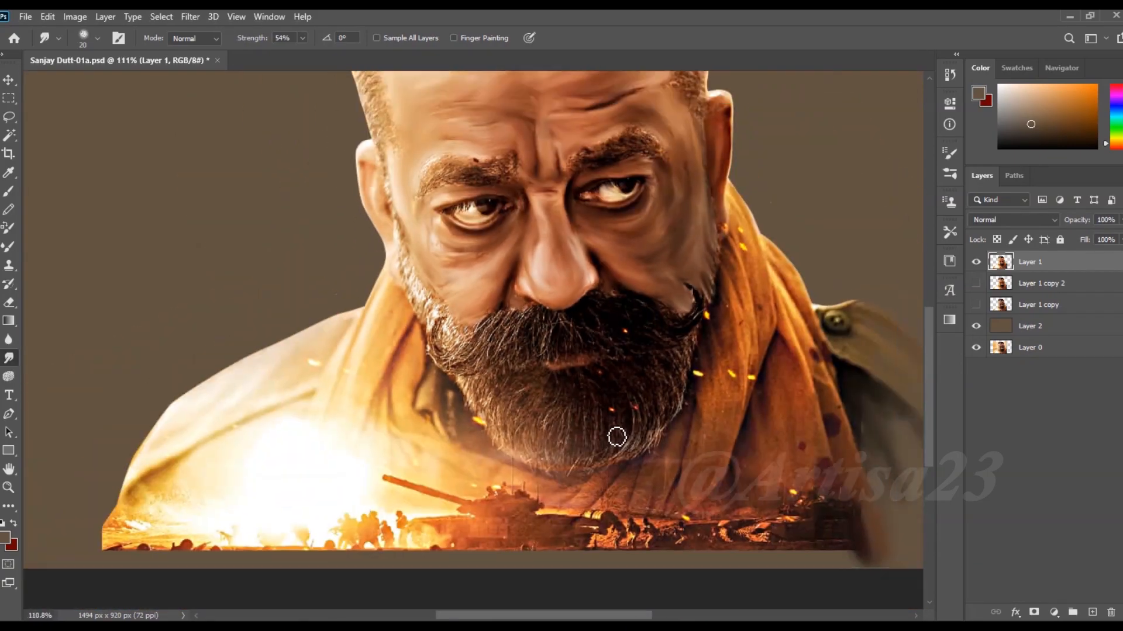
Start smudging the moustache hairs below the nose into soft downward strands.
scroll(432, 233, up, 3)
scroll(539, 416, down, 3)
scroll(514, 316, up, 3)
drag(504, 338, 487, 312)
mouse_move(565, 416)
mouse_down()
mouse_move(540, 433)
mouse_move(552, 367)
mouse_up()
drag(565, 433, 561, 406)
key(bracketright)
key(bracketright)
mouse_move(555, 467)
mouse_down()
mouse_move(576, 418)
mouse_move(550, 497)
mouse_up()
Smudge the lit half of the moustache into long strands sweeping outward and down from the nose.
scroll(596, 386, down, 1)
drag(710, 383, 596, 462)
mouse_move(623, 427)
mouse_down()
mouse_move(570, 483)
mouse_move(526, 491)
mouse_up()
mouse_move(535, 500)
mouse_down()
mouse_move(634, 494)
mouse_move(693, 464)
mouse_up()
drag(781, 407, 737, 468)
drag(734, 380, 678, 433)
drag(690, 380, 629, 409)
Blend the lit moustache tip and the pale beard along the jaw and sideburn into smooth strokes.
scroll(491, 330, down, 1)
drag(760, 351, 652, 339)
drag(661, 369, 696, 409)
scroll(749, 383, up, 2)
drag(784, 321, 751, 340)
scroll(716, 328, up, 1)
drag(715, 296, 677, 334)
key(bracketleft)
key(bracketleft)
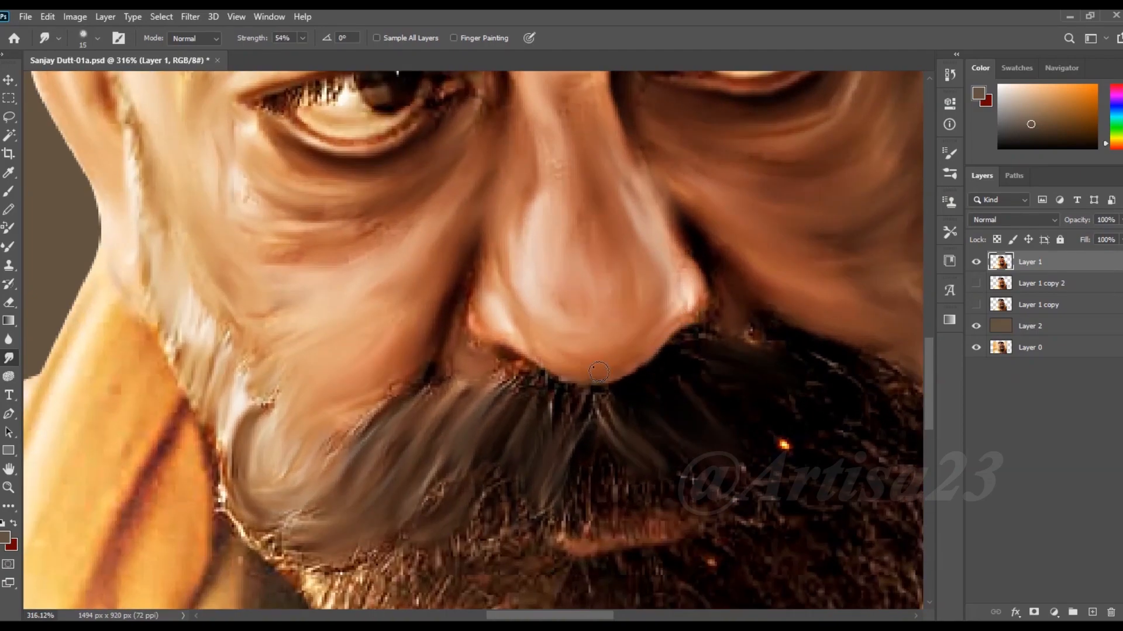
Smudge the dark half of the moustache and the hairs just above the lip into soft strands.
scroll(482, 356, down, 10)
scroll(639, 373, up, 8)
key(bracketright)
key(bracketright)
key(bracketright)
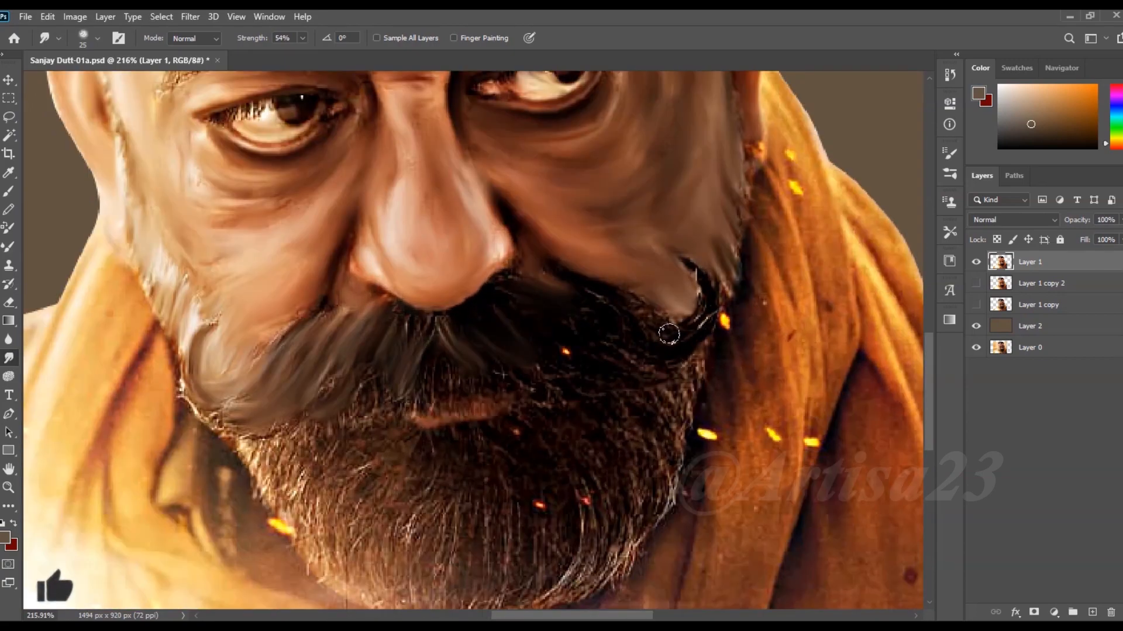
key(bracketleft)
drag(439, 372, 429, 388)
Smudge the middle and shadowed side of the beard downward into smooth strands with an enlarged brush.
key(bracketright)
key(bracketright)
key(bracketright)
key(bracketright)
drag(509, 426, 523, 444)
drag(661, 397, 681, 468)
drag(652, 462, 634, 520)
drag(614, 441, 608, 538)
drag(552, 479, 547, 550)
mouse_move(497, 500)
mouse_down()
mouse_move(504, 555)
mouse_move(461, 564)
mouse_up()
Smudge the lit side of the beard down to its lower edge with a smaller brush.
key(bracketleft)
key(bracketleft)
drag(404, 485, 392, 552)
drag(357, 453, 331, 521)
drag(304, 447, 292, 506)
mouse_move(266, 445)
mouse_down()
mouse_move(280, 491)
mouse_move(339, 576)
mouse_up()
drag(374, 562, 389, 599)
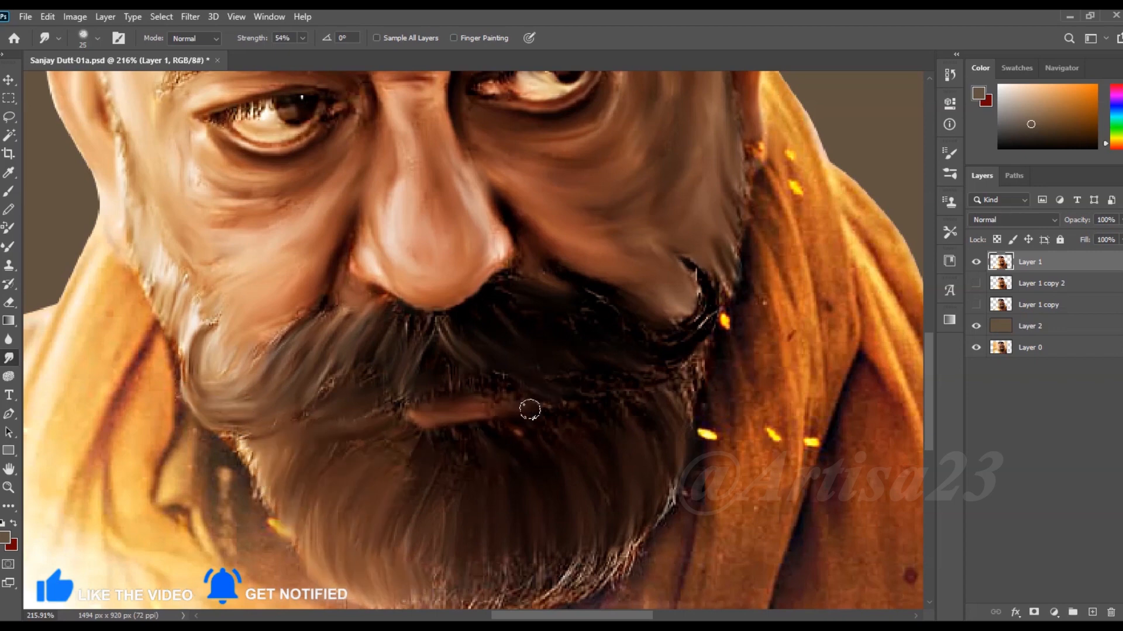
Smudge away the glowing sparks on the scarf beside the beard.
key(bracketleft)
drag(720, 339, 702, 276)
drag(771, 447, 766, 393)
drag(810, 462, 802, 409)
mouse_move(791, 158)
mouse_down()
mouse_move(813, 221)
mouse_move(786, 266)
mouse_up()
Smooth the orange scarf's folds beside the beard with long downward smudge strokes and a larger brush.
key(bracketright)
key(bracketright)
key(bracketright)
key(bracketright)
drag(795, 254, 801, 366)
drag(827, 245, 824, 383)
drag(745, 368, 743, 494)
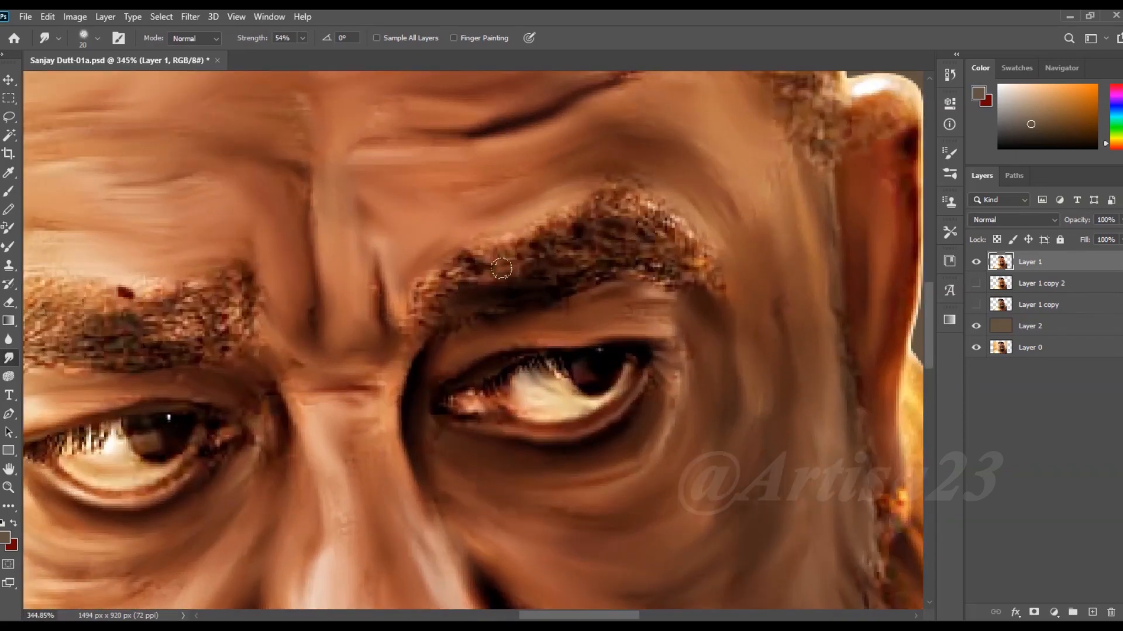
Smudge both eyebrows into soft, painted strokes using a 20-pixel brush.
mouse_move(501, 268)
mouse_down()
mouse_move(614, 234)
mouse_move(536, 276)
mouse_move(696, 257)
mouse_move(486, 247)
mouse_move(413, 313)
mouse_up()
scroll(780, 281, down, 5)
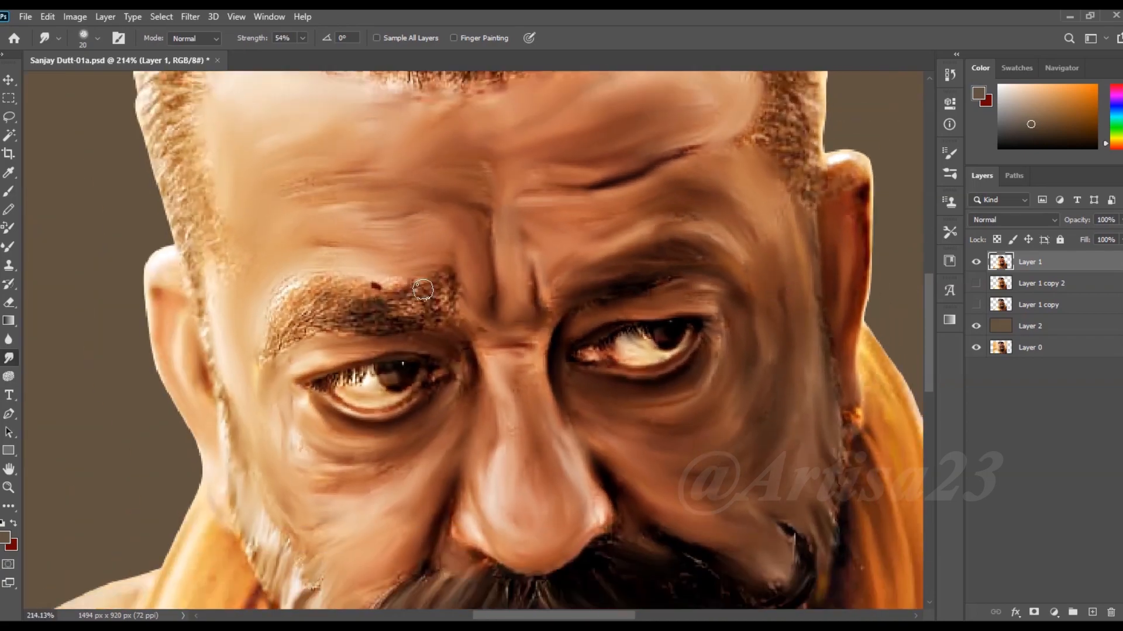
scroll(409, 310, up, 7)
drag(320, 293, 208, 342)
drag(252, 278, 184, 316)
drag(202, 255, 146, 319)
drag(228, 319, 152, 380)
drag(345, 330, 208, 360)
mouse_move(359, 303)
mouse_down()
mouse_move(485, 275)
mouse_move(164, 282)
mouse_move(220, 358)
mouse_up()
scroll(567, 362, down, 7)
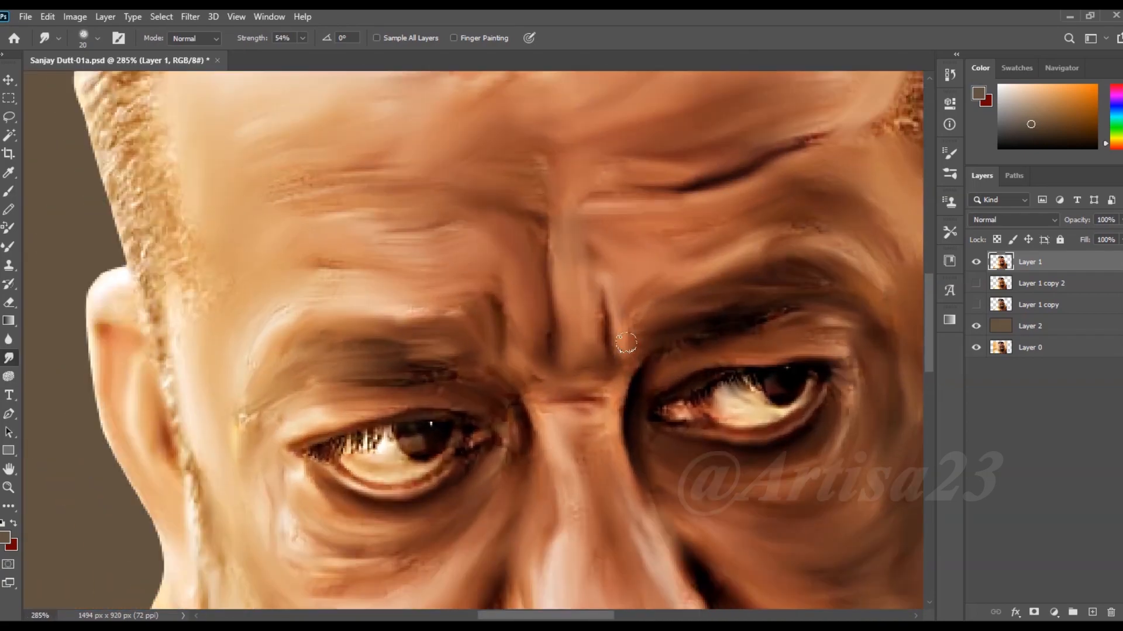
Smudge the dark hair above the forehead into smooth strands, enlarging the brush while working across the head.
scroll(616, 358, up, 4)
key(bracketright)
key(bracketright)
mouse_move(594, 302)
mouse_down()
mouse_move(576, 257)
mouse_move(579, 213)
mouse_up()
drag(562, 243, 558, 296)
mouse_move(525, 234)
mouse_down()
mouse_move(482, 245)
mouse_move(499, 295)
mouse_move(523, 272)
mouse_move(366, 266)
mouse_move(431, 246)
mouse_move(533, 277)
mouse_up()
key(bracketright)
mouse_move(441, 127)
mouse_down()
mouse_move(432, 171)
mouse_move(462, 220)
mouse_move(534, 168)
mouse_move(480, 117)
mouse_move(491, 222)
mouse_move(597, 231)
mouse_up()
mouse_move(512, 277)
mouse_down()
mouse_move(423, 168)
mouse_move(494, 210)
mouse_move(682, 181)
mouse_move(600, 279)
mouse_up()
mouse_move(758, 228)
mouse_down()
mouse_move(684, 310)
mouse_move(486, 348)
mouse_move(363, 315)
mouse_up()
drag(339, 310, 353, 228)
Pull the cut-off top of the hair upward into the brown background with a 40-pixel brush.
scroll(354, 228, down, 1)
key(bracketright)
key(bracketright)
drag(463, 251, 463, 178)
mouse_move(542, 201)
mouse_down()
mouse_move(657, 163)
mouse_move(669, 130)
mouse_move(711, 248)
mouse_move(404, 197)
mouse_move(369, 241)
mouse_move(385, 219)
mouse_move(336, 217)
mouse_move(433, 140)
mouse_up()
key(bracketleft)
key(bracketright)
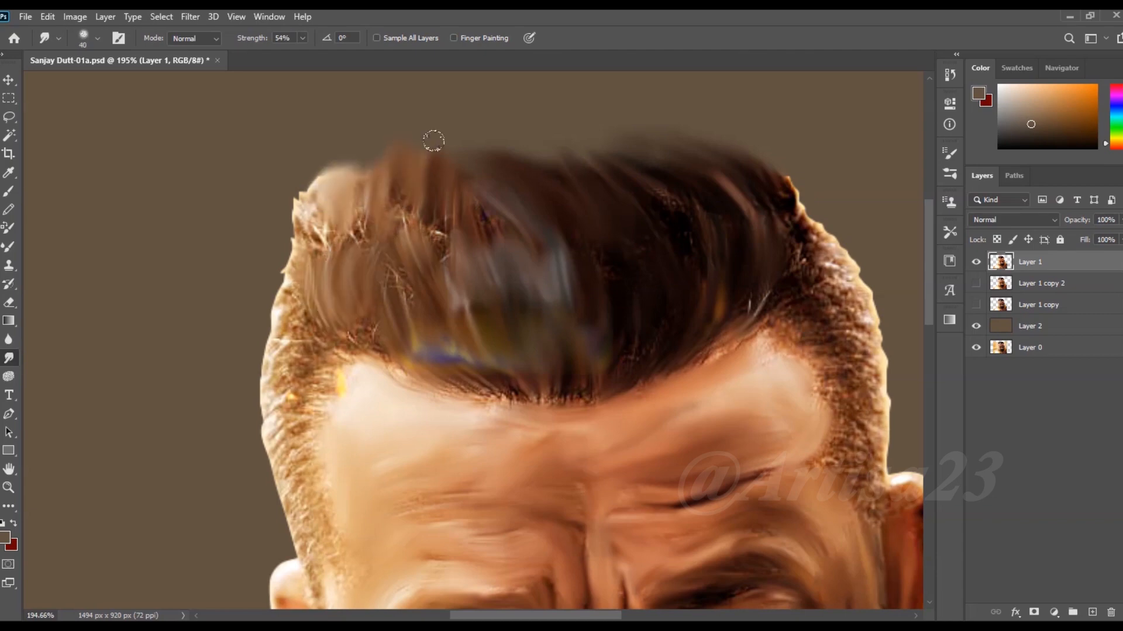
Blend the lit side of the hair and round off the crown against the background.
mouse_move(566, 251)
mouse_down()
mouse_move(542, 117)
mouse_move(554, 110)
mouse_move(408, 126)
mouse_move(319, 235)
mouse_move(410, 308)
mouse_up()
key(bracketleft)
mouse_move(445, 191)
mouse_down()
mouse_move(661, 130)
mouse_move(457, 131)
mouse_up()
key(bracketright)
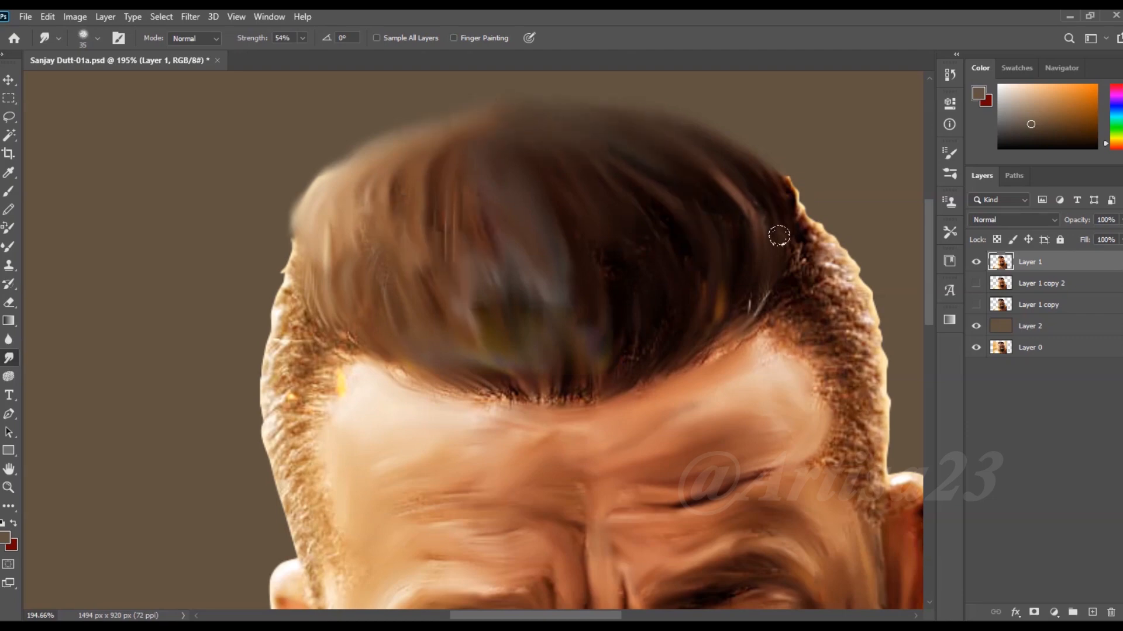
Smudge the hairline roots into the forehead using a 20-pixel brush.
scroll(561, 391, up, 5)
mouse_move(583, 377)
mouse_down()
mouse_move(581, 334)
mouse_move(652, 263)
mouse_move(560, 380)
mouse_up()
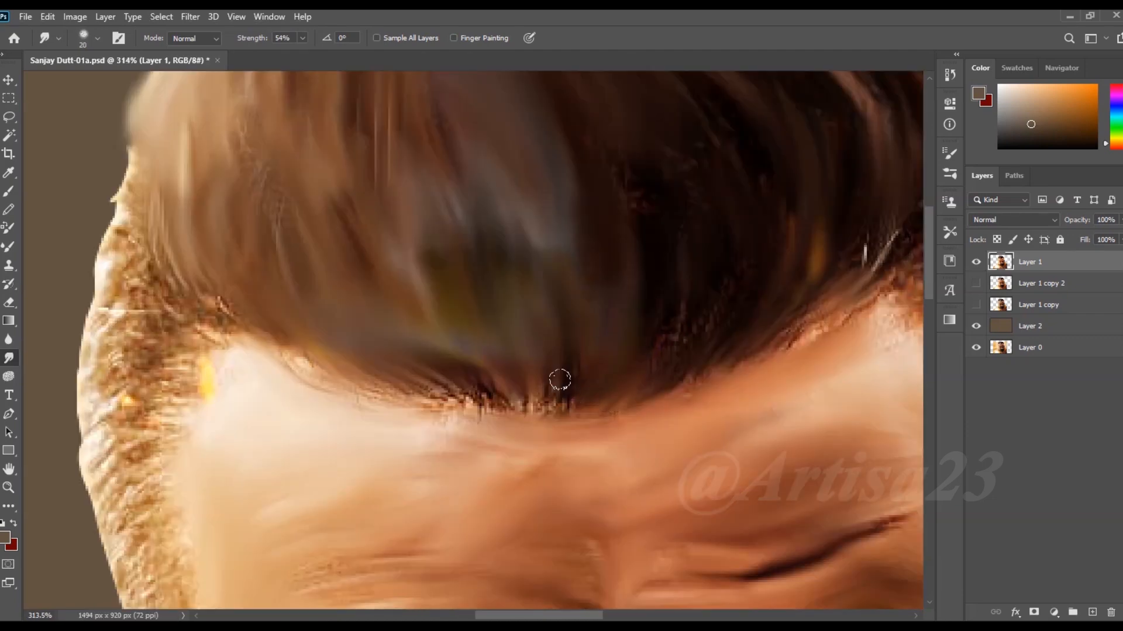
drag(455, 395, 409, 380)
Smooth the short side hair on the lit side of the head and soften its outline against the background.
drag(132, 205, 199, 319)
mouse_move(123, 234)
mouse_down()
mouse_move(184, 345)
mouse_move(175, 374)
mouse_move(96, 421)
mouse_up()
mouse_move(85, 371)
mouse_down()
mouse_move(111, 296)
mouse_move(111, 421)
mouse_up()
key(bracketright)
scroll(285, 317, up, 1)
key([)
mouse_move(268, 306)
mouse_down()
mouse_move(239, 301)
mouse_move(198, 421)
mouse_up()
mouse_move(252, 459)
mouse_down()
mouse_move(227, 494)
mouse_move(266, 505)
mouse_up()
drag(212, 320, 185, 364)
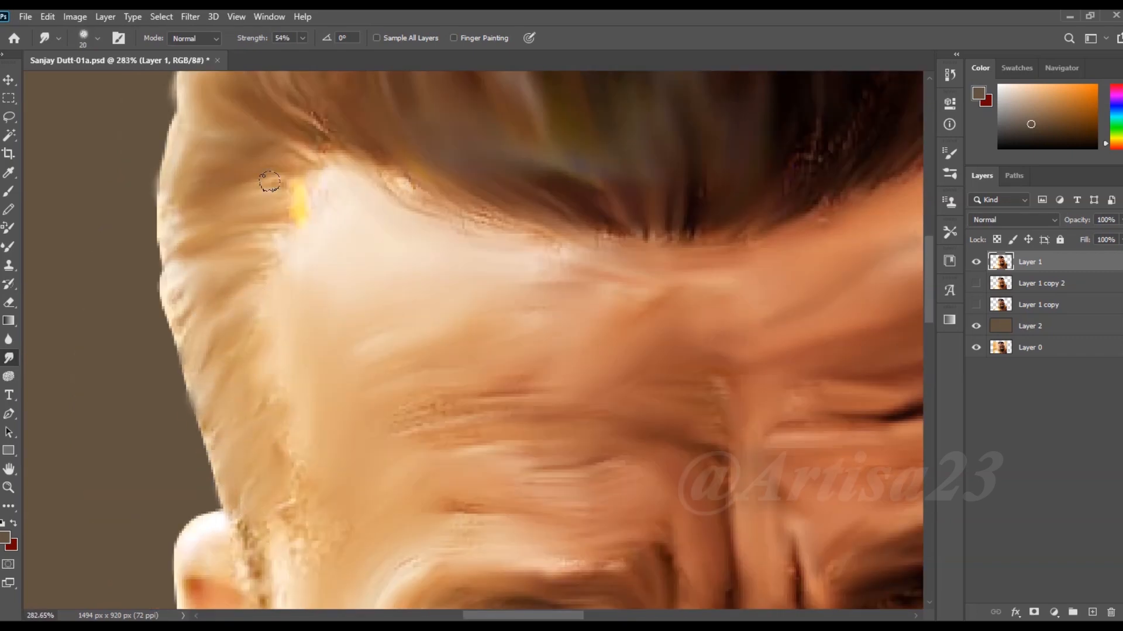
Smudge the temple hairline and the yellow spot on the lit side into the forehead skin.
scroll(305, 213, down, 8)
scroll(284, 376, up, 4)
drag(315, 333, 295, 363)
drag(300, 371, 290, 446)
scroll(290, 445, down, 4)
scroll(614, 333, up, 5)
Smudge the short side hair on the shaded side of the head outward in the direction of growth.
drag(489, 337, 521, 346)
mouse_move(567, 363)
mouse_down()
mouse_move(596, 408)
mouse_move(601, 359)
mouse_up()
drag(550, 285, 596, 316)
key(])
drag(546, 216, 589, 246)
drag(518, 179, 586, 215)
drag(520, 146, 586, 183)
drag(497, 115, 578, 157)
mouse_move(511, 97)
mouse_down()
mouse_move(493, 154)
mouse_move(585, 201)
mouse_up()
Blend the dark hair strands above the shaded side of the forehead into soft painted strokes.
drag(463, 229, 414, 194)
drag(409, 197, 328, 255)
drag(403, 220, 459, 235)
drag(477, 251, 506, 316)
drag(468, 257, 415, 246)
key([)
drag(496, 354, 485, 393)
drag(404, 423, 467, 389)
drag(334, 444, 393, 403)
drag(293, 461, 392, 433)
drag(409, 335, 453, 328)
drag(620, 438, 597, 468)
Smooth the upper hair on the shaded side and soften the crown's outline with a 20-pixel brush.
scroll(633, 518, down, 3)
scroll(553, 221, up, 4)
key(])
drag(561, 237, 486, 248)
drag(491, 242, 436, 292)
drag(555, 211, 503, 170)
drag(515, 178, 468, 87)
scroll(522, 201, down, 1)
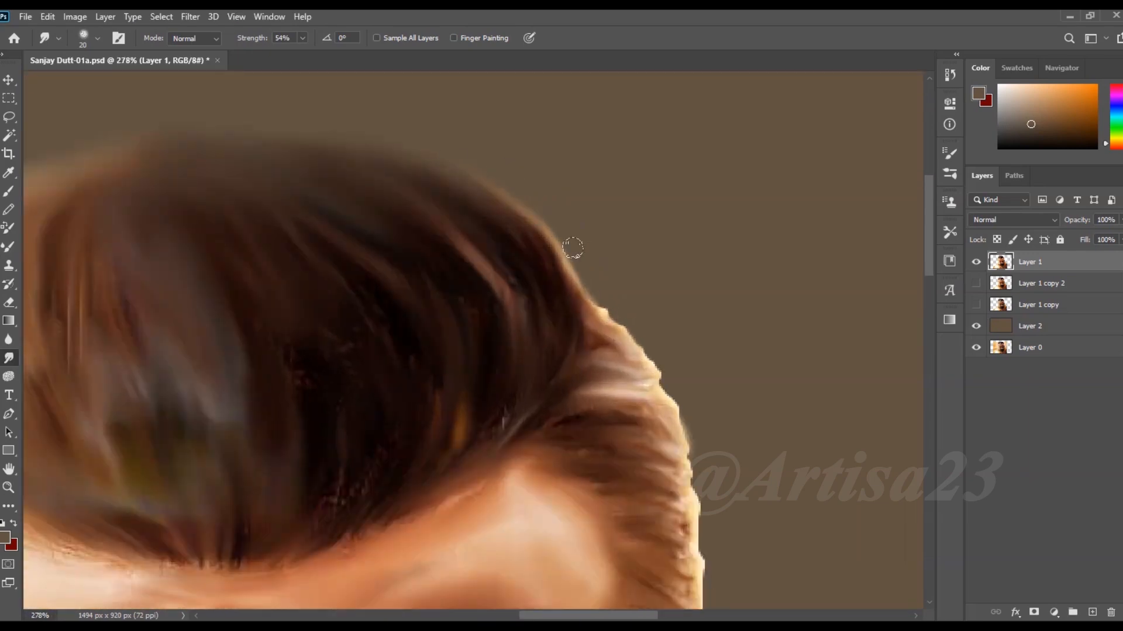
Smudge the orange scarf folds on the shaded side of the chest along their length using a 25-pixel brush.
scroll(608, 363, down, 4)
scroll(684, 454, up, 1)
scroll(605, 222, up, 3)
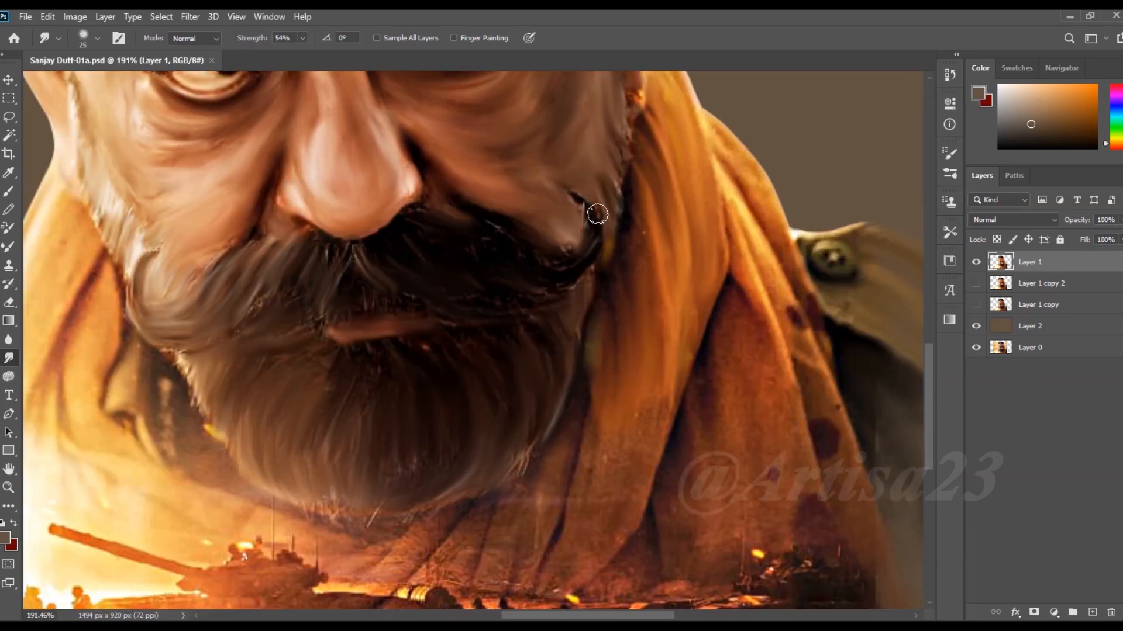
drag(663, 328, 648, 434)
mouse_move(568, 447)
mouse_down()
mouse_move(525, 541)
mouse_move(488, 574)
mouse_up()
drag(590, 558, 555, 602)
drag(711, 430, 709, 526)
mouse_move(798, 360)
mouse_down()
mouse_move(812, 526)
mouse_move(711, 351)
mouse_move(755, 488)
mouse_up()
Blend the lower scarf and its outer edge downward on the shaded side with a 60-pixel brush.
key(])
key(])
key(])
scroll(690, 324, down, 3)
drag(722, 201, 751, 322)
drag(772, 398, 755, 444)
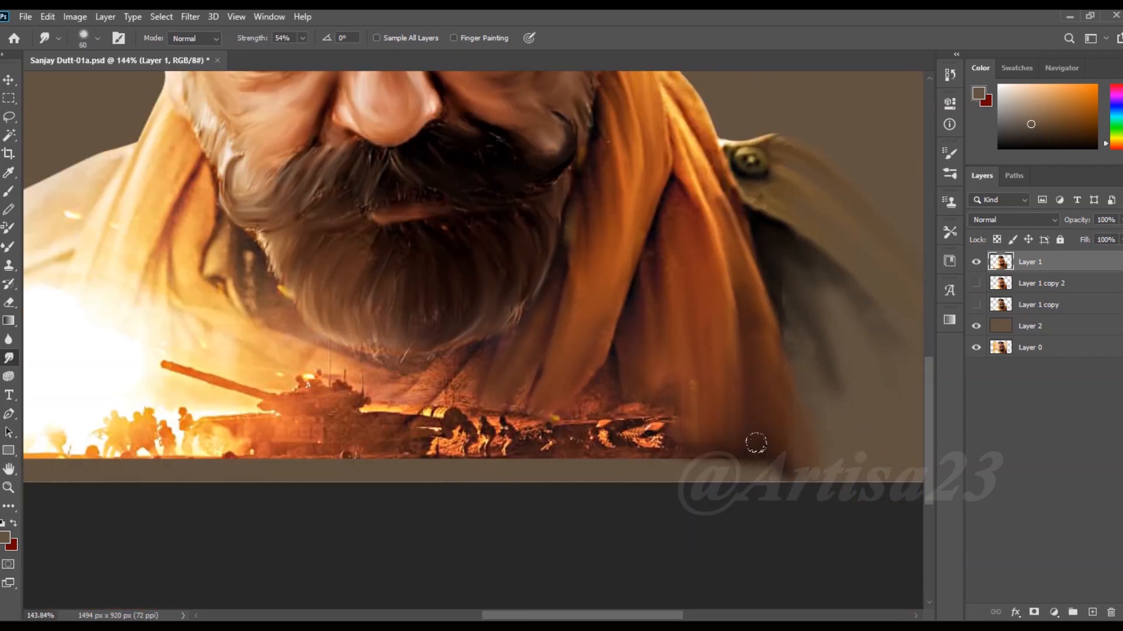
Smudge the battle scene beneath the beard into the scarf folds.
drag(690, 395, 608, 462)
drag(602, 394, 526, 462)
key([)
drag(506, 401, 422, 431)
drag(449, 391, 371, 439)
Smear the tank, soldiers and fire on the lit side of the chest into the clothing down to the bottom edge.
drag(389, 366, 220, 351)
key(])
drag(351, 409, 181, 369)
drag(263, 409, 179, 371)
drag(153, 295, 144, 358)
drag(87, 289, 57, 378)
mouse_move(70, 421)
mouse_down()
mouse_move(201, 415)
mouse_move(404, 432)
mouse_move(619, 471)
mouse_up()
drag(690, 439, 783, 462)
Fade the shaded shoulder and sleeve edge into the brown background with a larger smudge brush.
key(])
key(])
mouse_move(830, 327)
mouse_down()
mouse_move(803, 407)
mouse_move(854, 298)
mouse_up()
key([)
key([)
key([)
scroll(876, 277, down, 4)
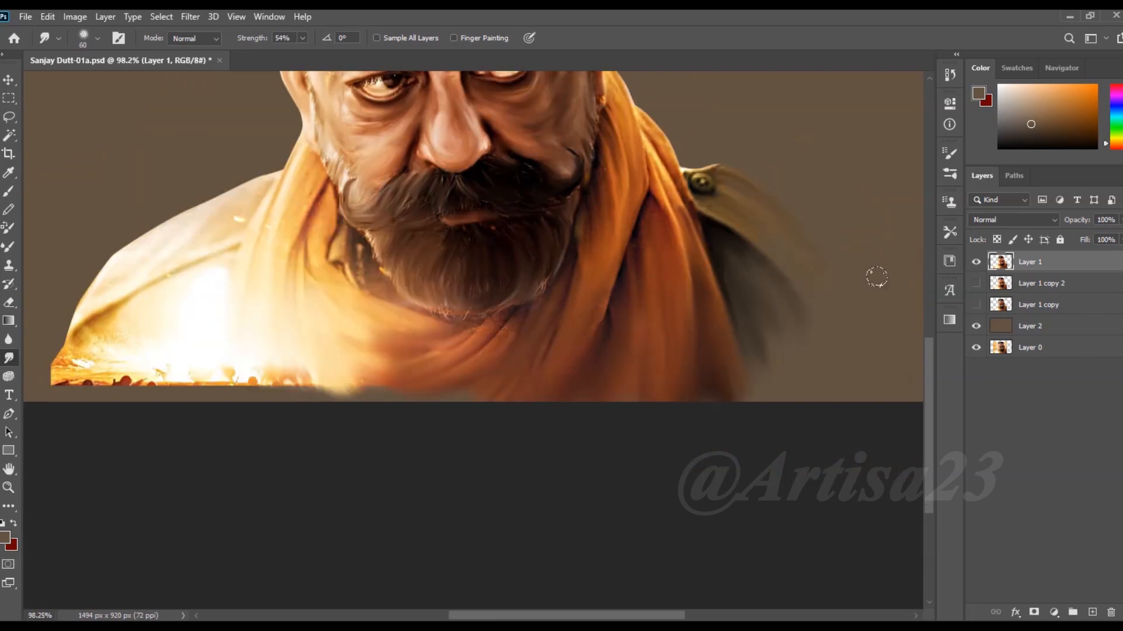
scroll(822, 333, down, 3)
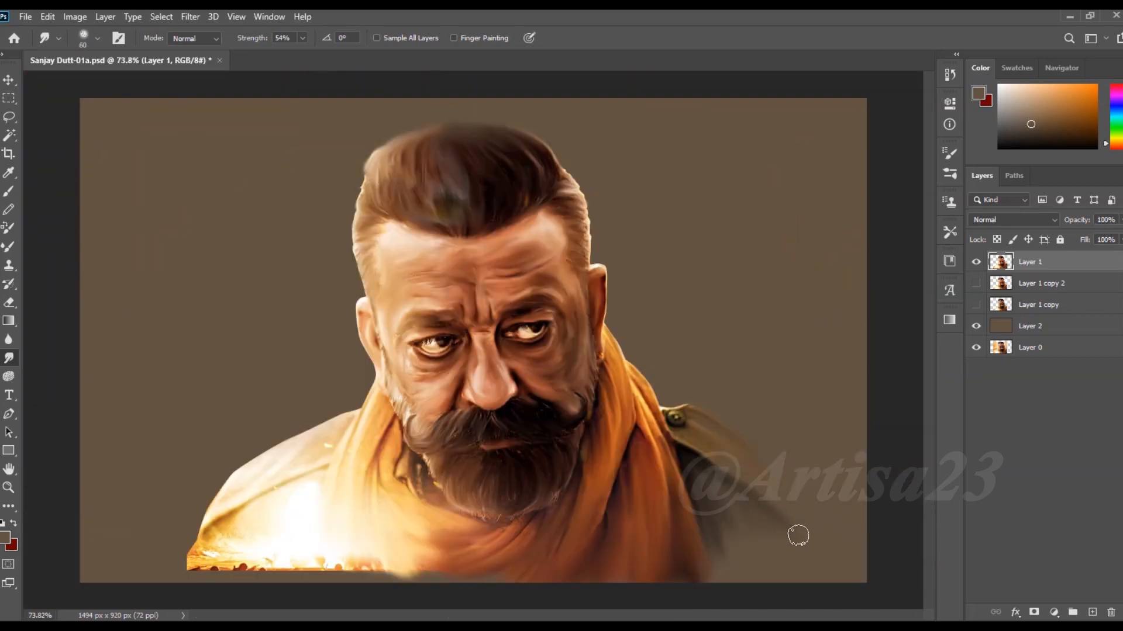
Extend the canvas around the portrait to 1577 × 952 px with the Crop tool.
scroll(668, 345, down, 4)
click(8, 154)
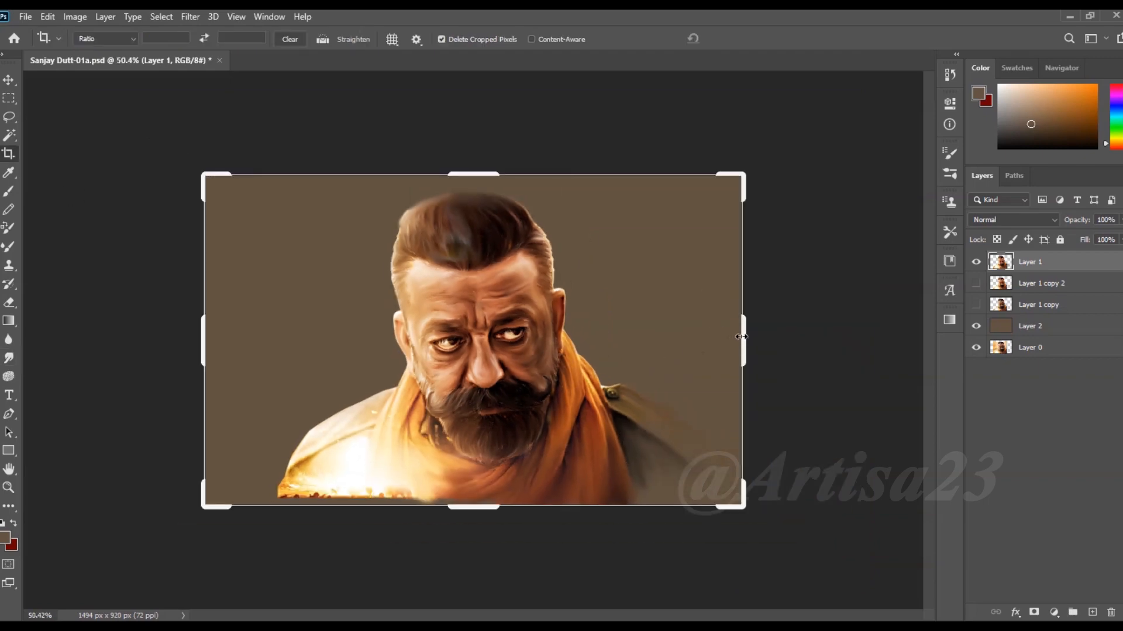
drag(744, 338, 759, 338)
drag(461, 176, 461, 169)
key(Return)
Fill Layer 2 with the brown foreground colour, make Layer 1 active and save the document.
click(1032, 326)
key(alt+Delete)
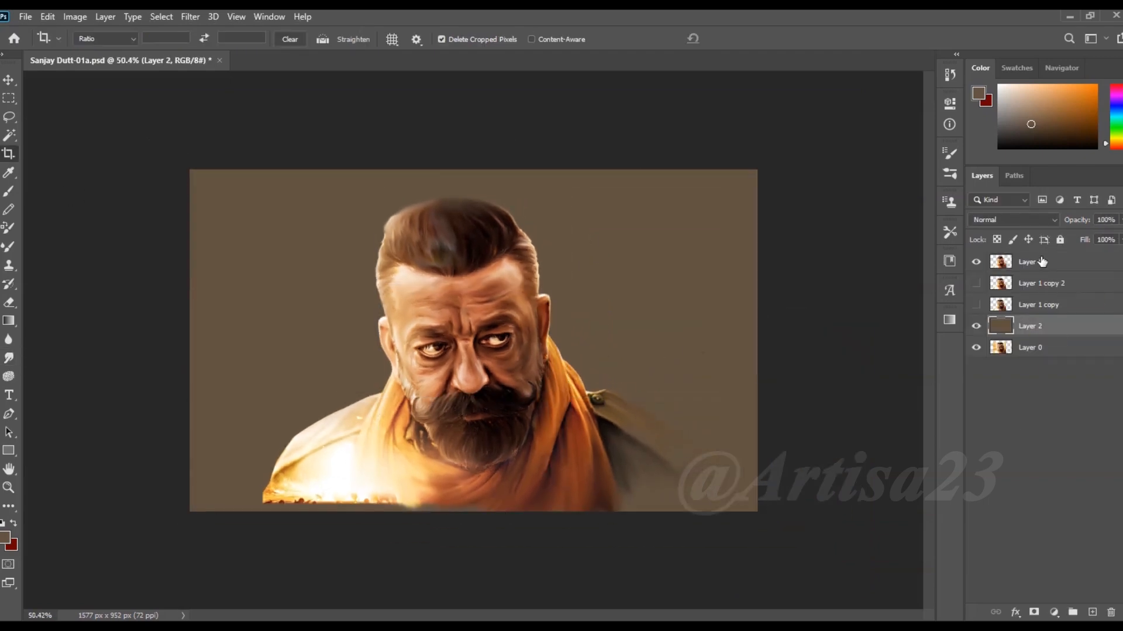
click(1042, 262)
key(ctrl+s)
Smudge the fire remains on the lit sleeve and chest into smooth cloth folds.
scroll(318, 466, up, 9)
click(8, 358)
mouse_move(318, 466)
mouse_down()
mouse_move(383, 315)
mouse_move(255, 303)
mouse_up()
scroll(378, 288, up, 5)
drag(319, 352, 255, 367)
drag(483, 249, 395, 495)
drag(369, 335, 342, 497)
mouse_move(309, 391)
mouse_down()
mouse_move(261, 438)
mouse_move(274, 527)
mouse_up()
Extend the lit sleeve and chest to the canvas's bottom edge using a 70-pixel smudge brush.
key(])
drag(135, 468, 76, 543)
drag(281, 374, 176, 418)
drag(491, 366, 446, 519)
scroll(446, 519, down, 4)
mouse_move(368, 519)
mouse_down()
mouse_move(326, 564)
mouse_move(195, 521)
mouse_move(227, 475)
mouse_move(198, 570)
mouse_move(534, 590)
mouse_move(719, 553)
mouse_up()
drag(530, 553, 368, 576)
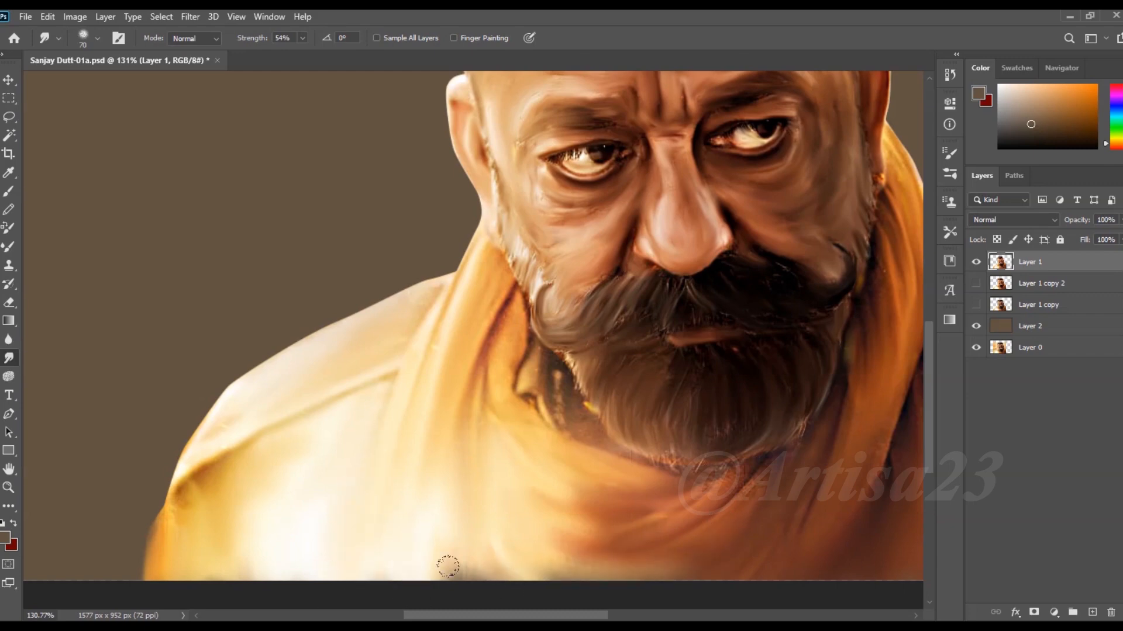
Smooth the scarf folds directly beneath the beard with a 30-pixel smudge brush.
key(bracketleft)
key(bracketleft)
key(bracketleft)
key(bracketleft)
scroll(461, 564, up, 4)
mouse_move(486, 430)
mouse_down()
mouse_move(446, 358)
mouse_move(395, 376)
mouse_move(321, 281)
mouse_move(353, 421)
mouse_move(709, 498)
mouse_up()
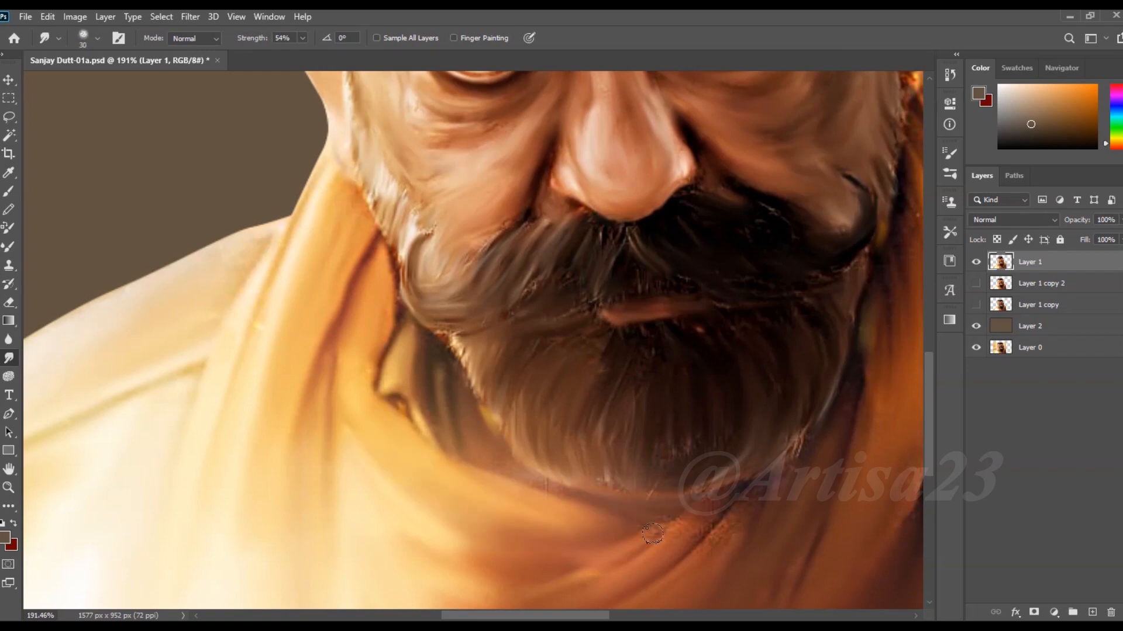
Refine the scarf folds and outline below the shaded ear with a 35 to 40-pixel smudge brush.
scroll(809, 413, down, 3)
key(bracketright)
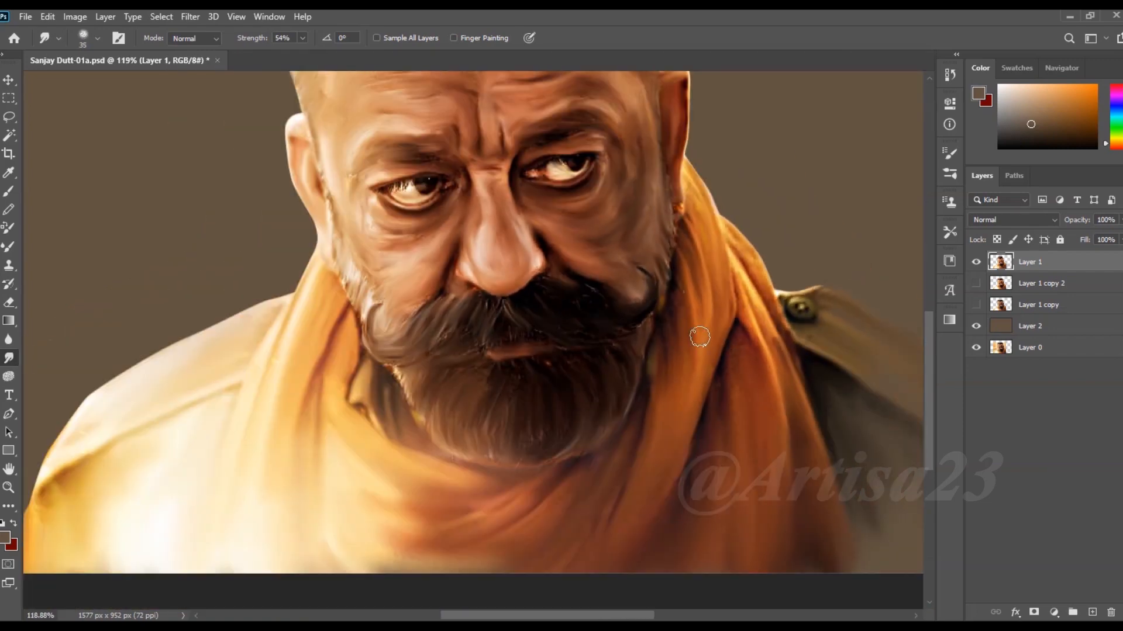
key(bracketleft)
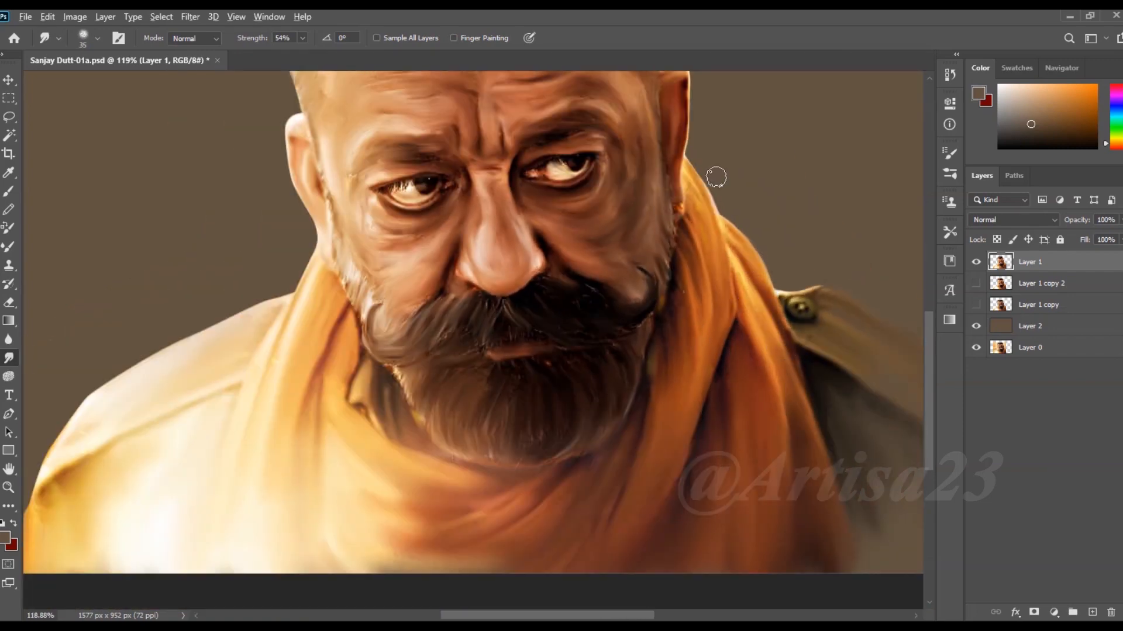
scroll(716, 176, up, 3)
key(bracketleft)
key(bracketleft)
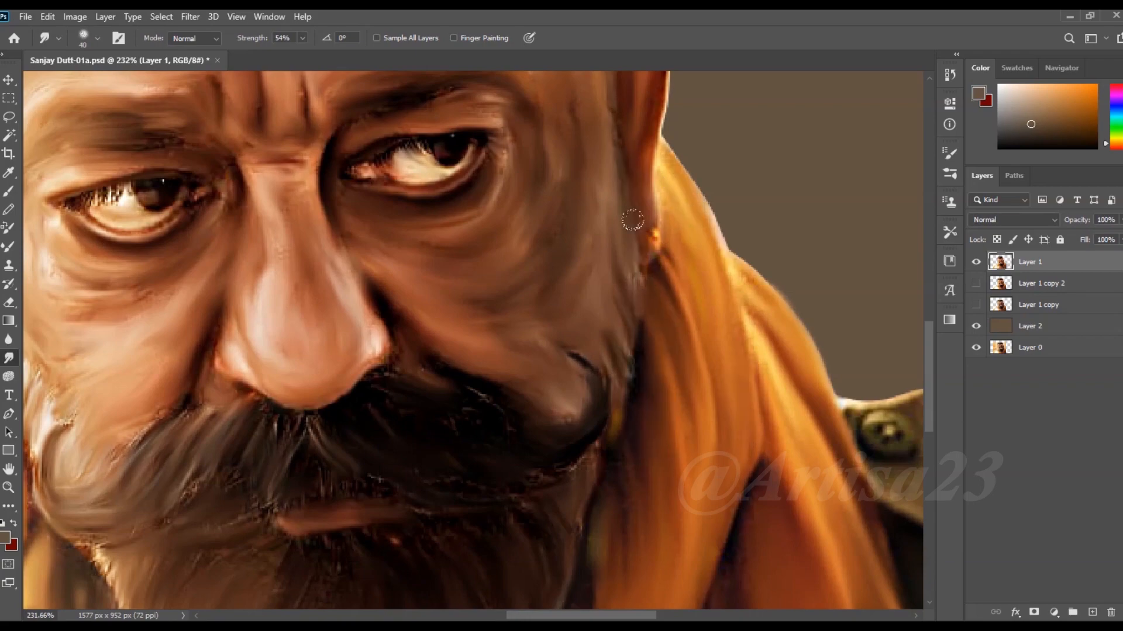
Smooth the buttoned shoulder strap and blend the shaded sleeve into the background, enlarging the smudge brush to 90 pixels.
scroll(632, 213, down, 2)
key(bracketright)
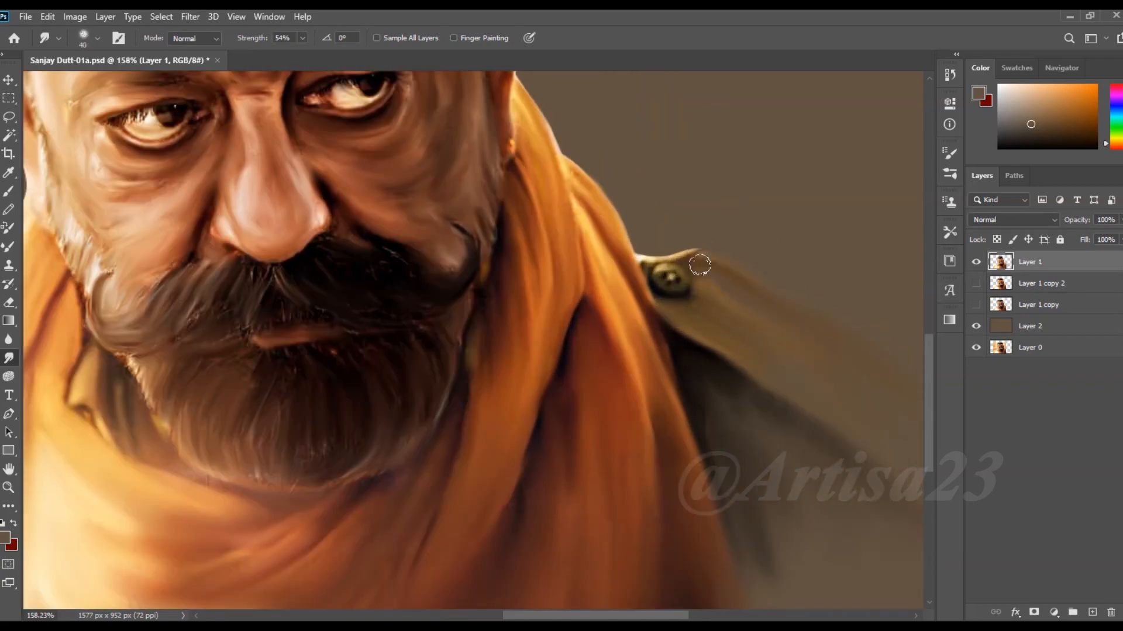
scroll(762, 284, down, 3)
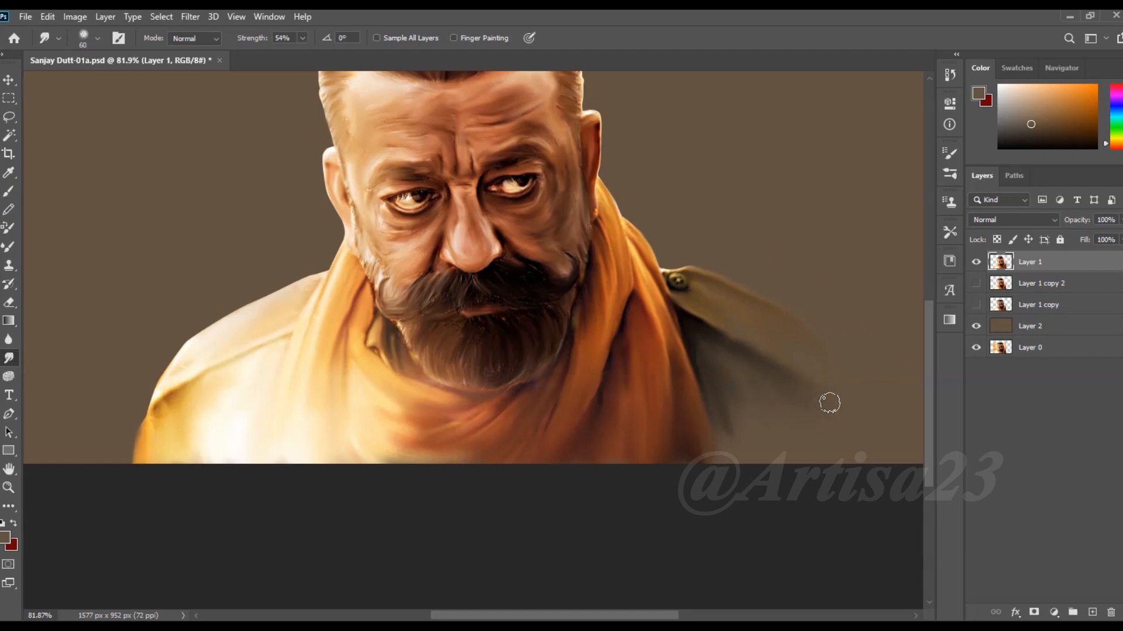
drag(714, 428, 808, 431)
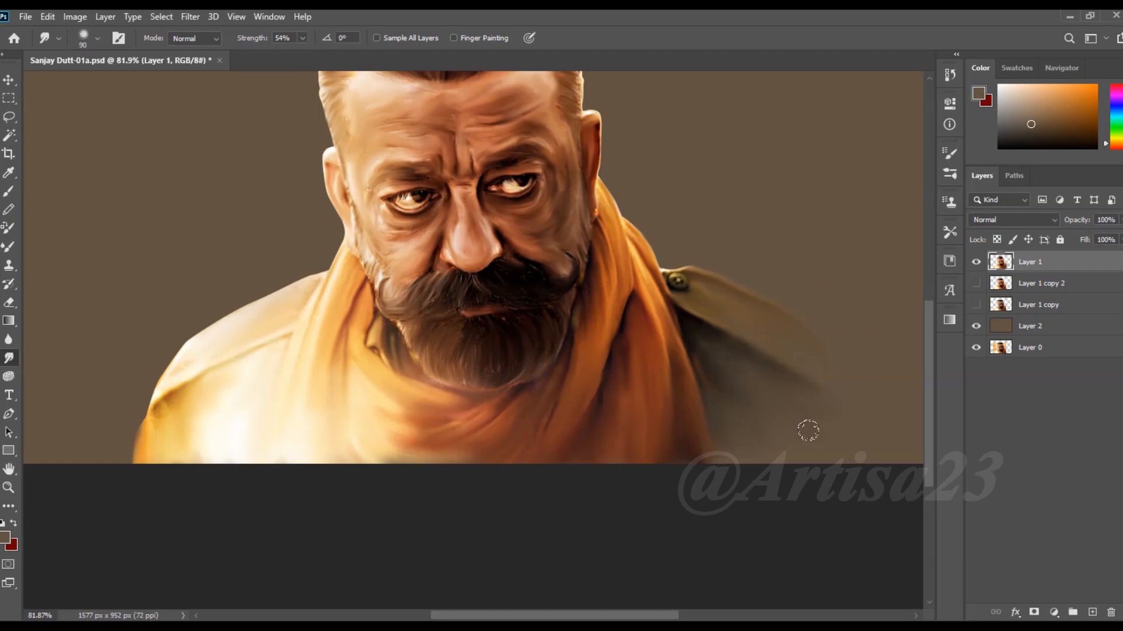
Paint sampled brown over the shaded jacket with a 39% opacity brush and blend it with the Smudge tool.
click(9, 193)
alt+click(782, 329)
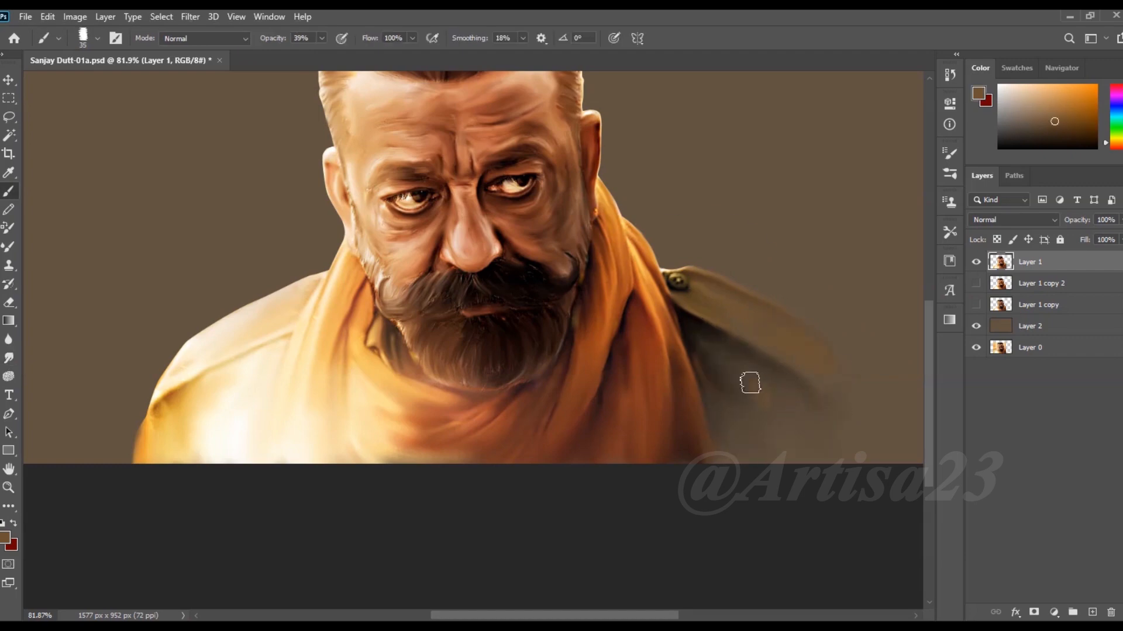
click(9, 358)
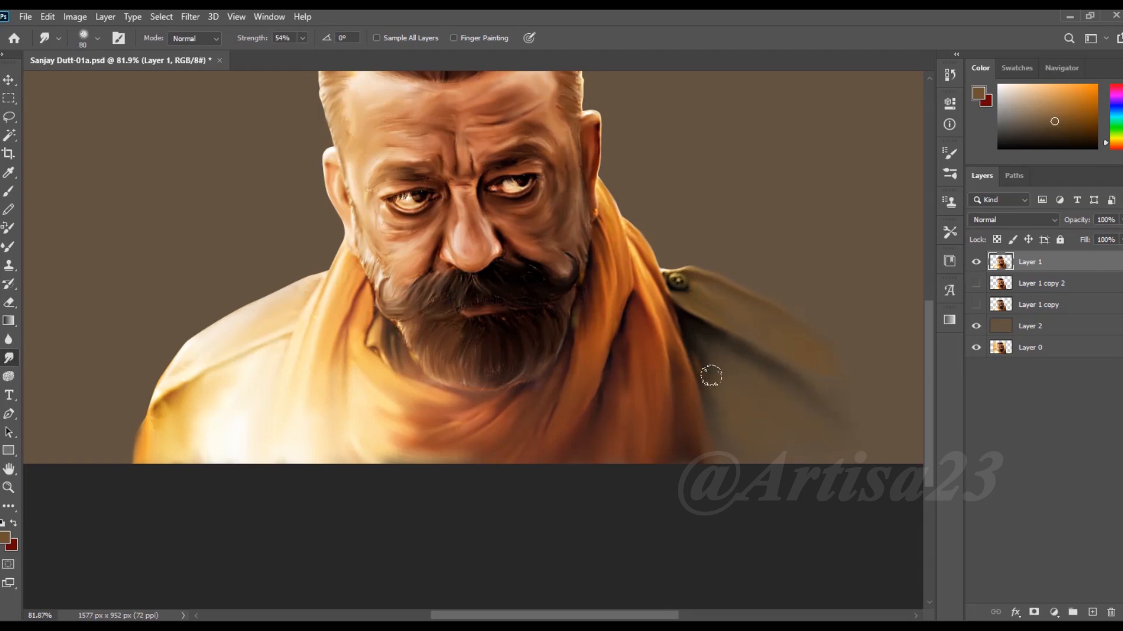
Enlarge the canvas on all sides to 1743 × 1014 px with the Crop tool.
key(ctrl+minus)
key(c)
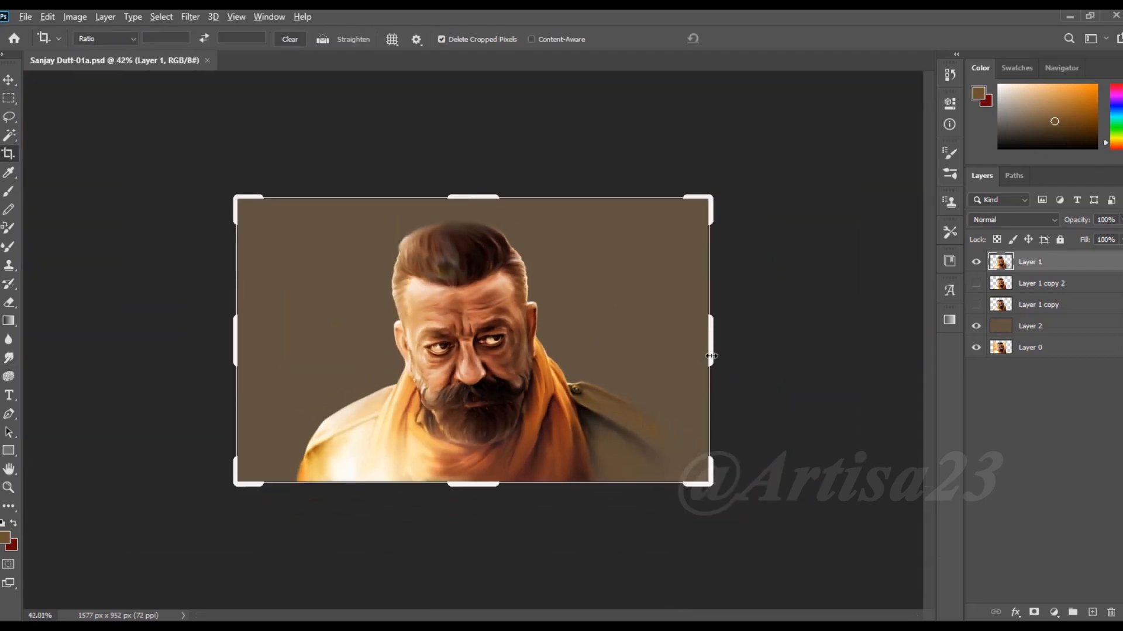
drag(488, 202, 488, 186)
key(Return)
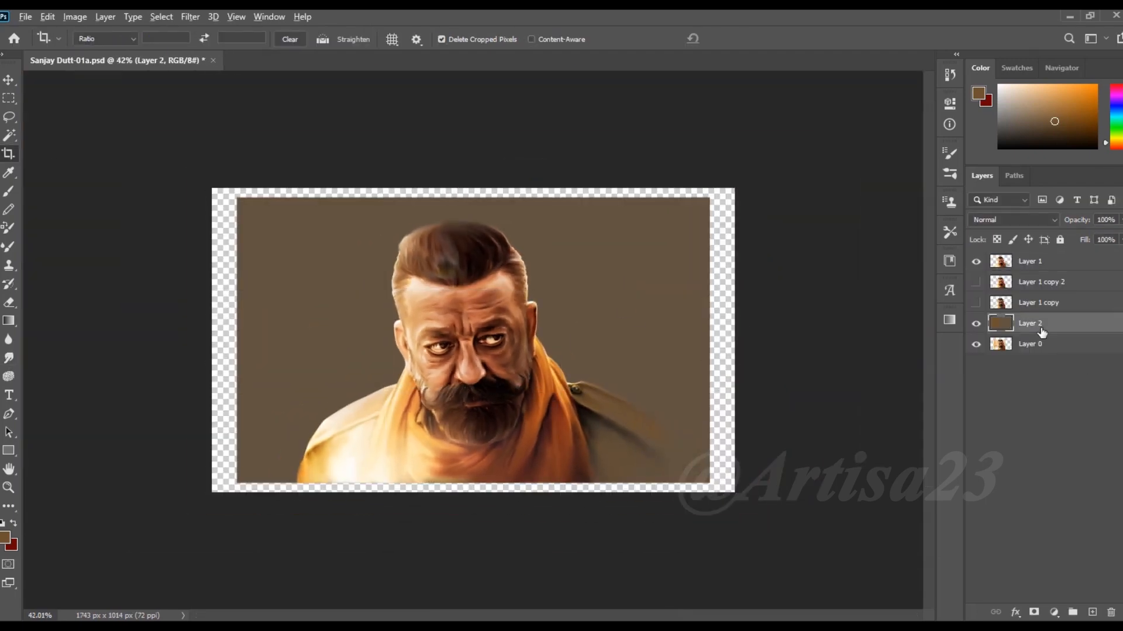
Fill the enlarged Layer 2 with the original background brown.
key(z)
key(ctrl+z)
click(9, 191)
key(alt+BackSpace)
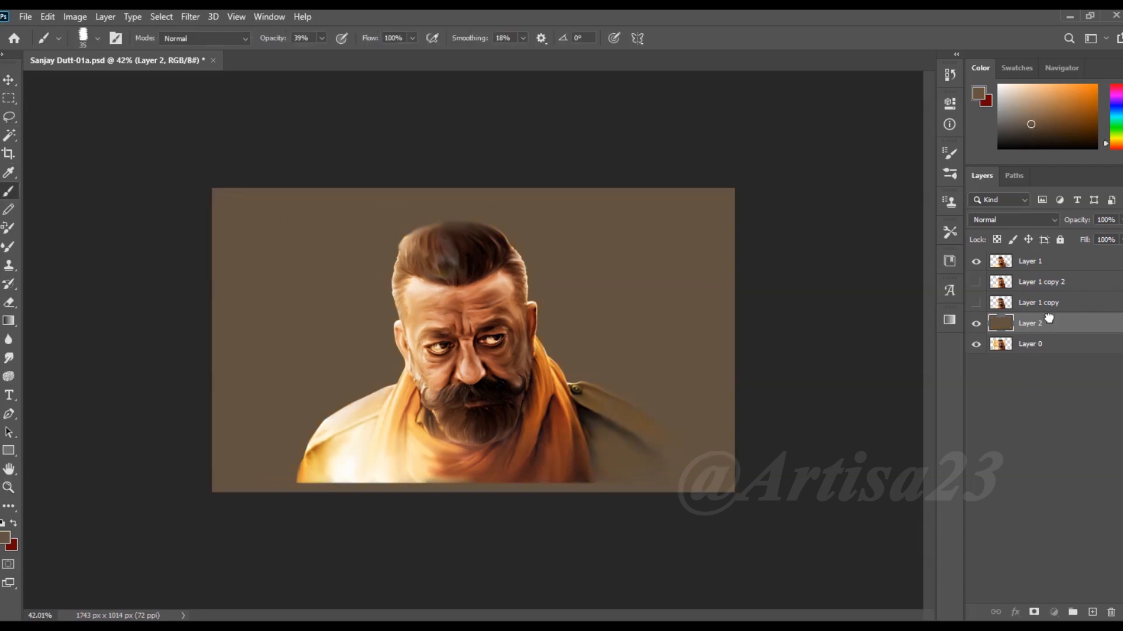
Move Layer 2 directly beneath Layer 1 and add an empty layer between the two.
drag(1029, 323, 1029, 272)
scroll(701, 355, up, 2)
ctrl+click(1092, 613)
Paint dark red-brown patches behind the shaded side of the head on Layer 3 at 75% opacity.
click(116, 38)
click(116, 38)
scroll(594, 256, down, 1)
key(7)
key(5)
scroll(593, 434, up, 2)
alt+click(593, 433)
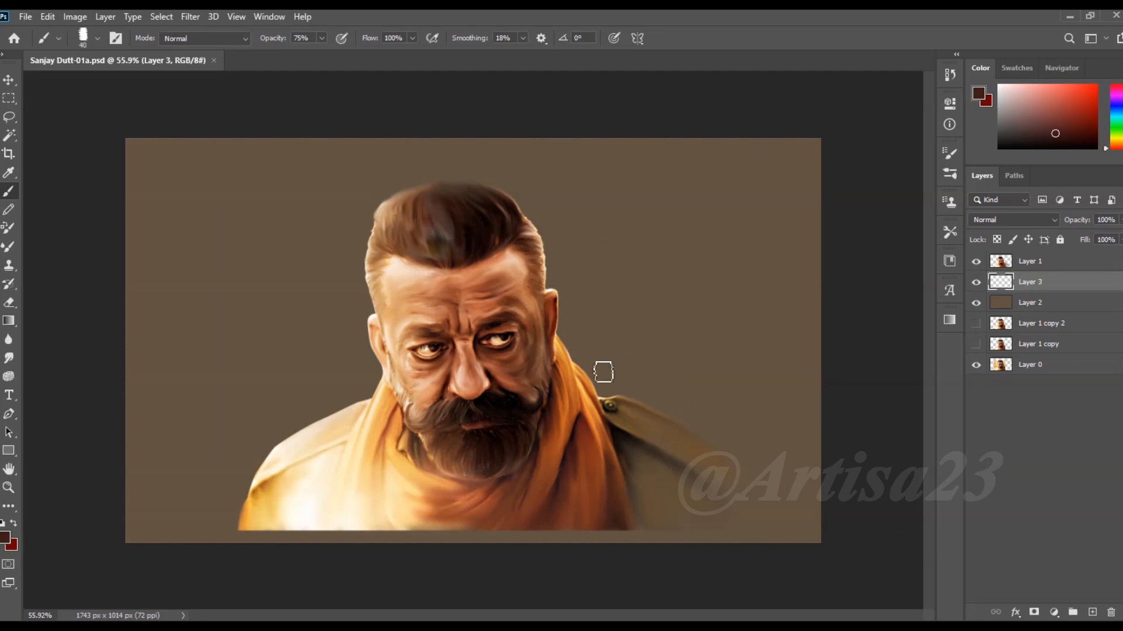
drag(589, 295, 589, 375)
mouse_move(639, 330)
mouse_down()
mouse_move(678, 304)
mouse_move(609, 268)
mouse_move(564, 226)
mouse_move(543, 175)
mouse_up()
Paint orange patches behind the lit side and top of the head at 51% opacity.
key(5)
key(1)
drag(340, 237, 351, 327)
mouse_move(421, 193)
mouse_down()
mouse_move(544, 164)
mouse_move(579, 246)
mouse_up()
Sample a background tone, adjust the brush settings and blend the patches around the head with textured strokes.
alt+click(634, 238)
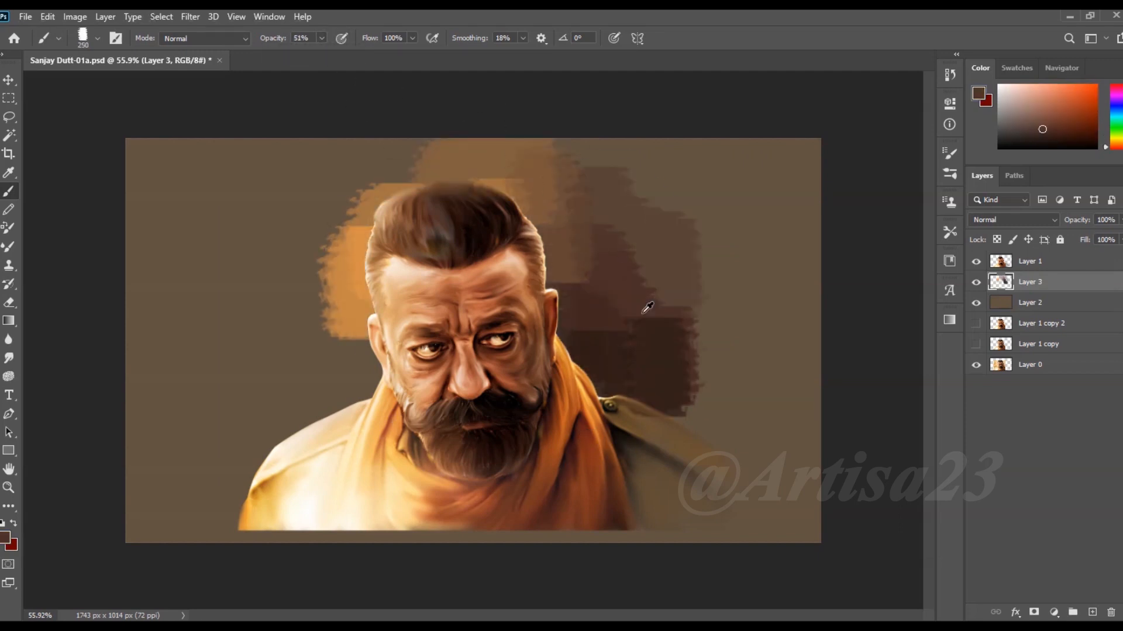
key(F5)
click(749, 146)
scroll(801, 327, down, 1)
key(F5)
mouse_move(665, 323)
mouse_down()
mouse_move(727, 301)
mouse_move(610, 320)
mouse_move(579, 176)
mouse_move(362, 176)
mouse_up()
Spread sampled warm brown across the lit side of the background and dark brown across the shaded side.
alt+click(609, 319)
alt+click(395, 436)
mouse_move(327, 292)
mouse_down()
mouse_move(369, 156)
mouse_move(336, 353)
mouse_move(304, 332)
mouse_move(222, 491)
mouse_move(234, 158)
mouse_up()
alt+click(632, 212)
mouse_move(626, 246)
mouse_down()
mouse_move(575, 311)
mouse_move(760, 497)
mouse_move(807, 362)
mouse_move(807, 257)
mouse_up()
alt+click(676, 181)
drag(275, 344, 226, 259)
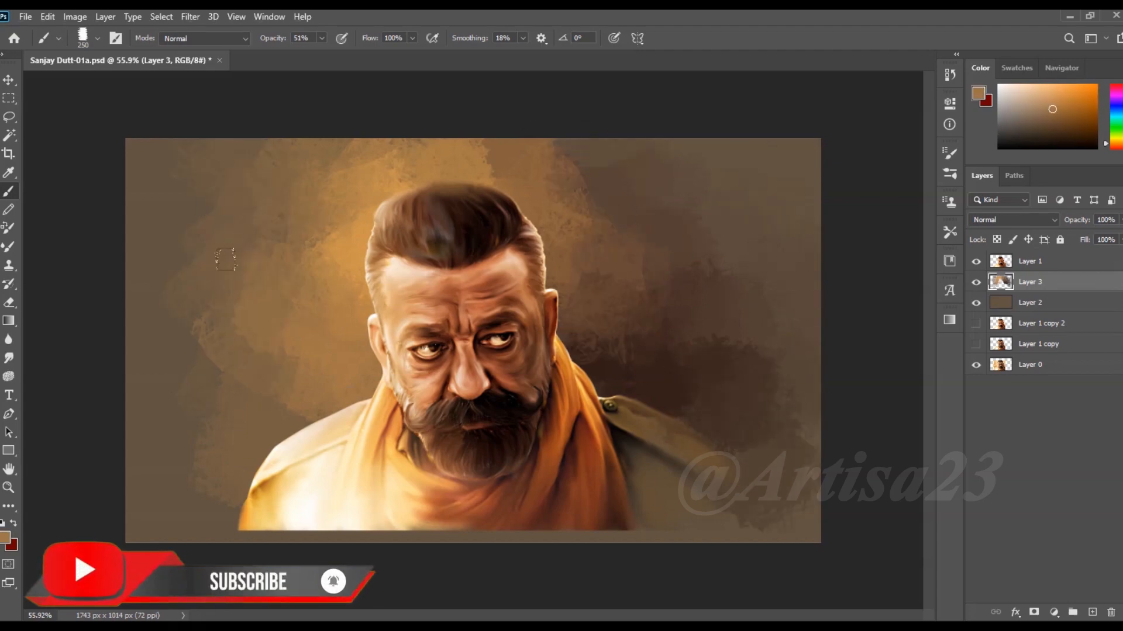
Spread sampled warm tan and brown tones over the lit-side background and the area above the head on Layer 3.
alt+click(335, 295)
mouse_move(335, 295)
mouse_down()
mouse_move(351, 245)
mouse_move(297, 199)
mouse_move(339, 333)
mouse_move(245, 246)
mouse_move(358, 168)
mouse_up()
key(bracketleft)
alt+click(532, 175)
alt+click(556, 153)
mouse_move(281, 169)
mouse_down()
mouse_move(225, 221)
mouse_move(258, 183)
mouse_move(245, 271)
mouse_move(327, 241)
mouse_up()
alt+click(327, 241)
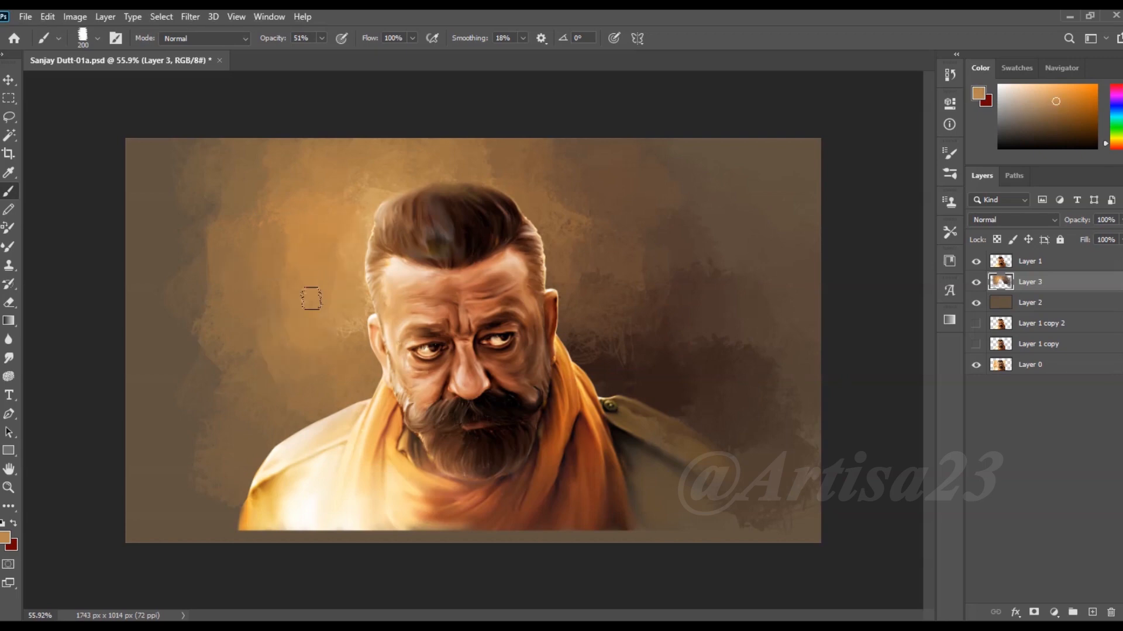
Blend more sampled browns across the outer lit side, above the head and along the dark background edge.
drag(201, 198, 228, 271)
alt+click(447, 161)
alt+click(552, 154)
mouse_move(333, 369)
mouse_down()
mouse_move(280, 388)
mouse_move(183, 378)
mouse_move(194, 303)
mouse_up()
alt+click(795, 345)
scroll(672, 275, down, 1)
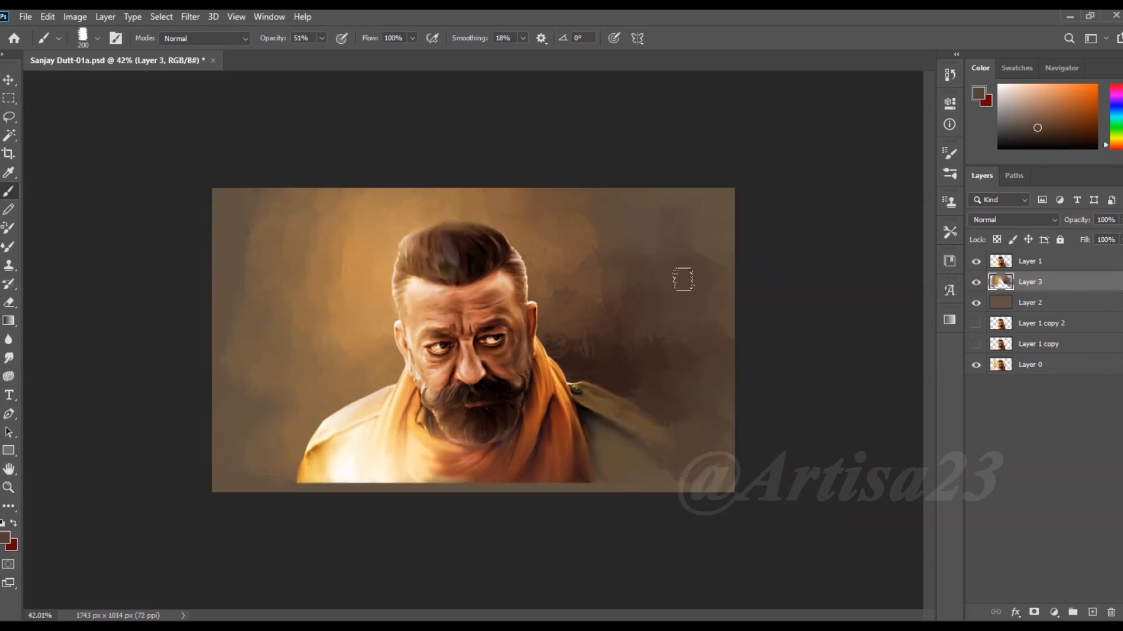
Extend the canvas evenly on both sides with the Crop tool to a width of 1785 px.
click(8, 153)
drag(735, 334, 744, 327)
key(Return)
With Layer 3 hidden, fill Layer 2 with the sampled brown across the widened canvas, and show Layer 3 again.
click(1024, 303)
click(1026, 282)
click(976, 282)
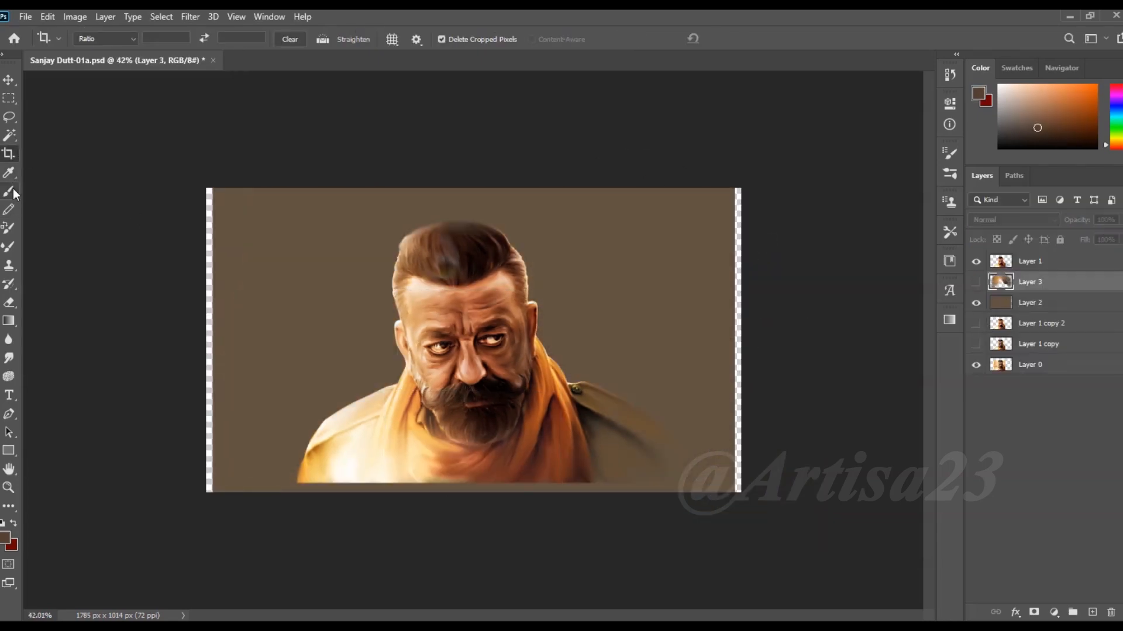
click(10, 190)
alt+click(329, 214)
key(alt+BackSpace)
key(ctrl+z)
click(1040, 303)
key(alt+BackSpace)
click(976, 283)
click(1030, 283)
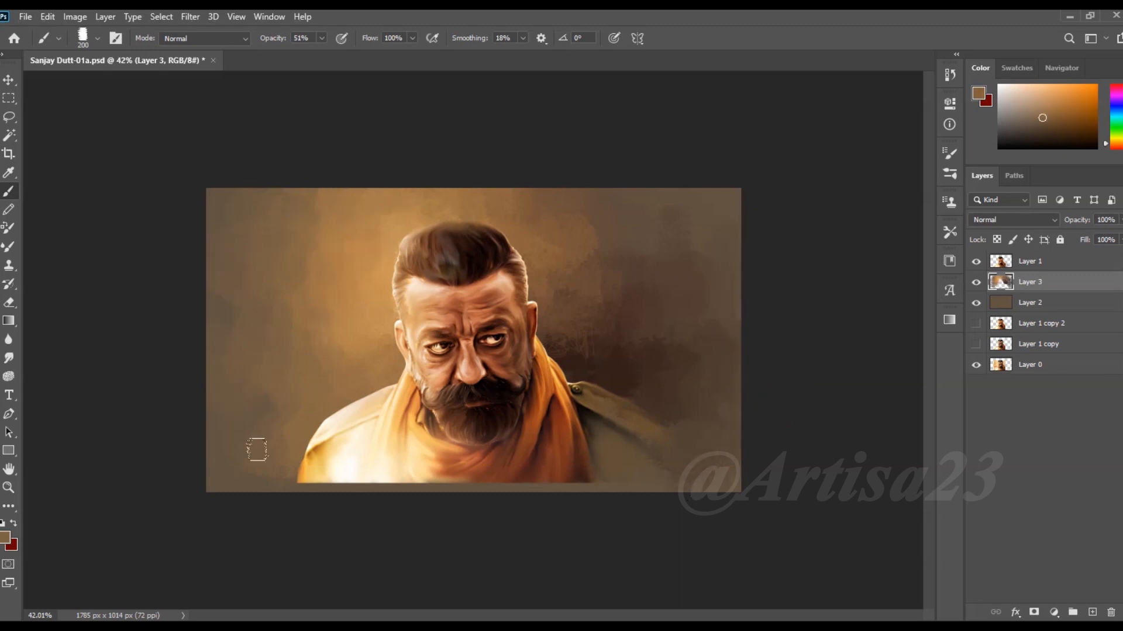
Smudge the lower edge of the clothing on Layer 1 at 54% strength down to the canvas edge.
click(1029, 261)
click(9, 358)
mouse_move(409, 466)
mouse_down()
mouse_move(351, 476)
mouse_move(410, 494)
mouse_move(391, 486)
mouse_up()
key(bracketright)
key(bracketright)
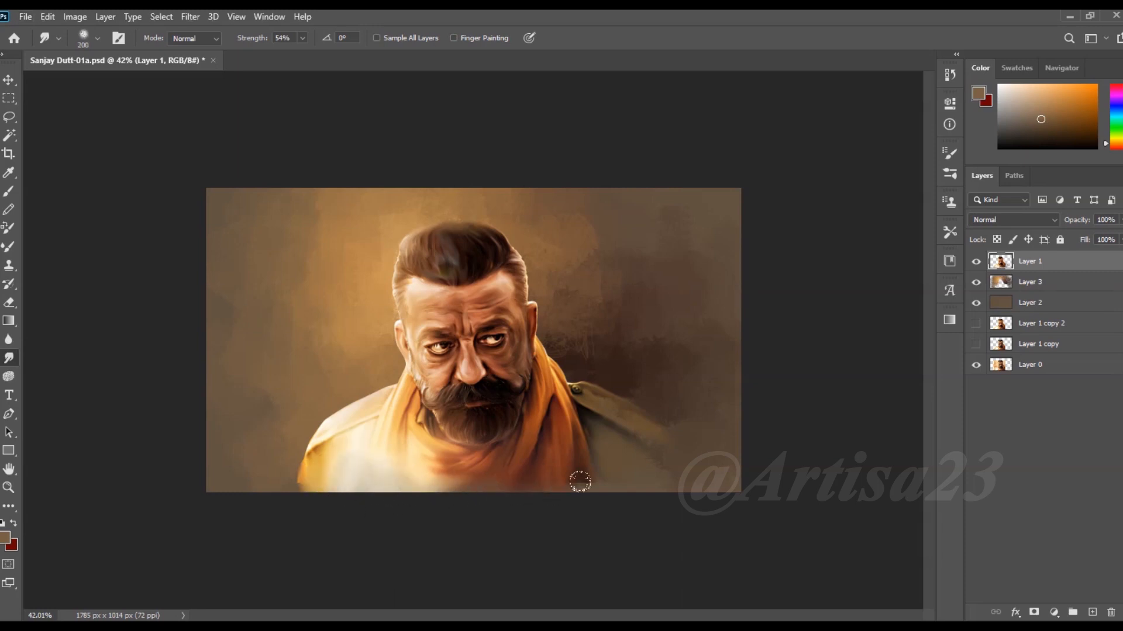
key(bracketleft)
key(bracketleft)
drag(579, 476, 653, 466)
mouse_move(328, 467)
mouse_down()
mouse_move(281, 483)
mouse_move(338, 469)
mouse_up()
key(bracketleft)
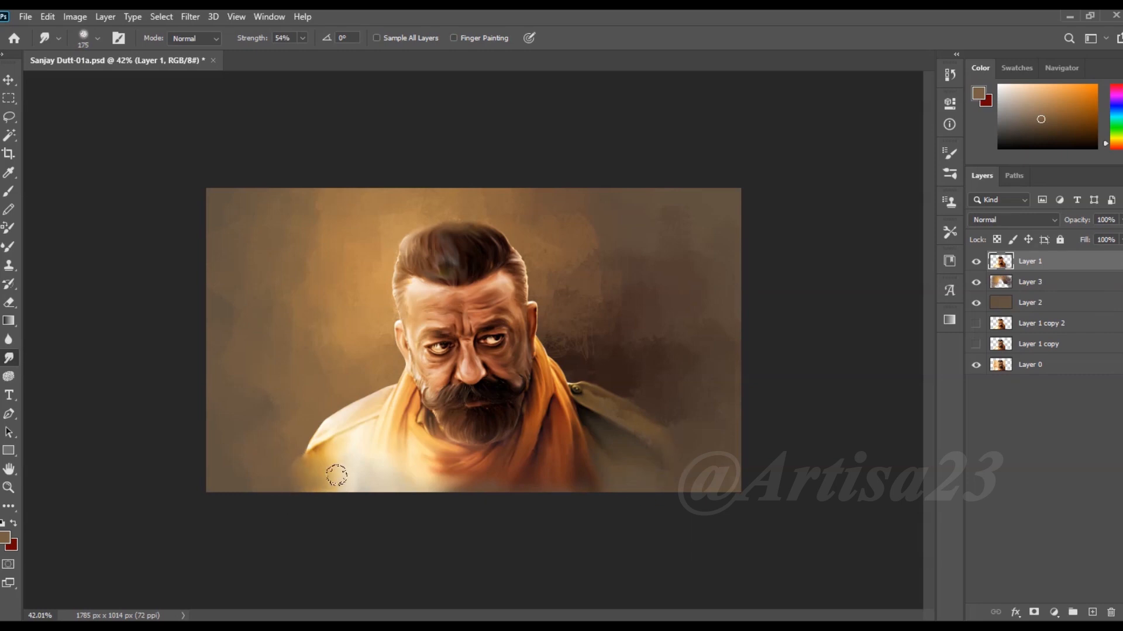
Brush sampled warm browns over the lit side of the background and its outer edge on Layer 3 at 51% opacity.
click(1041, 282)
click(8, 192)
scroll(399, 163, down, 2)
alt+click(379, 230)
scroll(339, 193, up, 1)
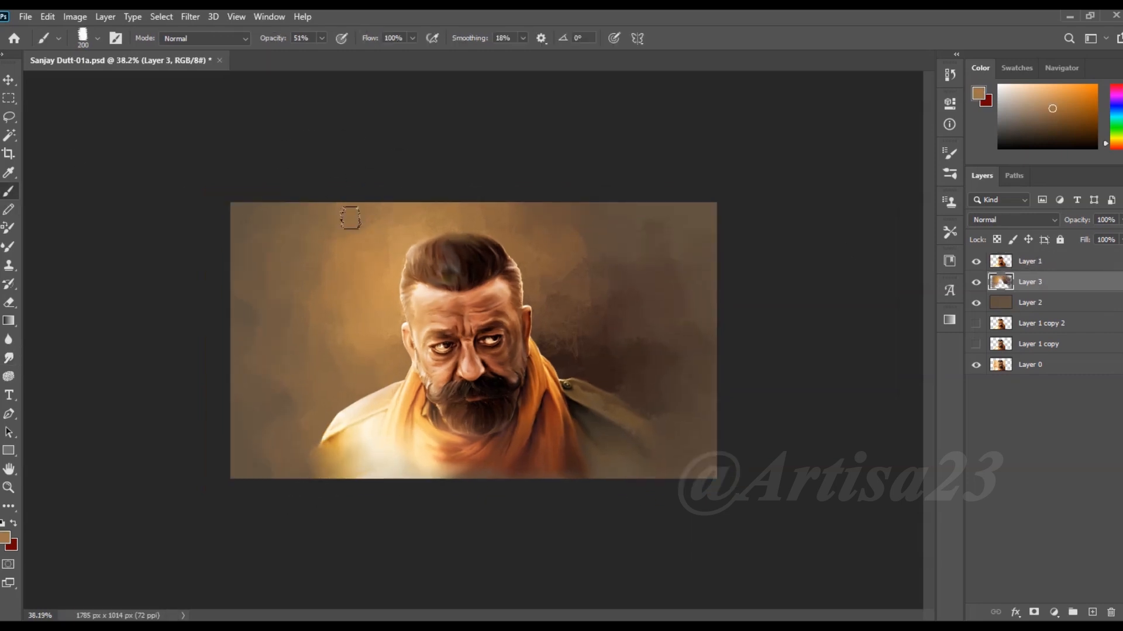
alt+click(347, 219)
scroll(397, 196, down, 2)
scroll(538, 266, up, 3)
alt+click(215, 320)
scroll(611, 237, down, 1)
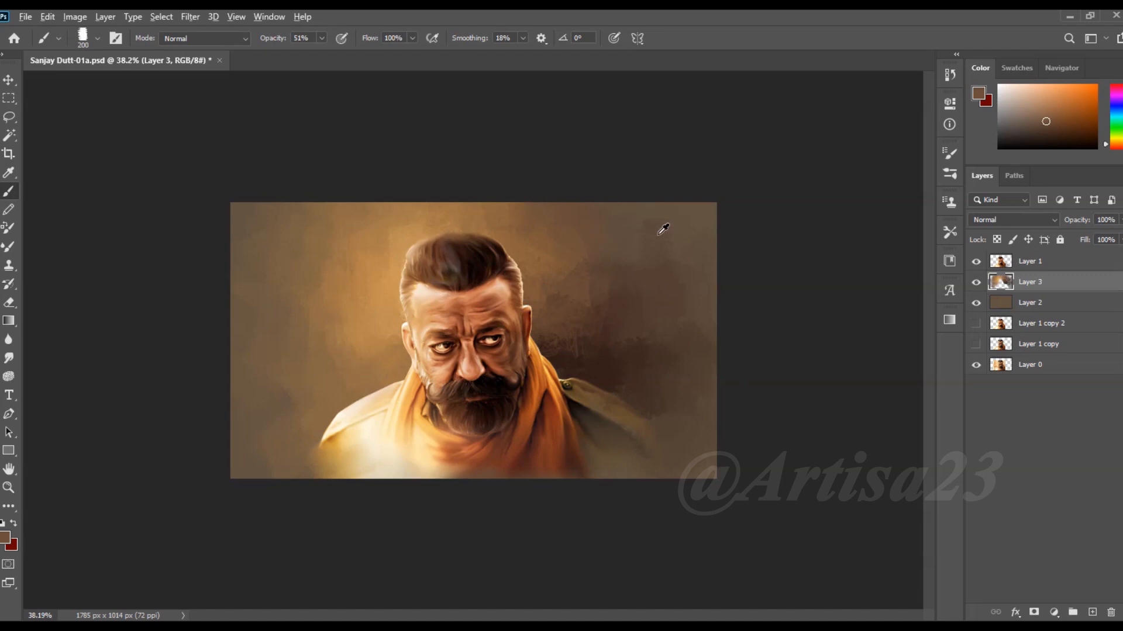
Brush sampled dark browns over the upper and outer parts of the shaded background.
alt+click(663, 229)
scroll(667, 225, down, 2)
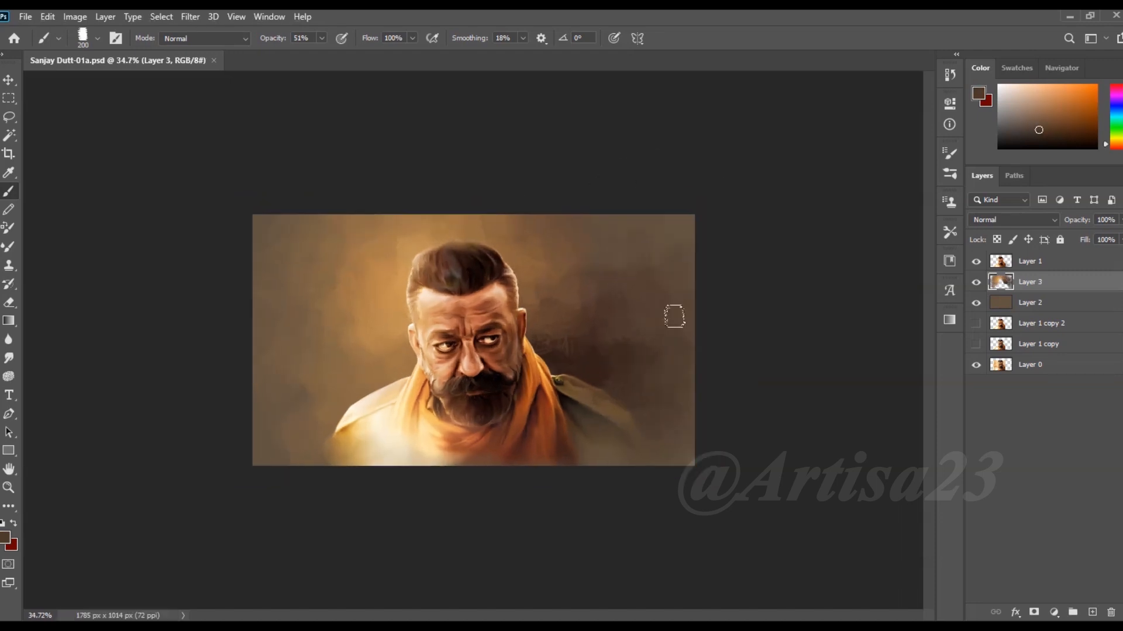
scroll(719, 283, up, 3)
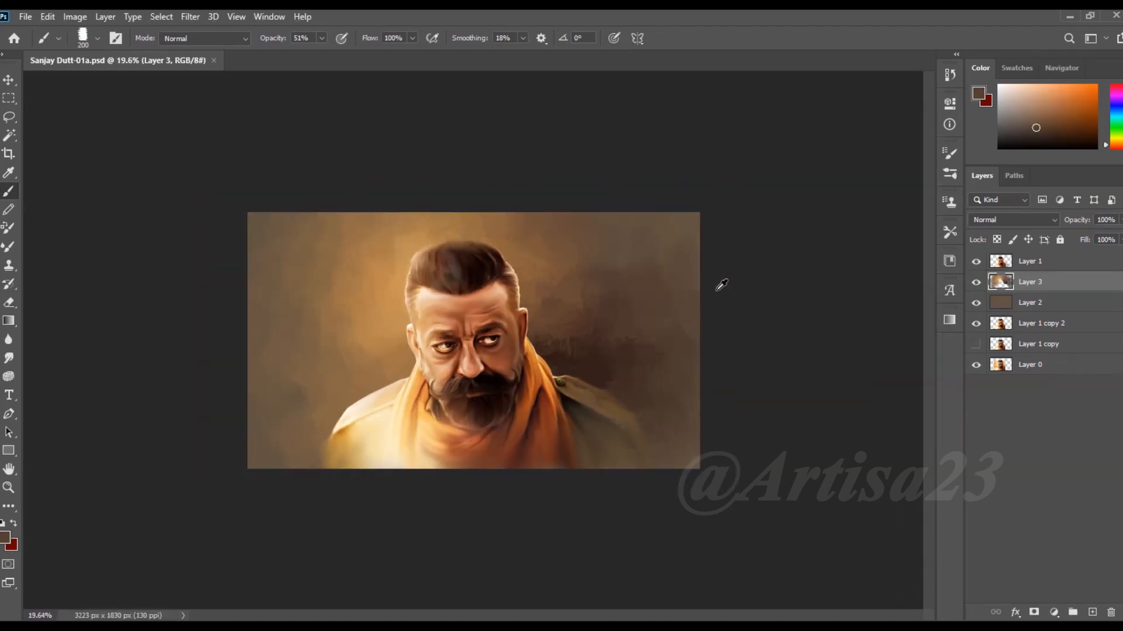
scroll(710, 329, down, 1)
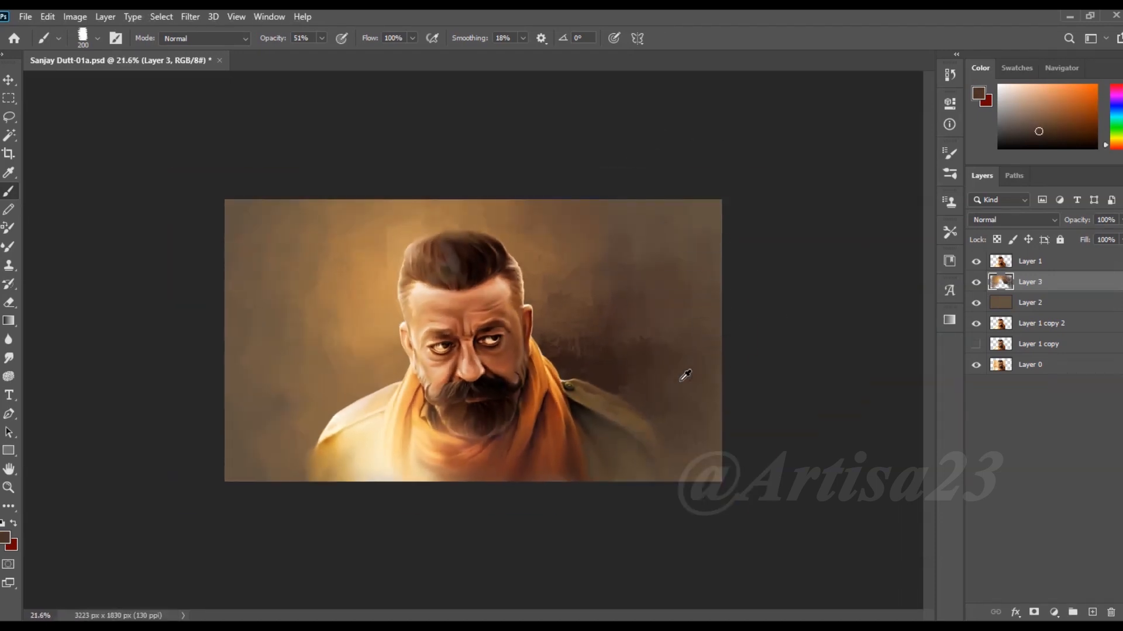
scroll(309, 243, up, 3)
scroll(234, 245, down, 2)
Blend sampled browns into the lower background on both sides of the figure and save the document.
alt+click(278, 305)
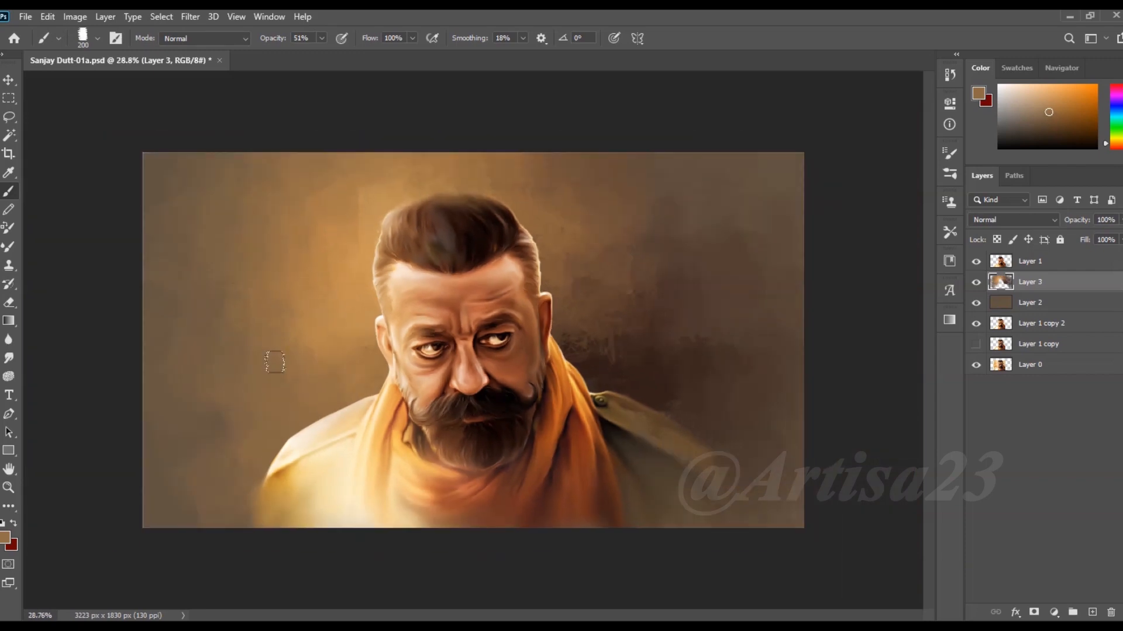
alt+click(235, 444)
alt+click(766, 463)
scroll(546, 214, up, 2)
key(ctrl+s)
scroll(529, 227, down, 2)
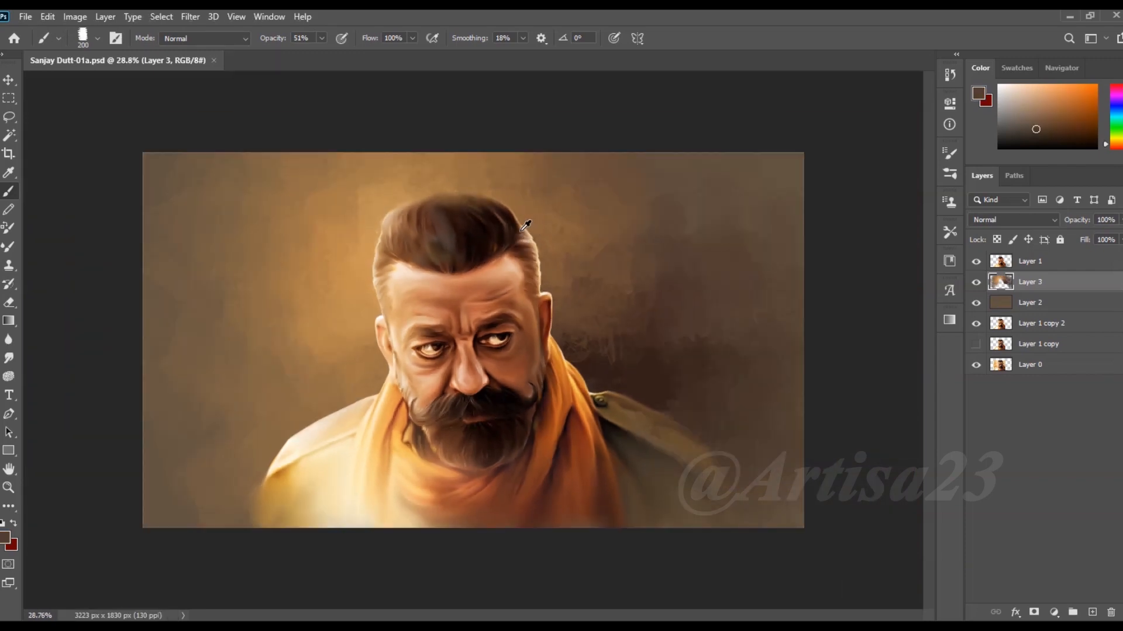
Add a layer named Hair 01 above Layer 1 and save the document.
scroll(516, 232, up, 3)
click(1038, 265)
key(ctrl+shift+alt+n)
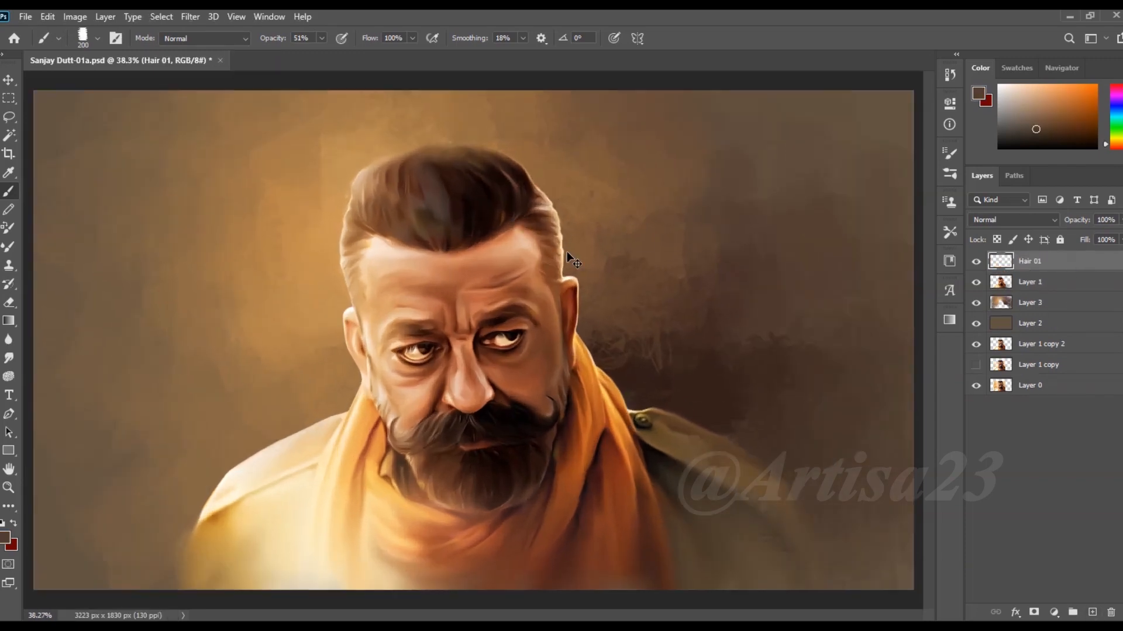
key(ctrl+s)
Choose a Paintable.cc Hair Brush - Lock preset from the Artisa Ultimate Hair Brushes group.
key(F5)
click(750, 147)
scroll(782, 382, down, 5)
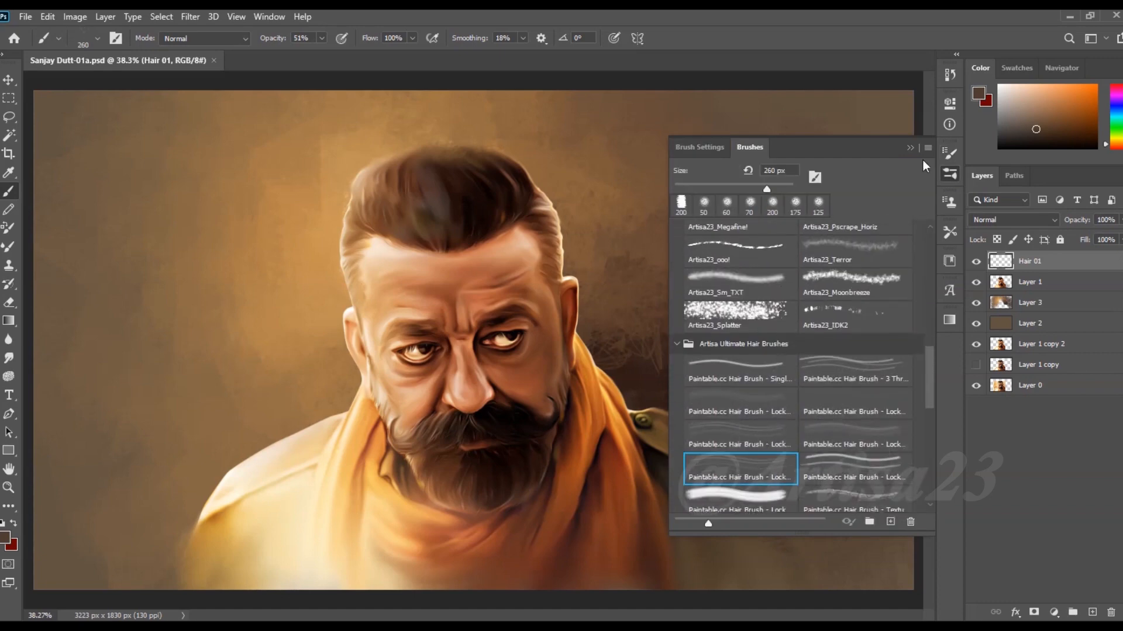
click(910, 148)
Reduce the hair brush size to 45 px and set the foreground color to black.
scroll(515, 120, up, 3)
click(322, 38)
click(626, 289)
key([)
key([)
key([)
key([)
key([)
key([)
key([)
key([)
key([)
key([)
key([)
click(6, 537)
click(867, 409)
click(1010, 226)
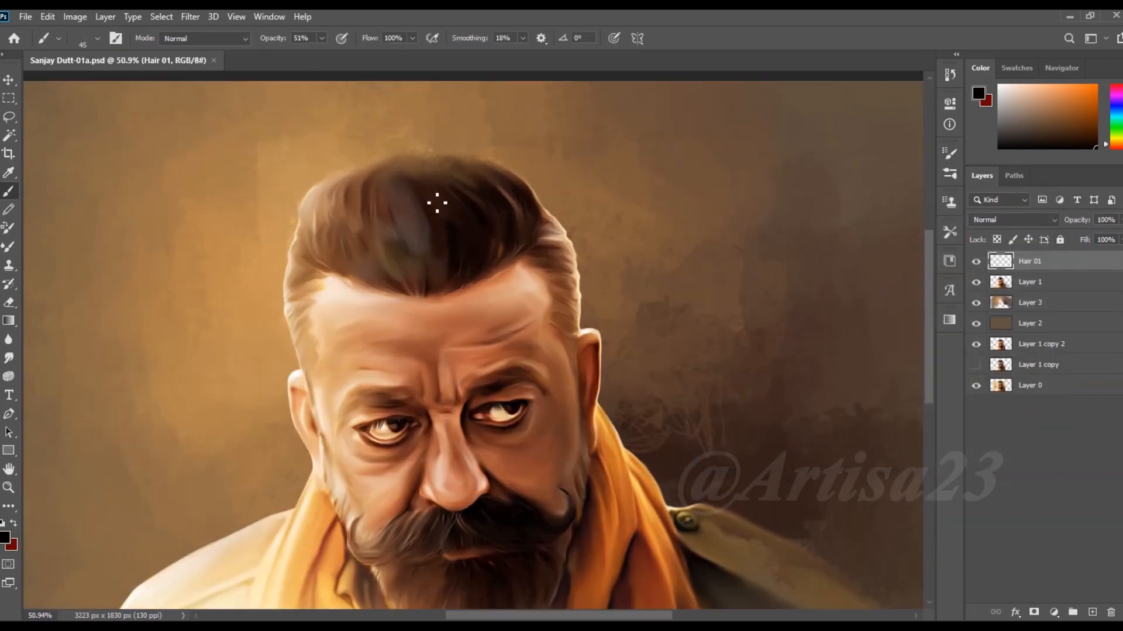
Paint near-black strands through the middle and crown of the hair with the sampled hair color.
scroll(421, 207, up, 3)
key(])
key(])
key(])
alt+click(464, 290)
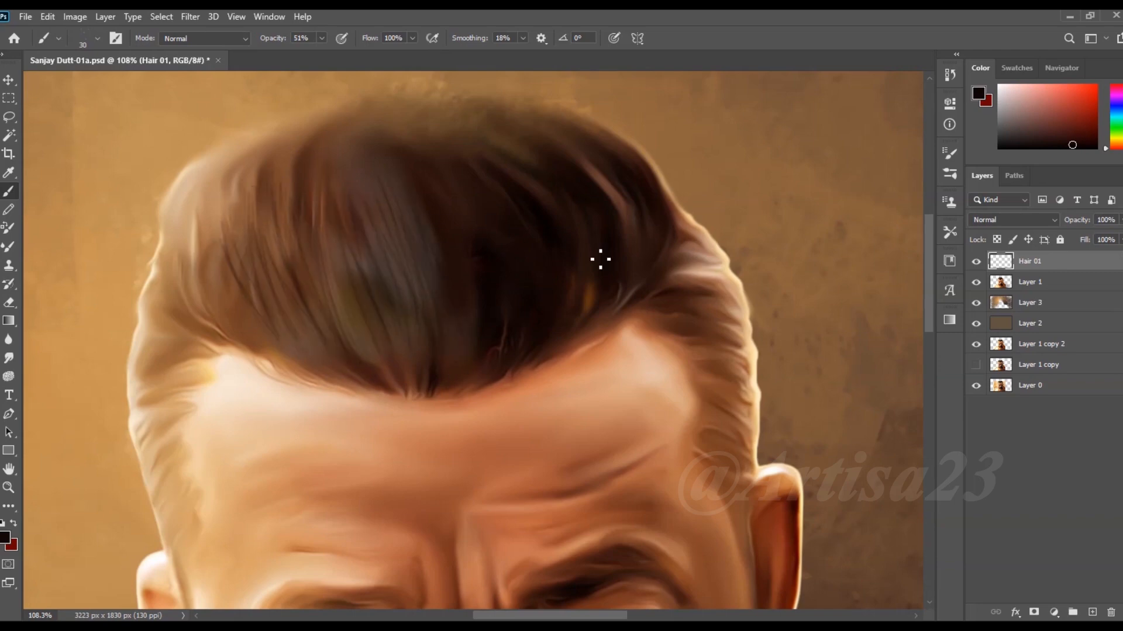
key([)
key([)
drag(383, 178, 421, 356)
drag(332, 161, 414, 313)
drag(355, 109, 410, 175)
drag(393, 111, 450, 205)
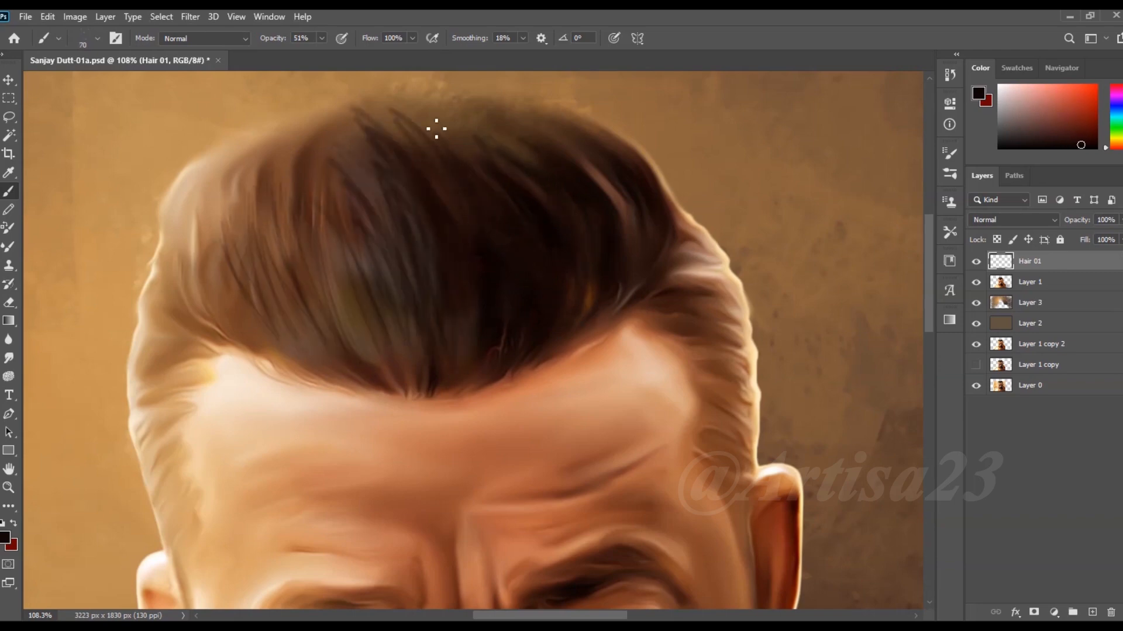
Paint sampled reddish-brown strands through the hair on the shaded side with the brush at 40 px.
alt+click(622, 203)
scroll(585, 177, up, 3)
alt+click(611, 179)
key([)
drag(500, 151, 569, 294)
drag(481, 166, 534, 326)
drag(460, 189, 523, 306)
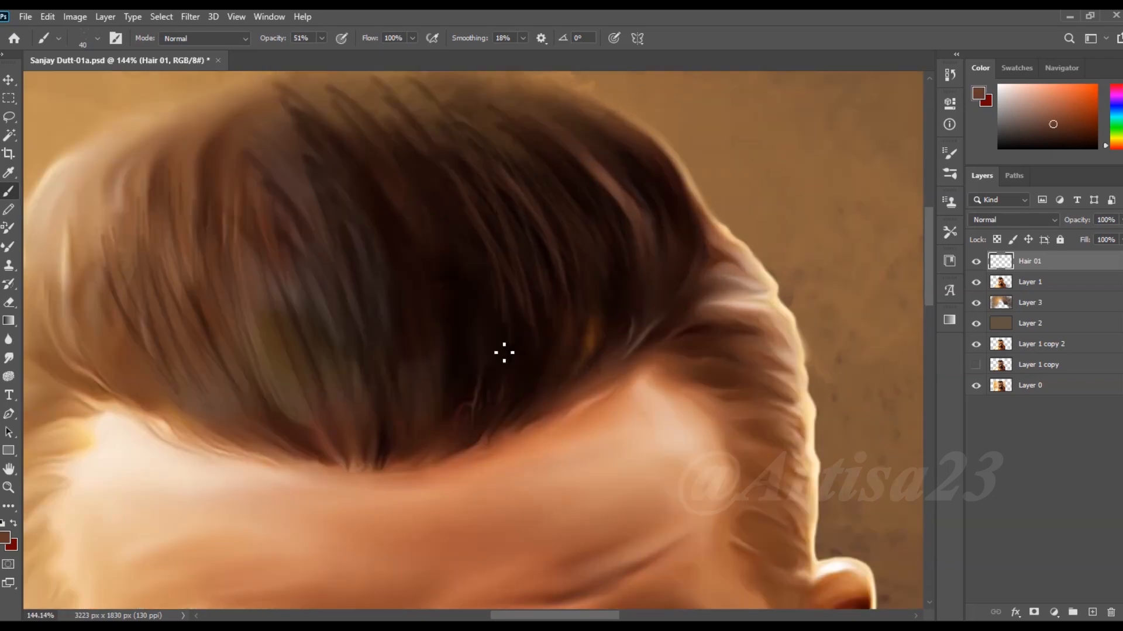
scroll(470, 351, down, 4)
drag(567, 208, 607, 262)
Paint sampled near-black strands from the middle of the hair down toward the front hairline.
scroll(192, 225, up, 2)
alt+click(388, 299)
drag(341, 258, 386, 432)
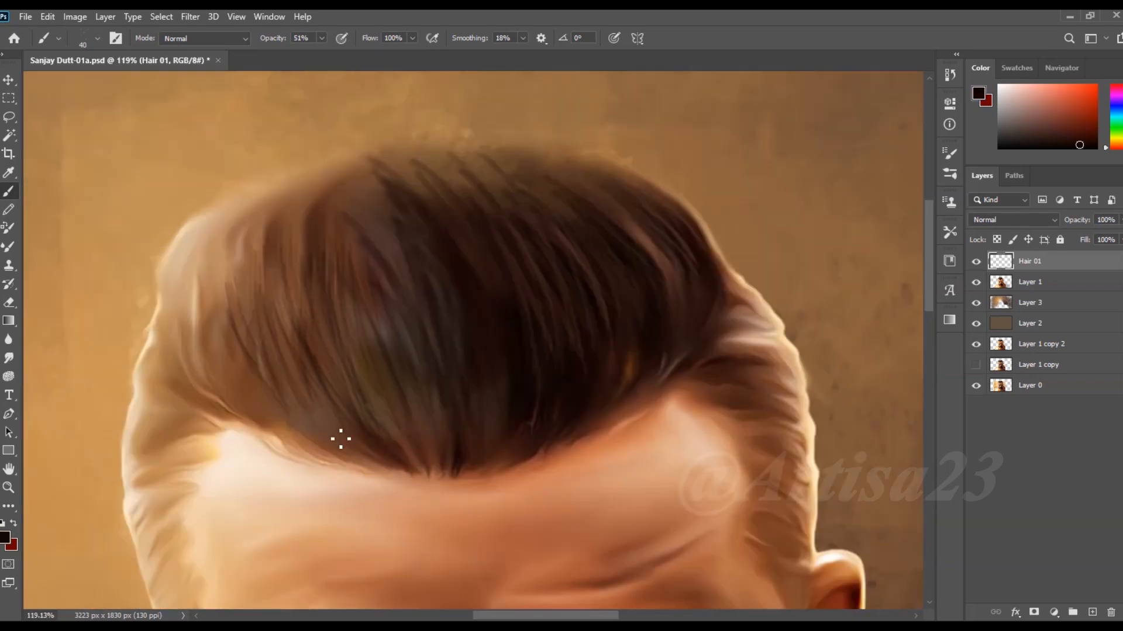
drag(304, 316, 320, 413)
Paint sampled dark reddish-brown strands along the lit side of the hair.
alt+click(255, 373)
drag(237, 252, 216, 391)
drag(233, 251, 194, 392)
drag(194, 265, 170, 386)
drag(237, 199, 257, 316)
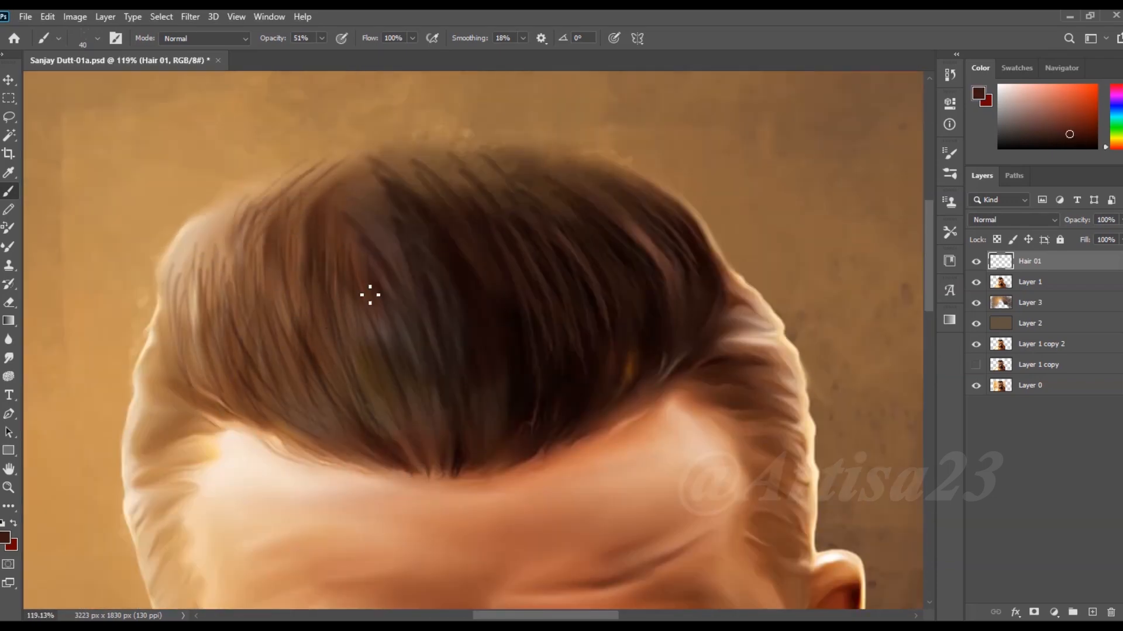
Paint fine dark brown strands over the shaded-side temple and the adjoining hairline with the brush at 30 px.
scroll(289, 279, down, 3)
scroll(615, 400, up, 4)
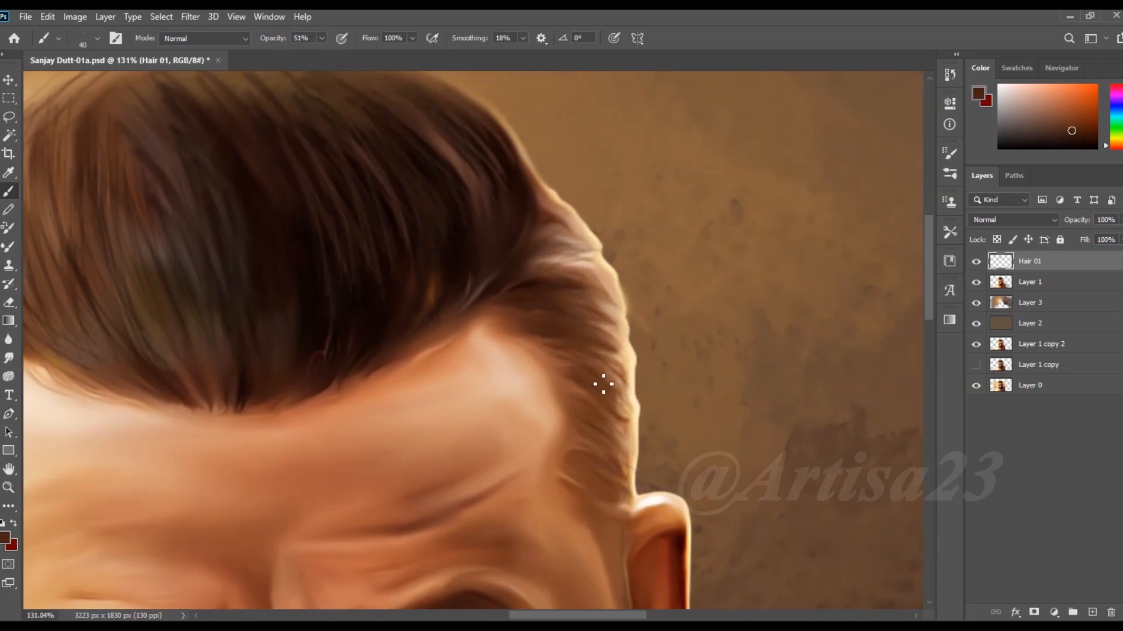
drag(616, 461, 668, 499)
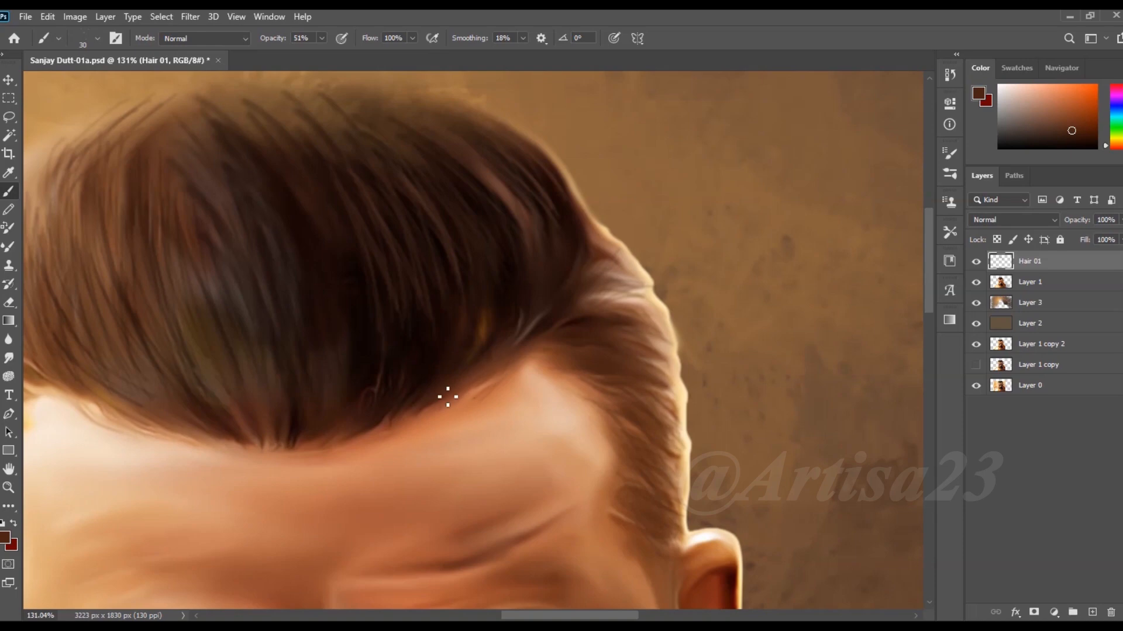
alt+click(518, 284)
scroll(426, 405, down, 3)
scroll(328, 416, up, 3)
Paint fine sampled brown strands along the lit-side hairline and temple, reducing the brush to 20 px.
scroll(208, 371, up, 2)
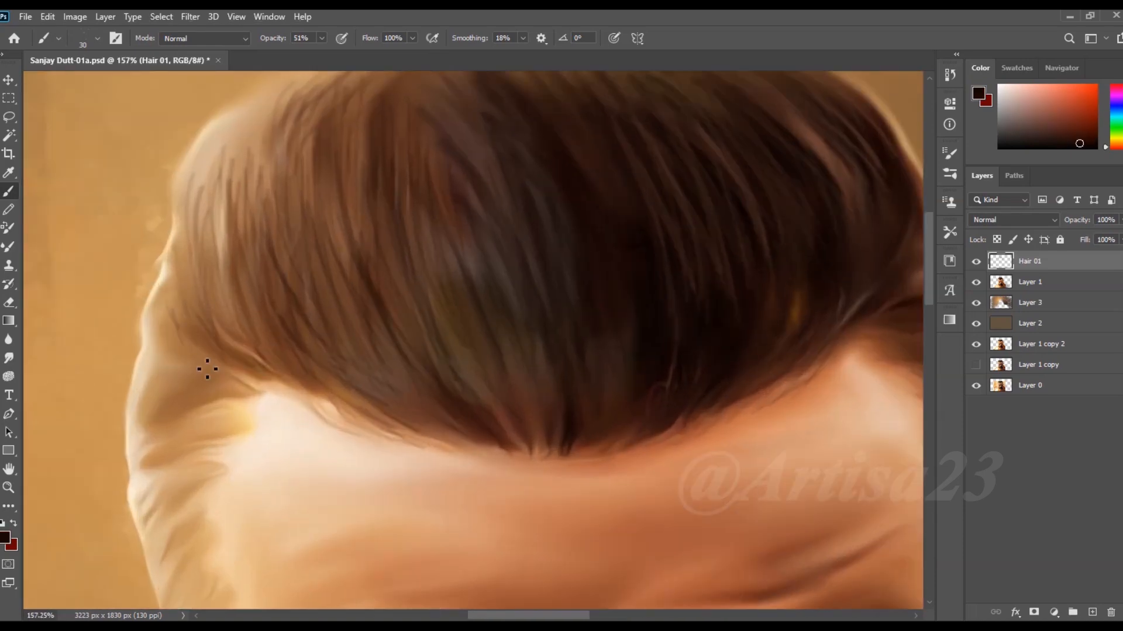
drag(182, 334, 224, 376)
scroll(260, 363, down, 1)
alt+click(880, 322)
scroll(880, 322, down, 1)
drag(265, 463, 295, 414)
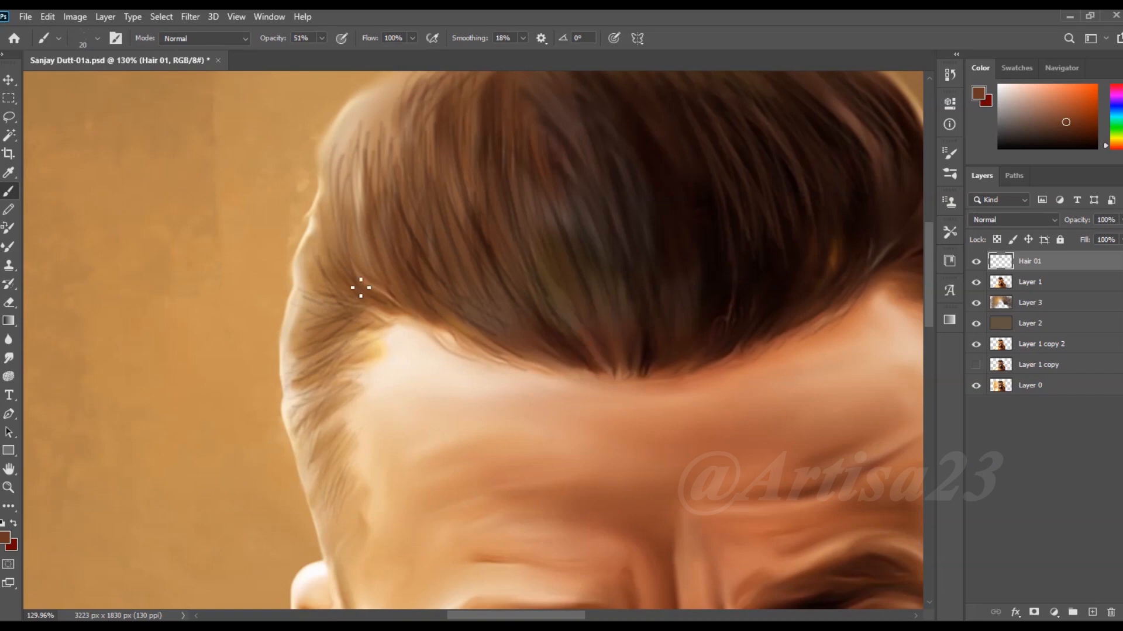
scroll(361, 287, down, 2)
scroll(326, 298, down, 12)
Paint light tan highlight strands across the whole top of the hair with the brush at 40 px.
scroll(488, 246, up, 7)
alt+click(579, 316)
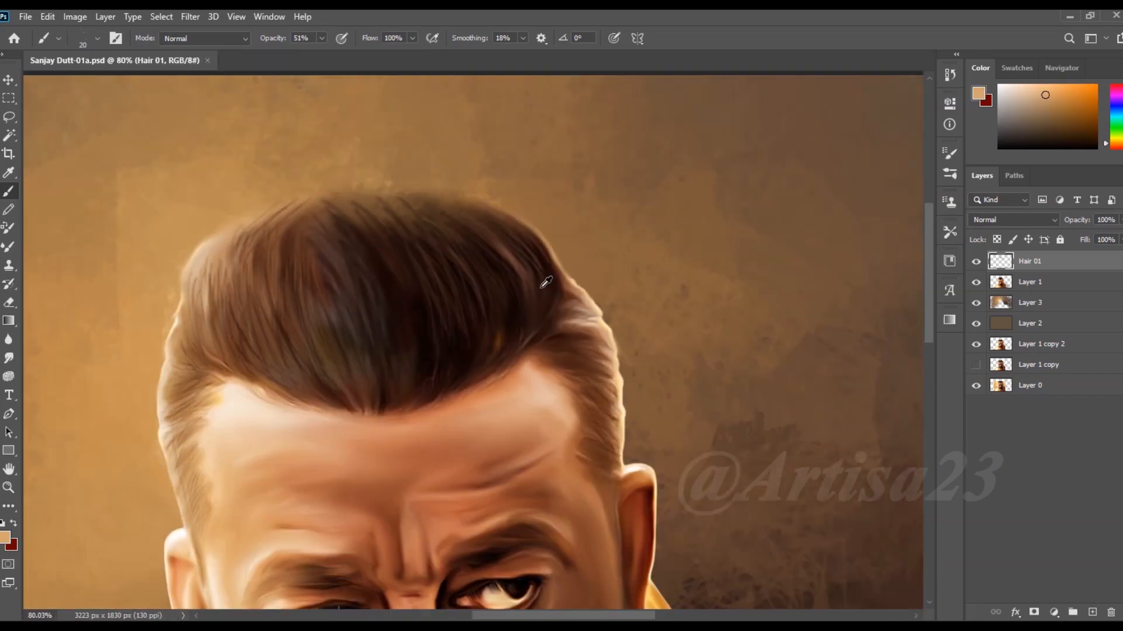
scroll(544, 281, up, 2)
key(bracketright)
key(bracketright)
key(bracketright)
drag(497, 240, 527, 324)
drag(436, 246, 481, 336)
drag(407, 250, 443, 375)
drag(342, 281, 363, 383)
drag(305, 264, 330, 363)
drag(282, 277, 310, 358)
drag(263, 259, 304, 372)
drag(235, 265, 280, 377)
mouse_move(217, 269)
mouse_down()
mouse_move(251, 357)
mouse_move(241, 365)
mouse_up()
drag(181, 285, 228, 373)
drag(170, 285, 204, 369)
drag(322, 254, 350, 409)
drag(380, 222, 438, 342)
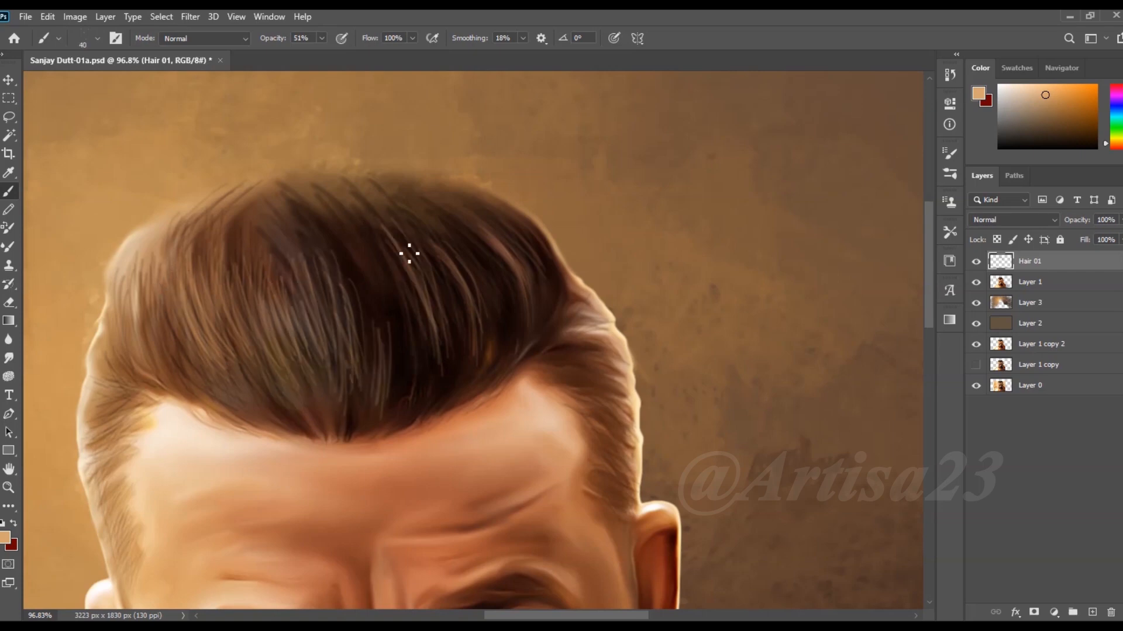
drag(434, 237, 485, 340)
drag(494, 217, 541, 304)
Paint sampled dark brown strands along the upper outline of the hair.
alt+click(518, 236)
key(bracketright)
drag(406, 170, 437, 186)
scroll(220, 245, down, 5)
scroll(480, 206, up, 6)
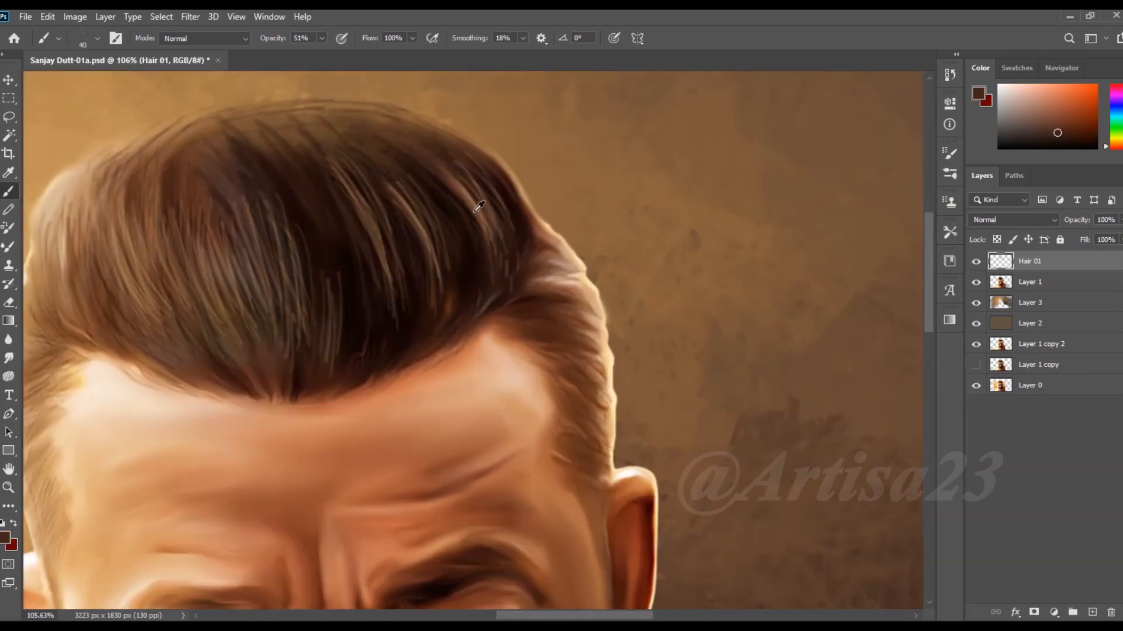
Paint sampled reddish-brown and dark brown strands along the front hairline and the shaded-side temple.
alt+click(338, 328)
scroll(401, 376, up, 2)
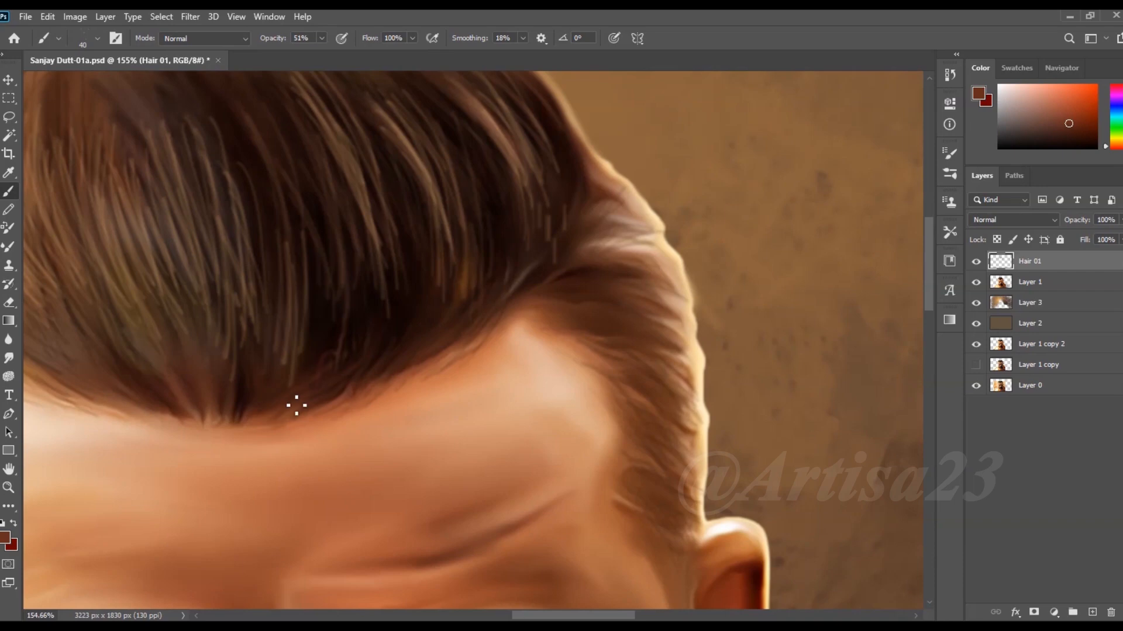
alt+click(550, 283)
scroll(578, 270, down, 2)
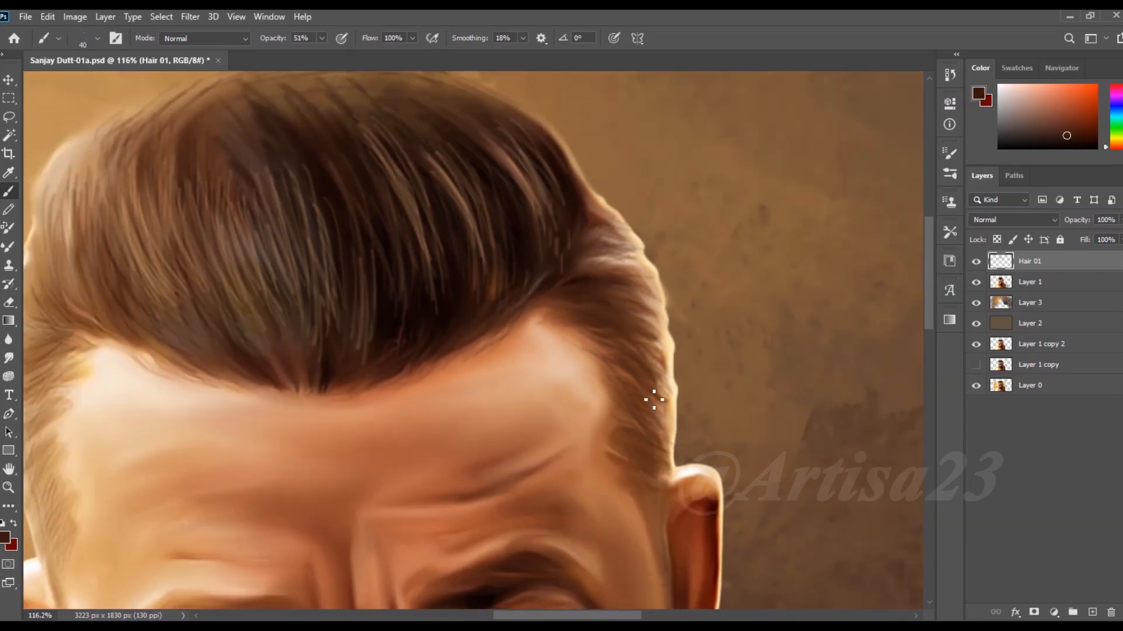
scroll(634, 471, down, 5)
scroll(304, 373, up, 6)
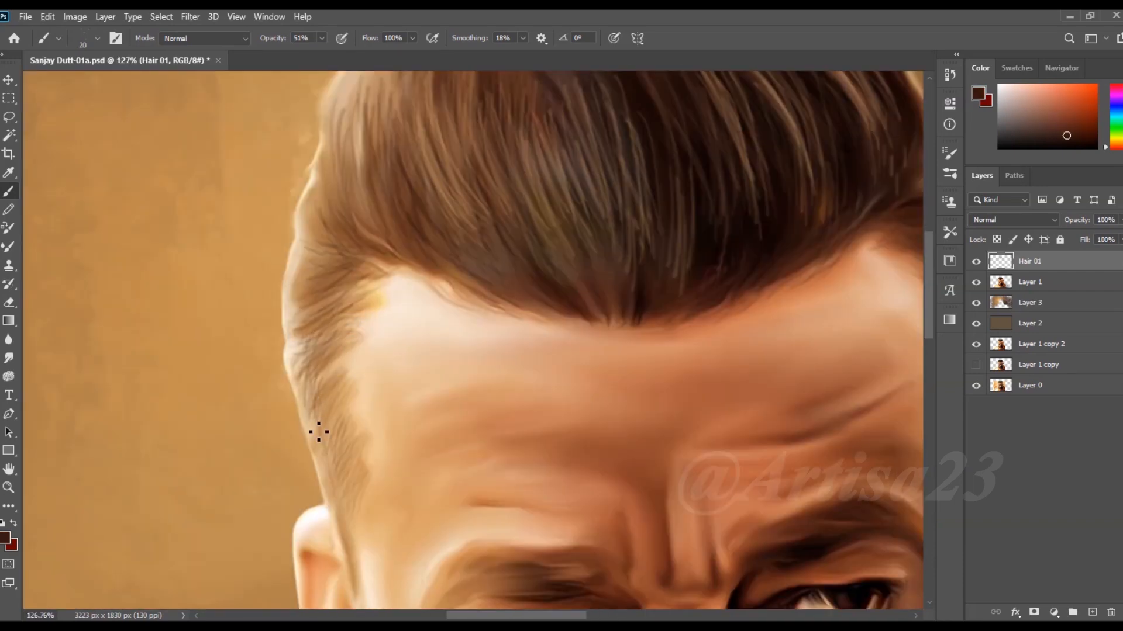
Paint fine sampled dark and cream strands over both halves of the moustache with the 20 px brush.
scroll(359, 537, down, 3)
scroll(328, 371, down, 3)
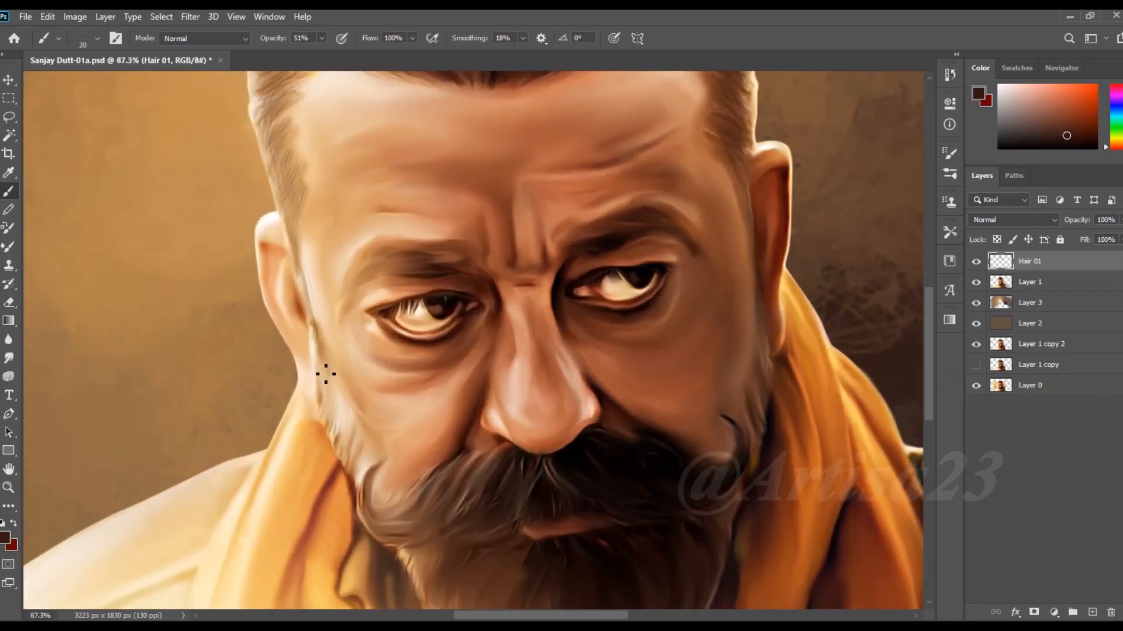
scroll(356, 477, down, 3)
scroll(657, 368, up, 3)
alt+click(656, 368)
scroll(564, 547, up, 2)
scroll(563, 550, up, 4)
alt+click(518, 559)
alt+click(678, 470)
scroll(566, 466, down, 3)
scroll(493, 363, up, 4)
scroll(494, 363, down, 4)
scroll(289, 333, up, 4)
alt+click(228, 315)
scroll(474, 319, up, 2)
drag(494, 313, 442, 386)
drag(413, 317, 346, 397)
scroll(305, 361, down, 2)
drag(591, 319, 672, 353)
drag(696, 346, 748, 355)
scroll(504, 329, down, 4)
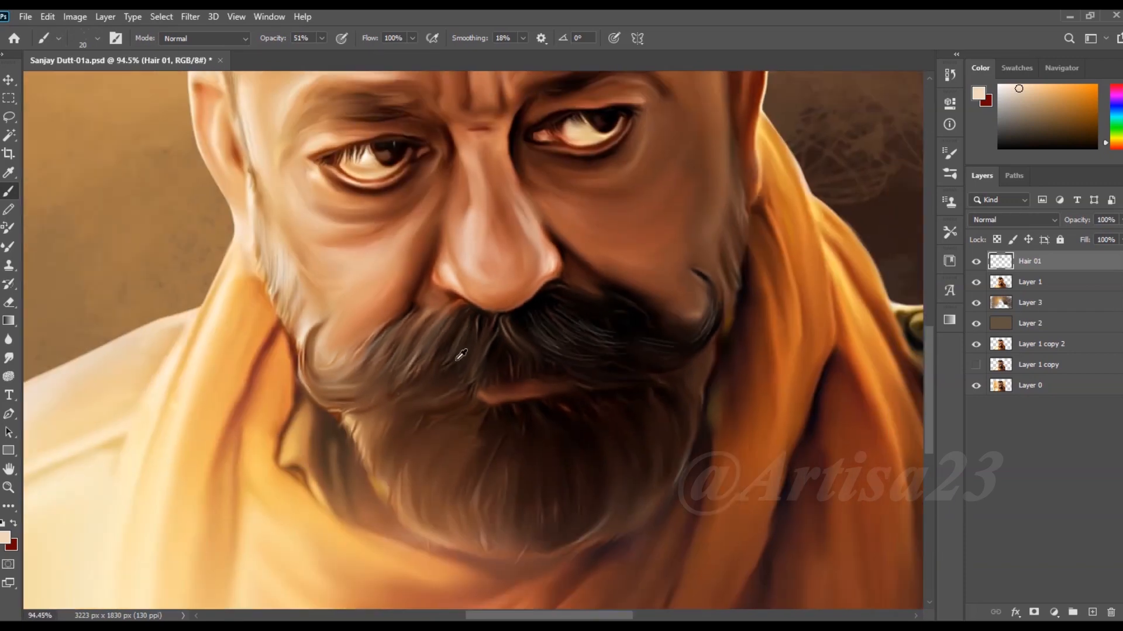
Set the foreground color to black and paint strands through the moustache with the brush at 25 to 30 px.
scroll(468, 355, up, 4)
alt+click(484, 319)
click(6, 539)
click(868, 411)
click(1010, 223)
scroll(470, 327, up, 2)
key(bracketright)
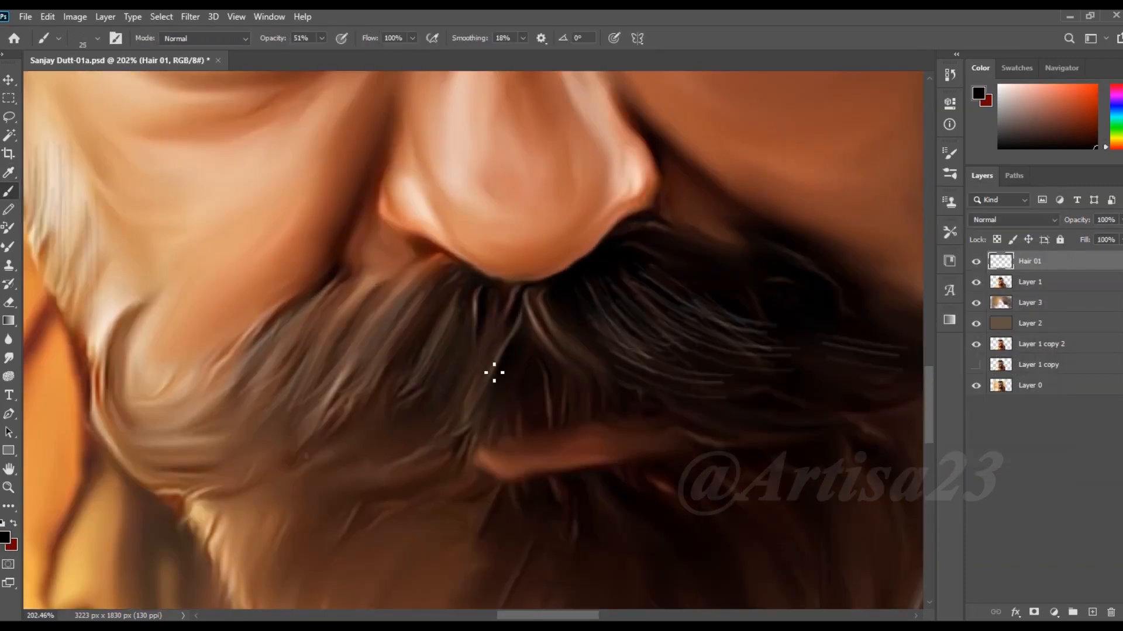
scroll(218, 409, down, 2)
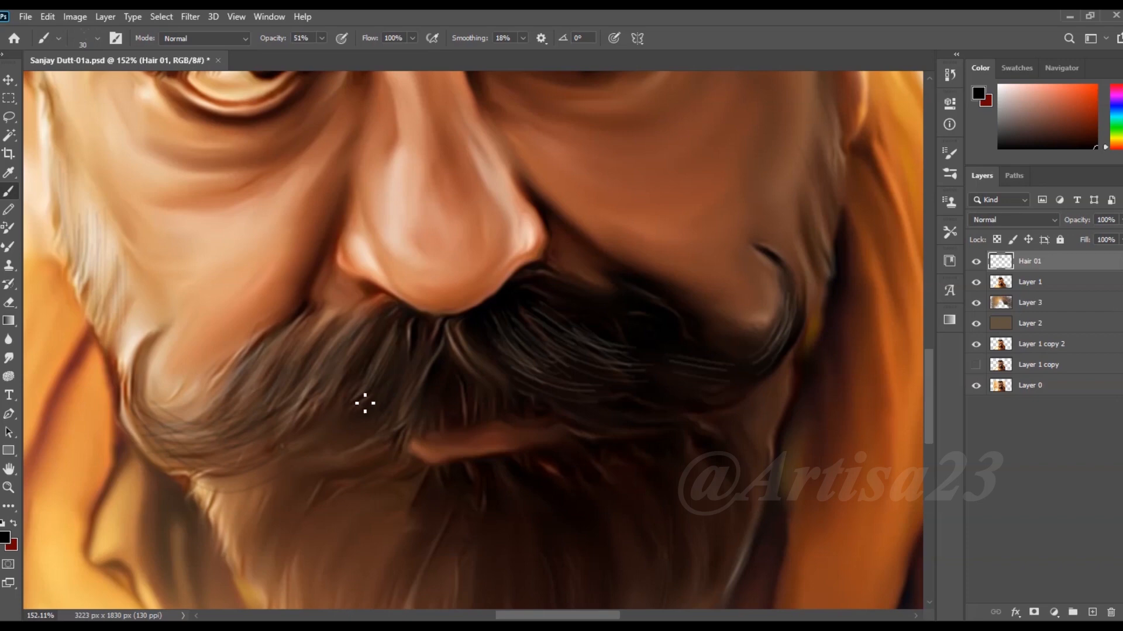
Paint black strands beside the shaded-side cheek and at the lit-side moustache tip, varying the brush between 15 and 40 px.
key(bracketleft)
key(bracketleft)
key(bracketleft)
scroll(713, 326, up, 1)
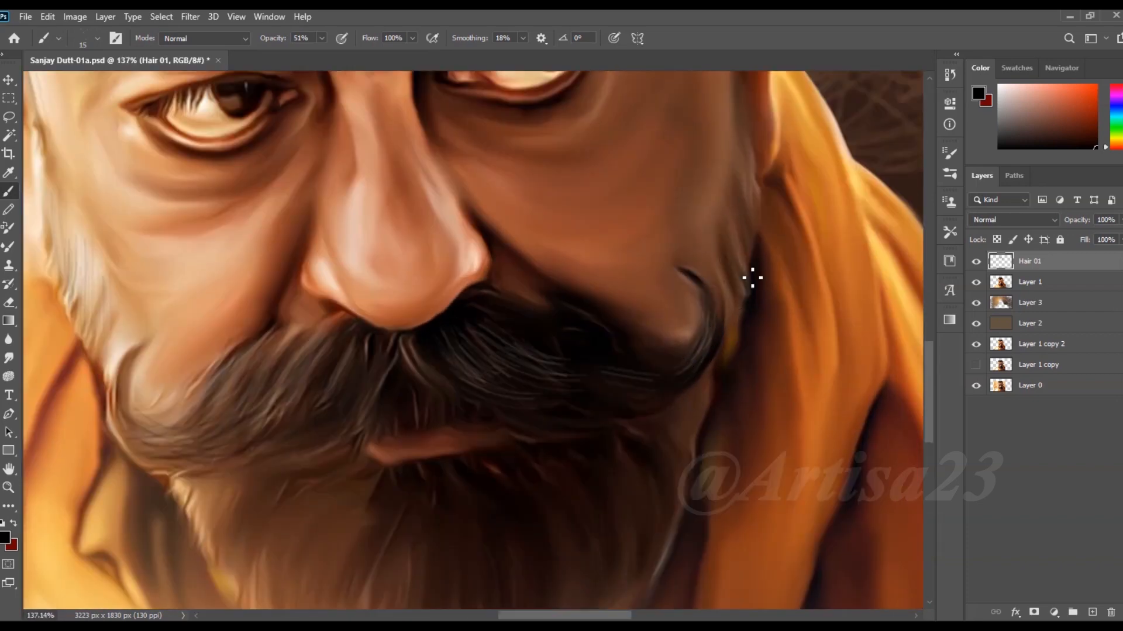
key(bracketright)
key(bracketright)
scroll(742, 241, down, 1)
scroll(731, 135, down, 3)
scroll(359, 345, up, 6)
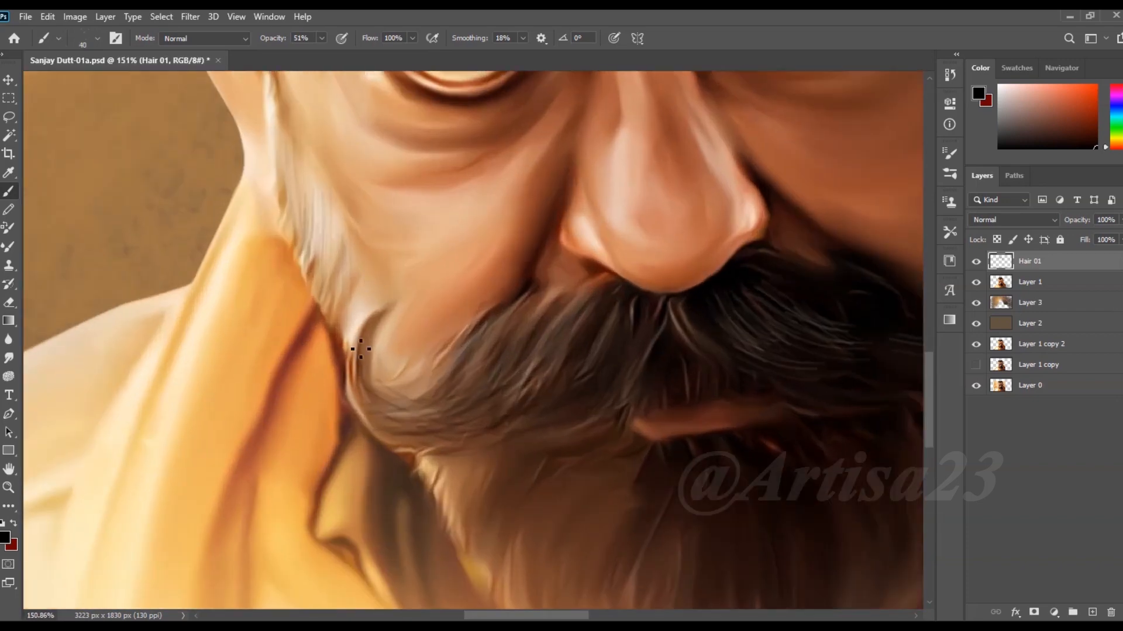
scroll(363, 348, down, 1)
drag(371, 354, 399, 304)
scroll(332, 228, down, 3)
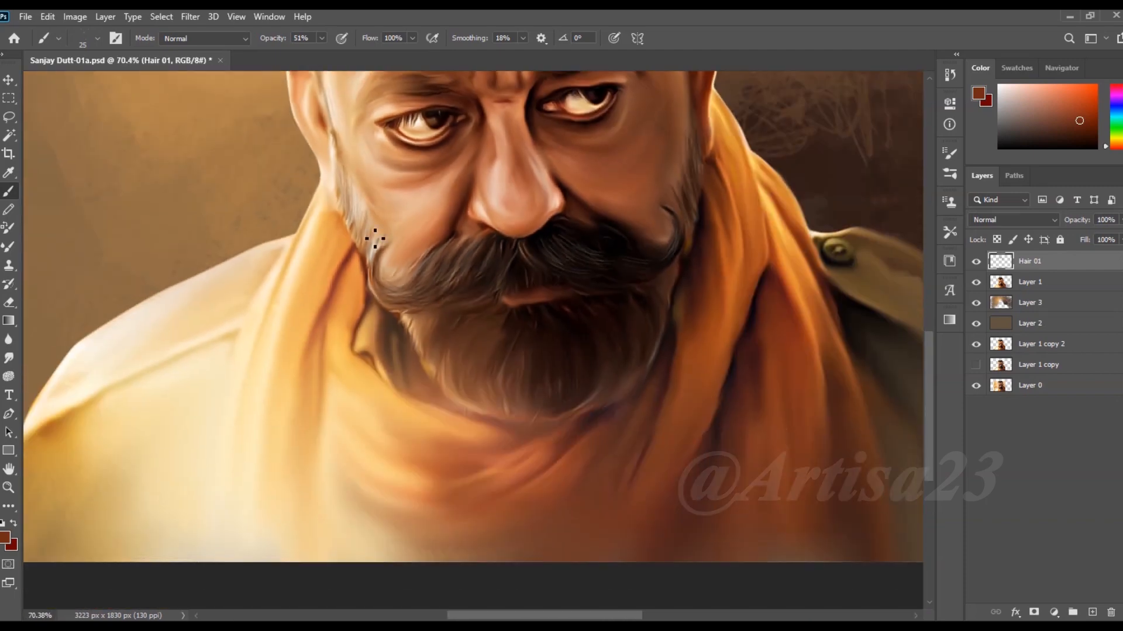
Sample hair tones around the moustache and beard, ending on a dark brown, and set the brush opacity to 77%.
scroll(371, 182, down, 1)
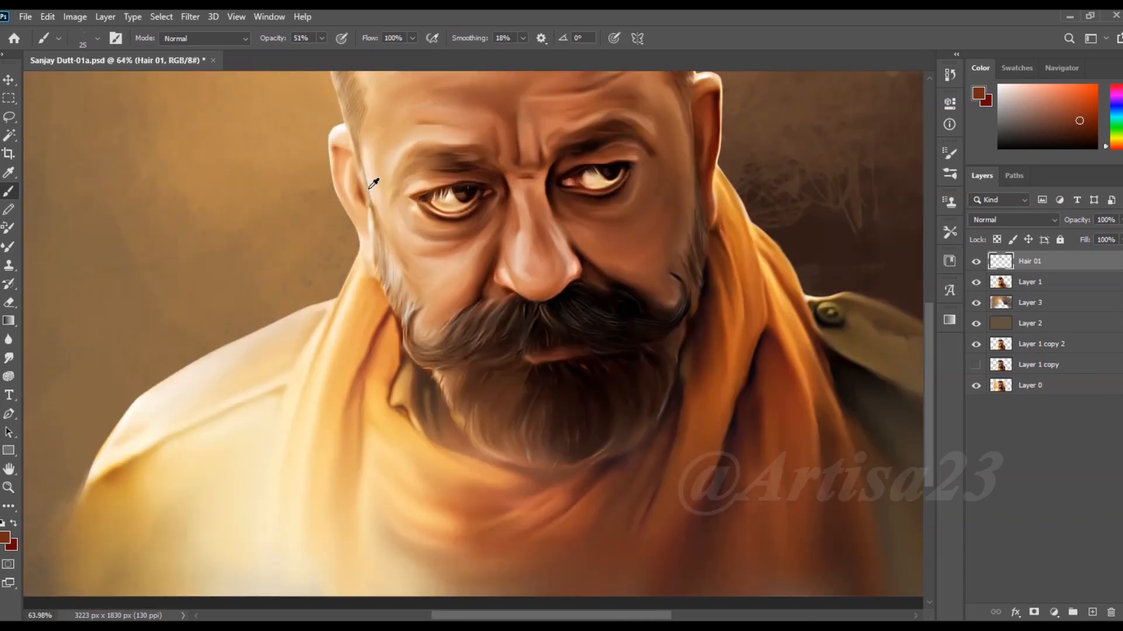
scroll(416, 296, up, 6)
alt+click(589, 377)
alt+click(668, 307)
alt+click(667, 316)
scroll(496, 367, down, 3)
alt+click(585, 457)
click(321, 38)
drag(322, 54, 338, 54)
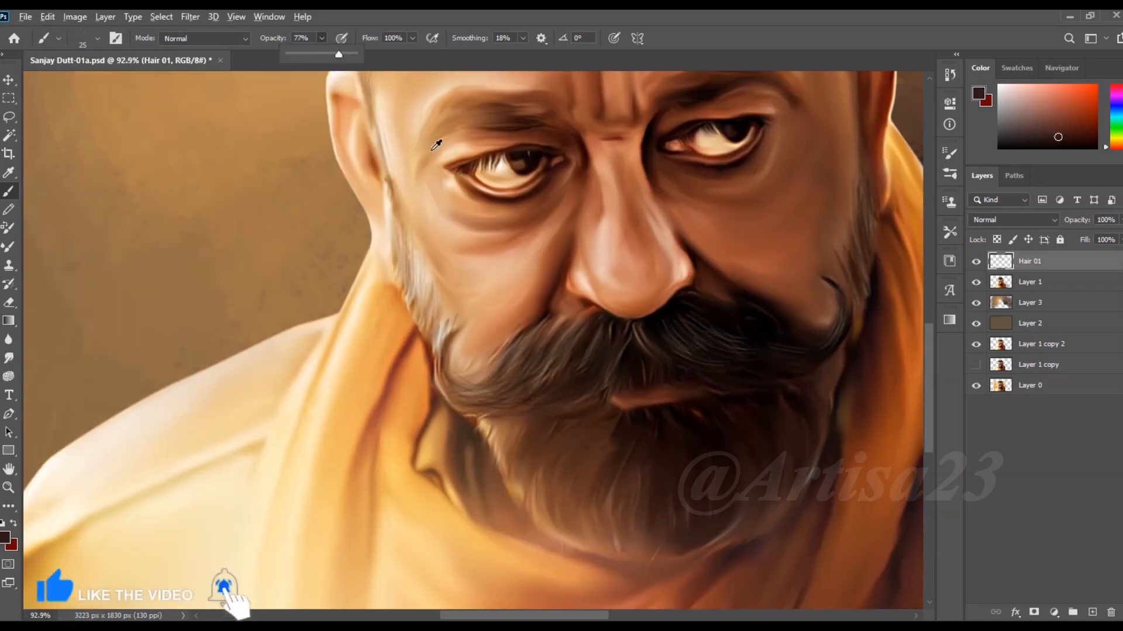
Paint dark brown strands through the beard and sampled tan strands along its lower outline, reducing the brush to 20 px.
scroll(432, 150, down, 3)
scroll(579, 364, up, 4)
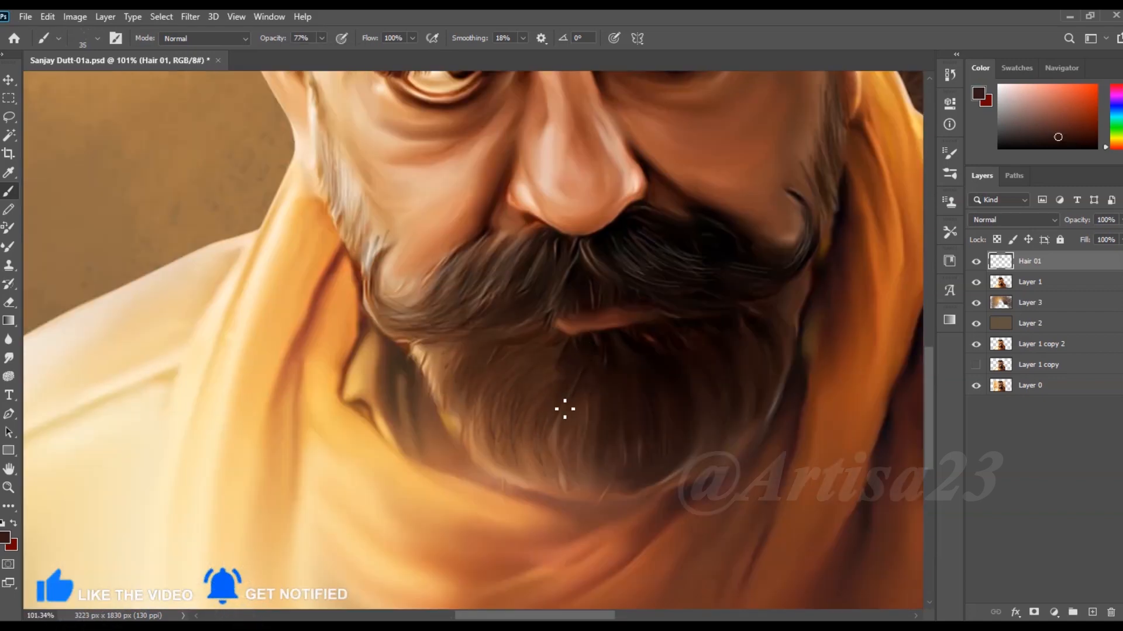
drag(747, 346, 774, 334)
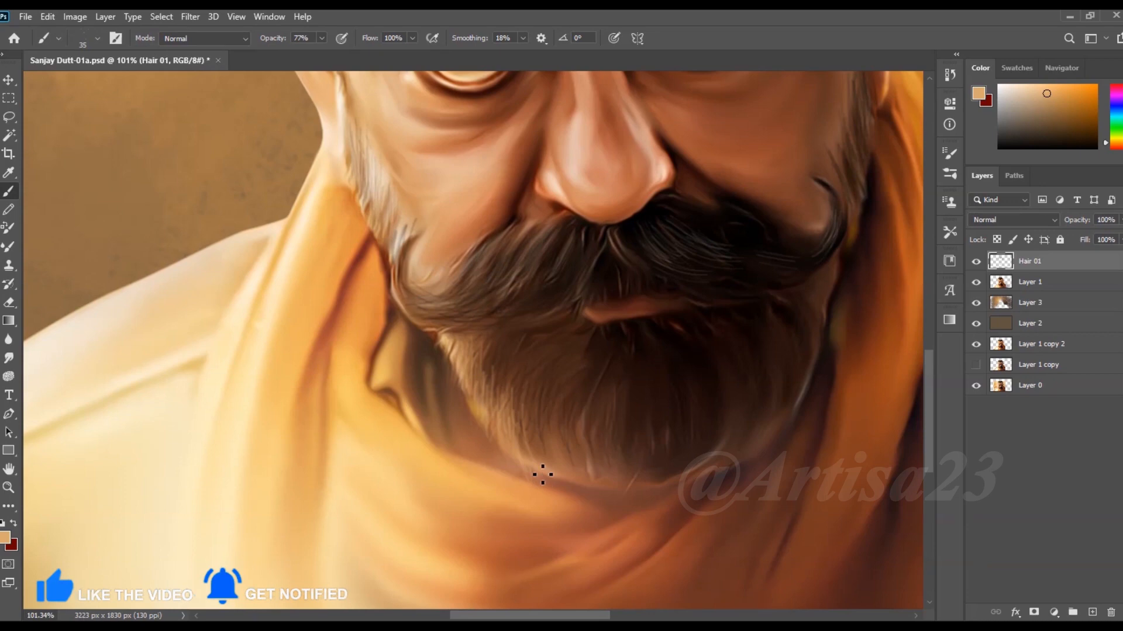
drag(644, 484, 697, 470)
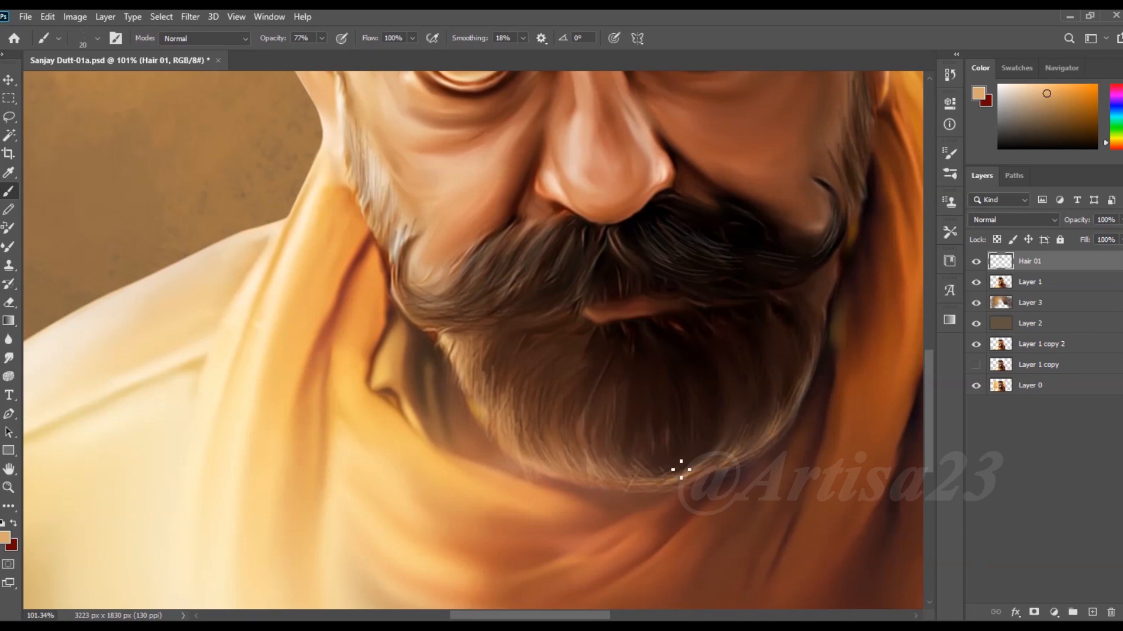
Paint sampled cream strands along the lit-side sideburn, through the moustache and onto the shaded-side beard edge.
scroll(442, 342, up, 3)
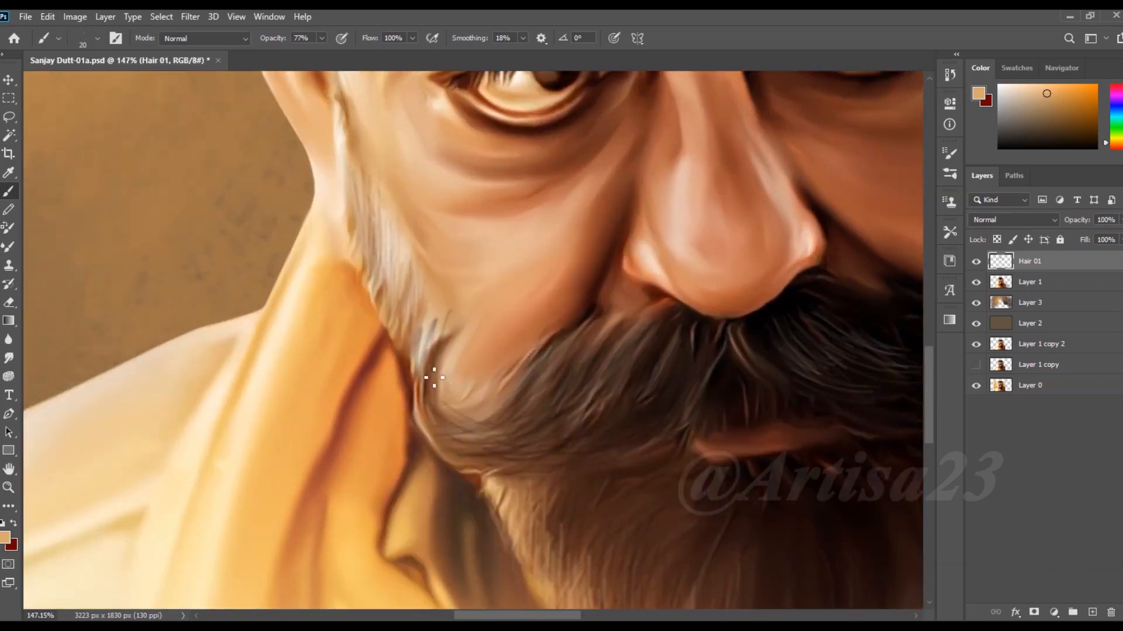
alt+click(447, 442)
scroll(442, 342, down, 2)
alt+click(388, 188)
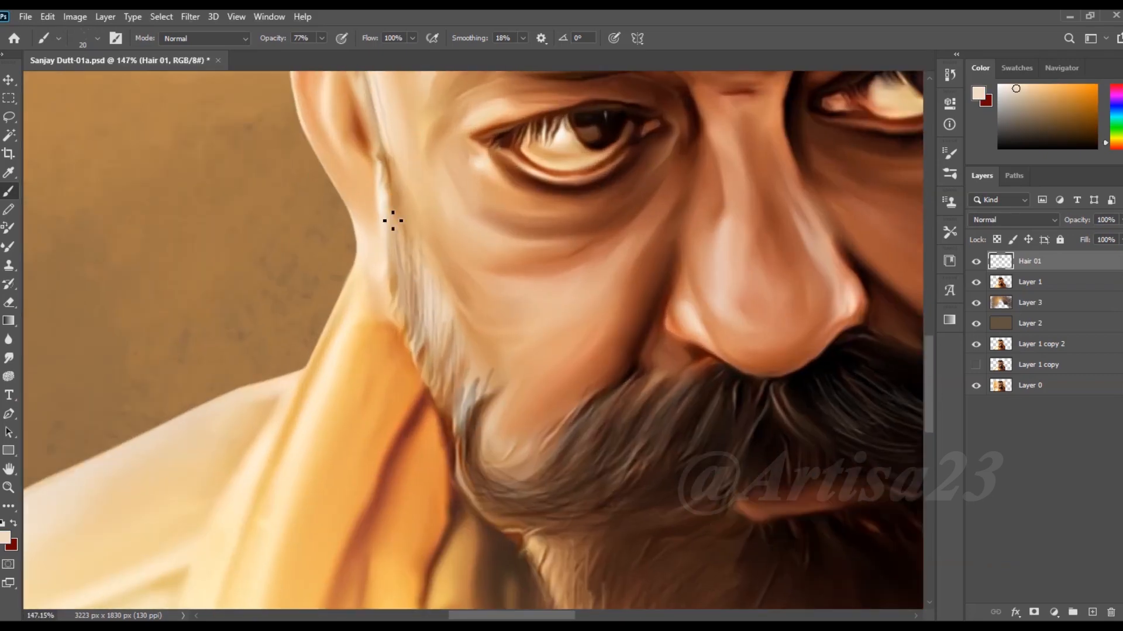
scroll(569, 428, down, 2)
drag(631, 461, 579, 453)
mouse_move(660, 393)
mouse_down()
mouse_move(724, 426)
mouse_move(789, 330)
mouse_up()
scroll(744, 403, down, 2)
scroll(672, 363, up, 3)
drag(747, 421, 731, 434)
scroll(786, 366, up, 1)
scroll(338, 521, down, 1)
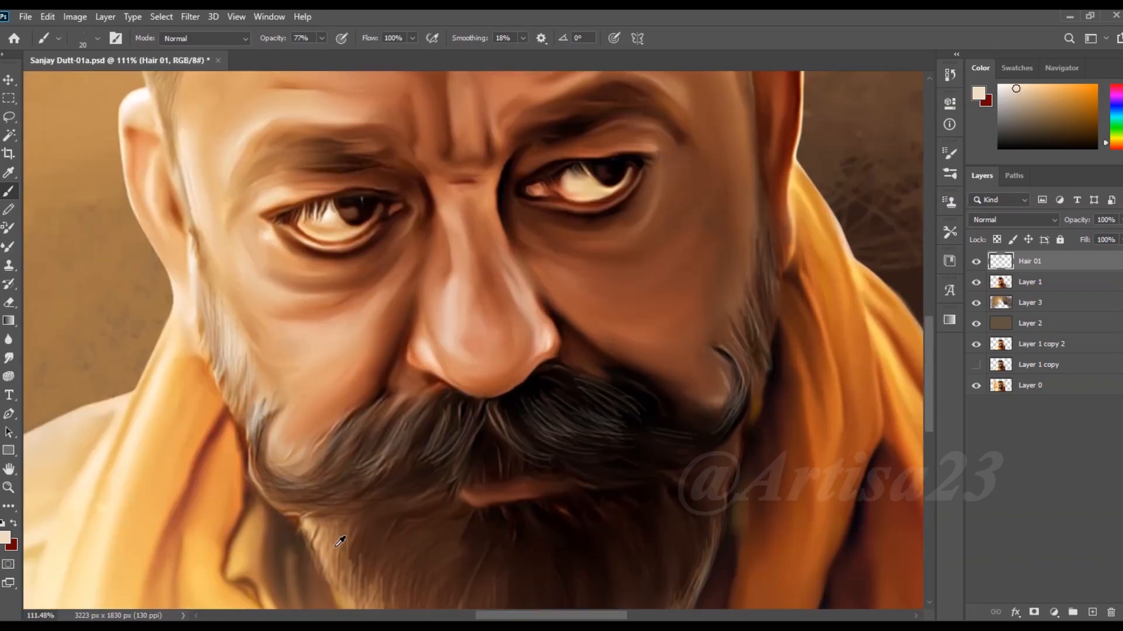
Paint sampled tan strands down the shaded-side sideburn with the 20 px brush.
scroll(339, 526, down, 2)
drag(340, 554, 406, 499)
alt+click(406, 499)
drag(746, 338, 663, 381)
scroll(663, 381, up, 1)
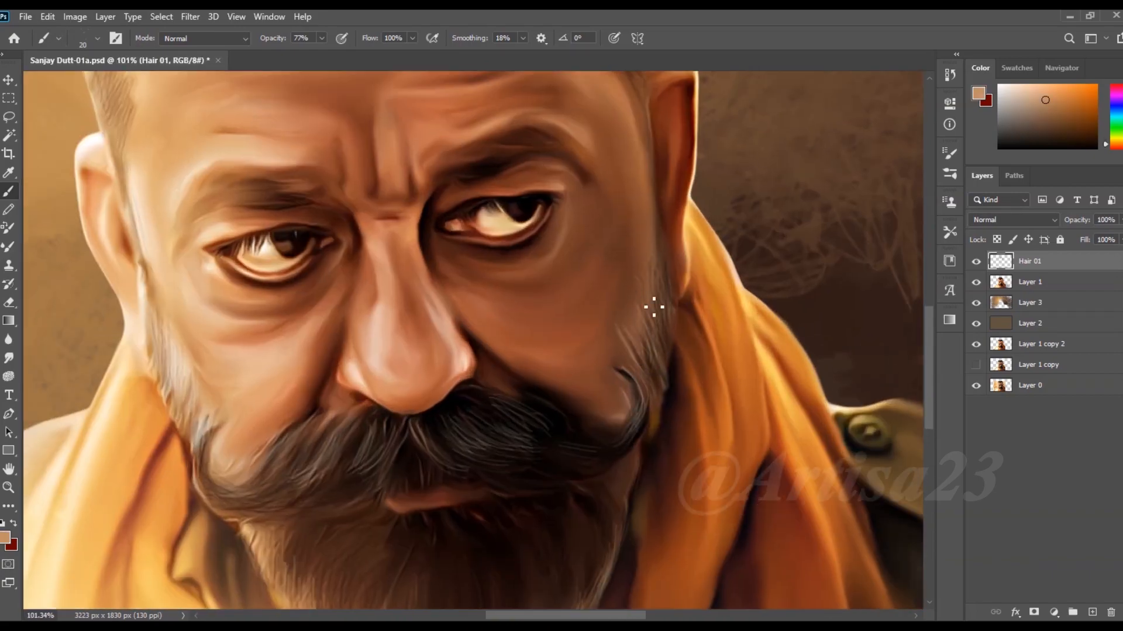
Paint sampled light cream strands near the lit-side moustache corner and above the shaded-side moustache curl.
scroll(624, 419, up, 2)
alt+click(335, 458)
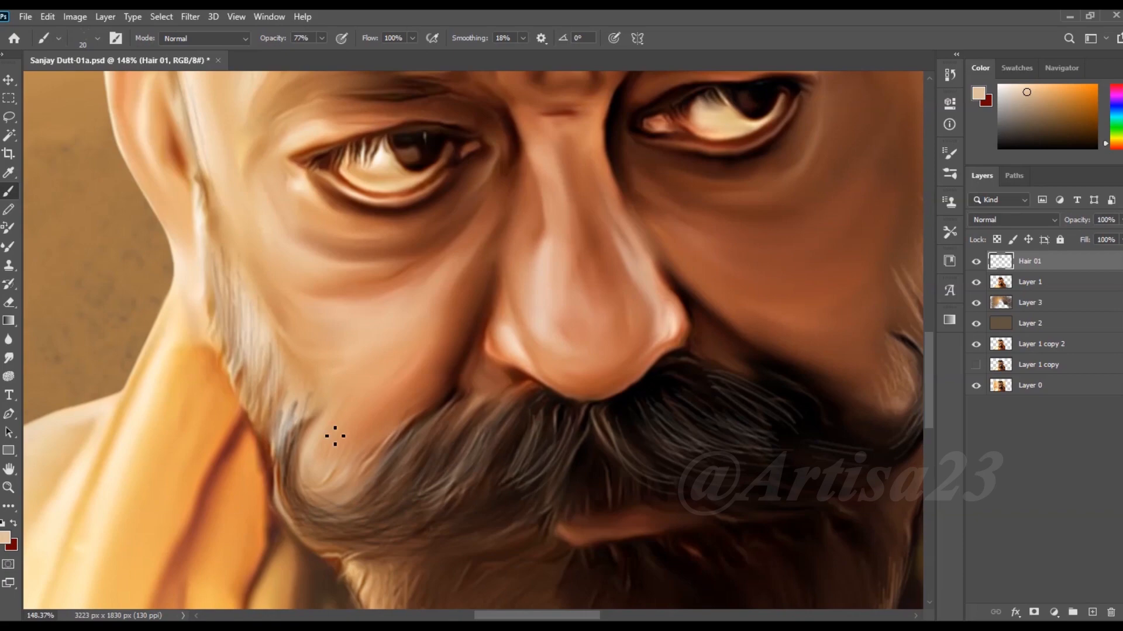
scroll(301, 371, down, 2)
scroll(611, 365, up, 2)
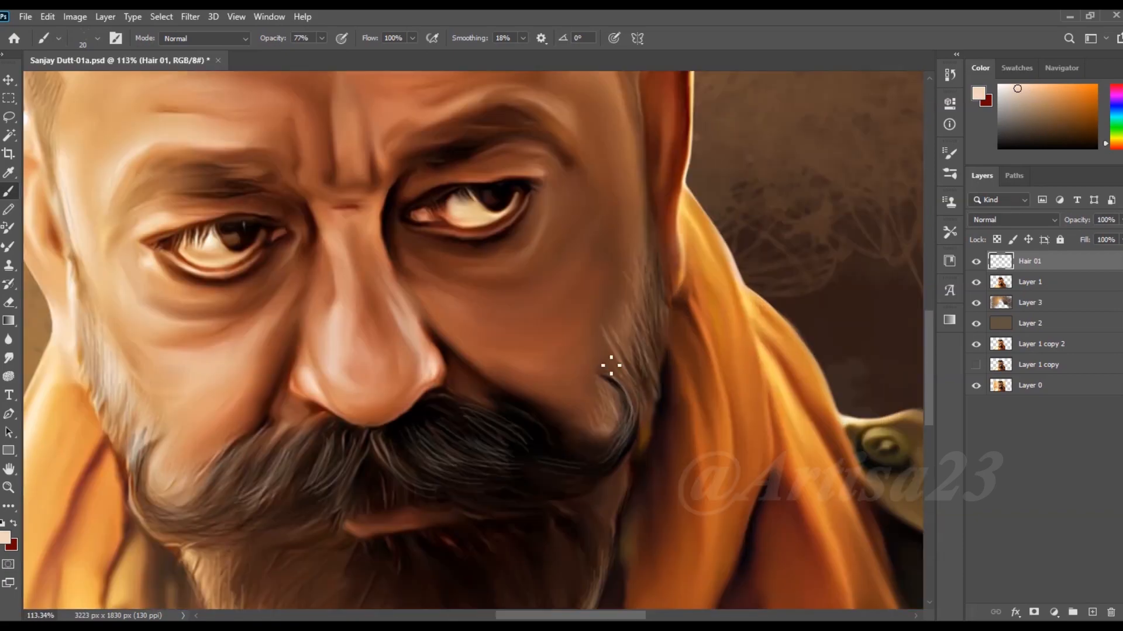
scroll(656, 328, up, 1)
scroll(655, 363, down, 1)
Paint sampled black strands in the shaded-side sideburn and sampled tan strands across the lower beard.
alt+click(654, 403)
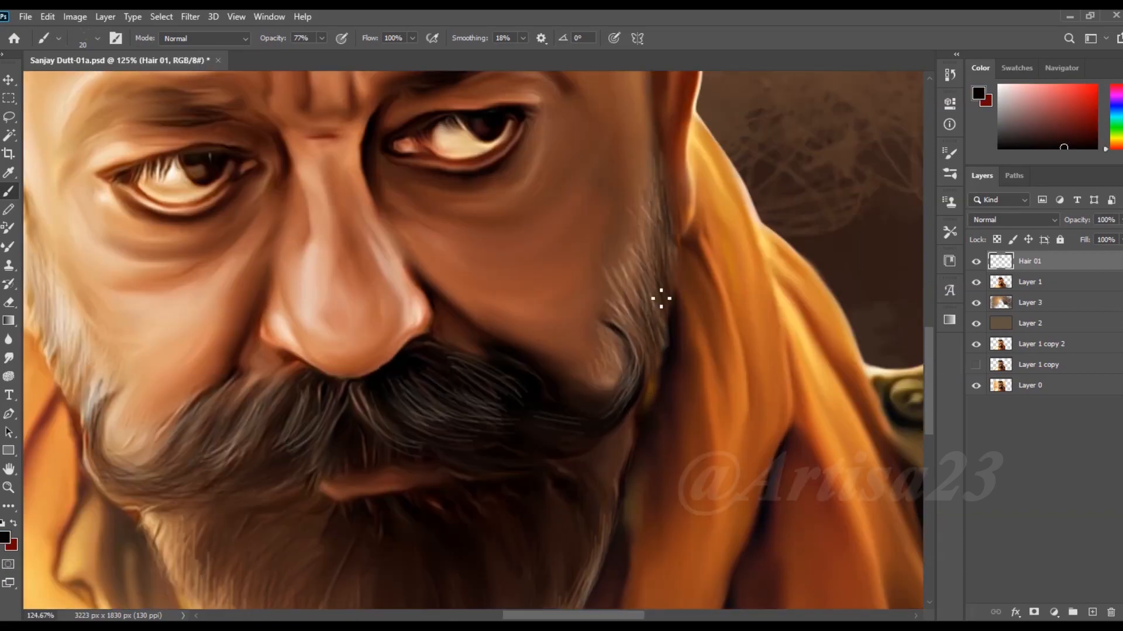
scroll(661, 299, down, 3)
scroll(548, 515, up, 2)
alt+click(548, 515)
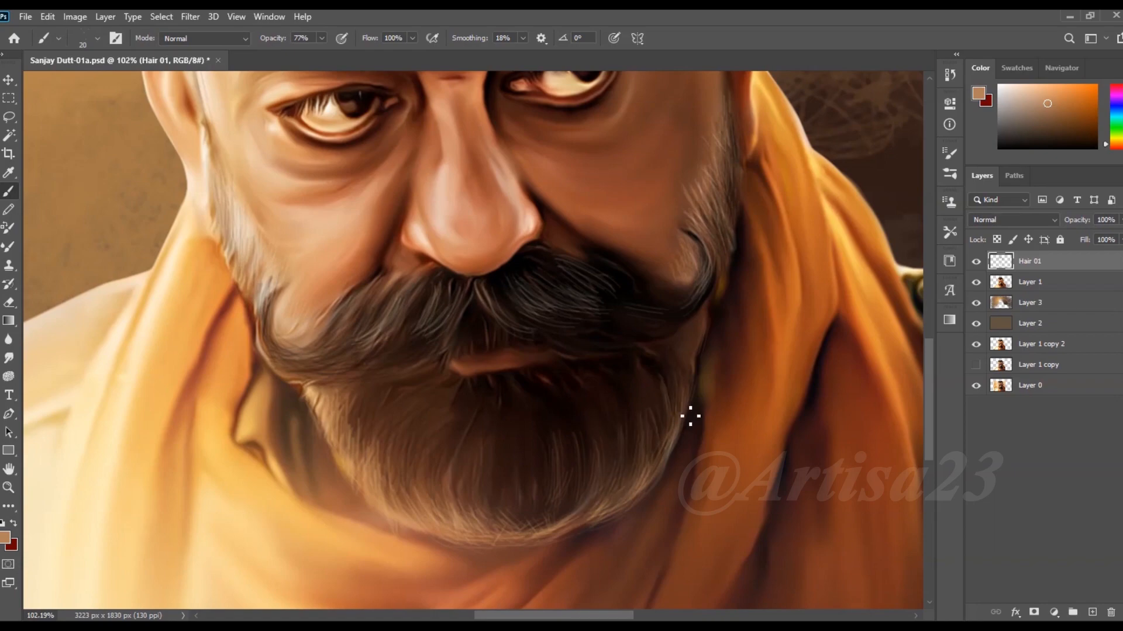
scroll(453, 408, down, 3)
Paint sampled light tan strands along the shaded-side hair outline and the upper edge of the hair.
scroll(577, 251, up, 3)
alt+click(577, 251)
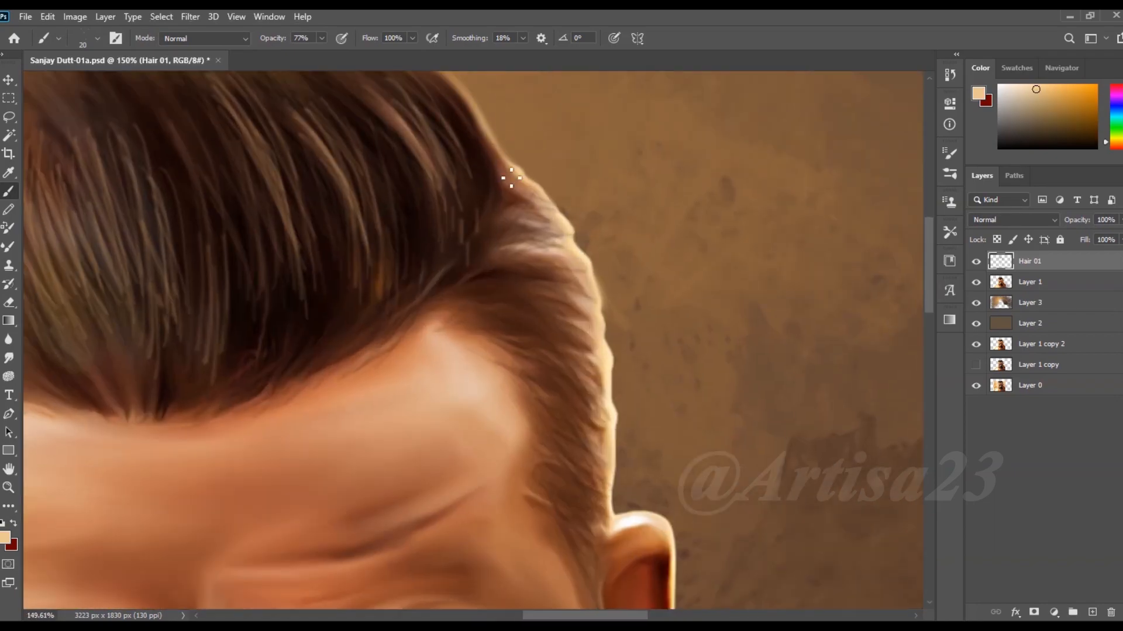
scroll(511, 177, down, 1)
scroll(300, 188, down, 1)
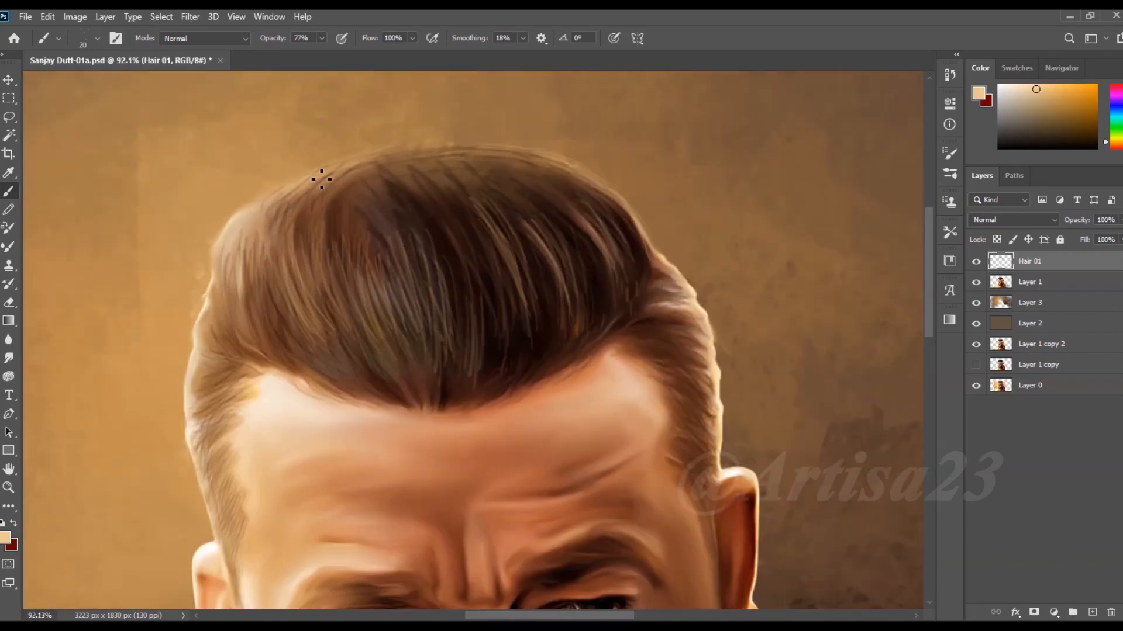
scroll(502, 153, down, 3)
scroll(505, 183, up, 2)
scroll(505, 182, down, 2)
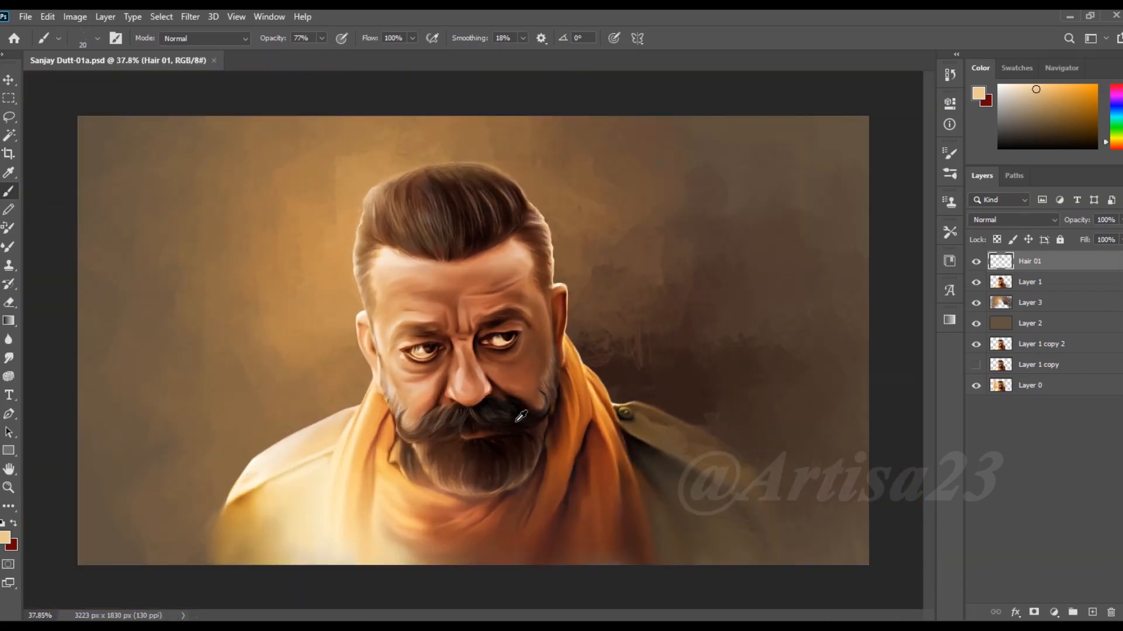
Paint fine sampled black hair strands into both eyebrows with the 20 px brush.
scroll(505, 182, up, 2)
alt+click(506, 182)
scroll(501, 234, up, 3)
scroll(391, 300, down, 3)
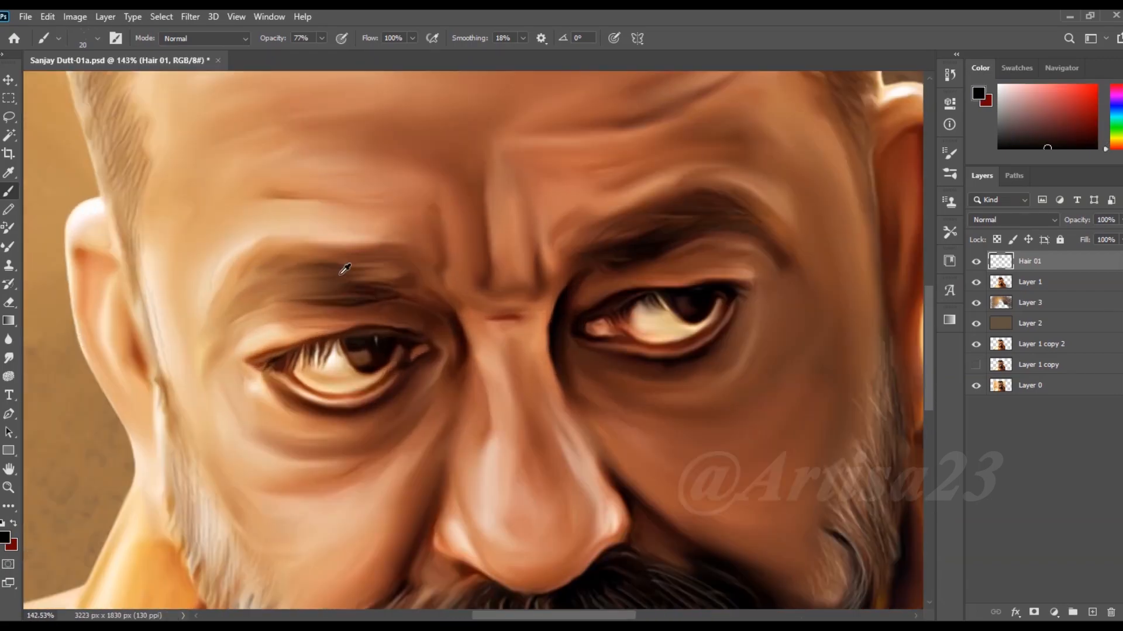
scroll(343, 268, up, 3)
scroll(319, 258, down, 6)
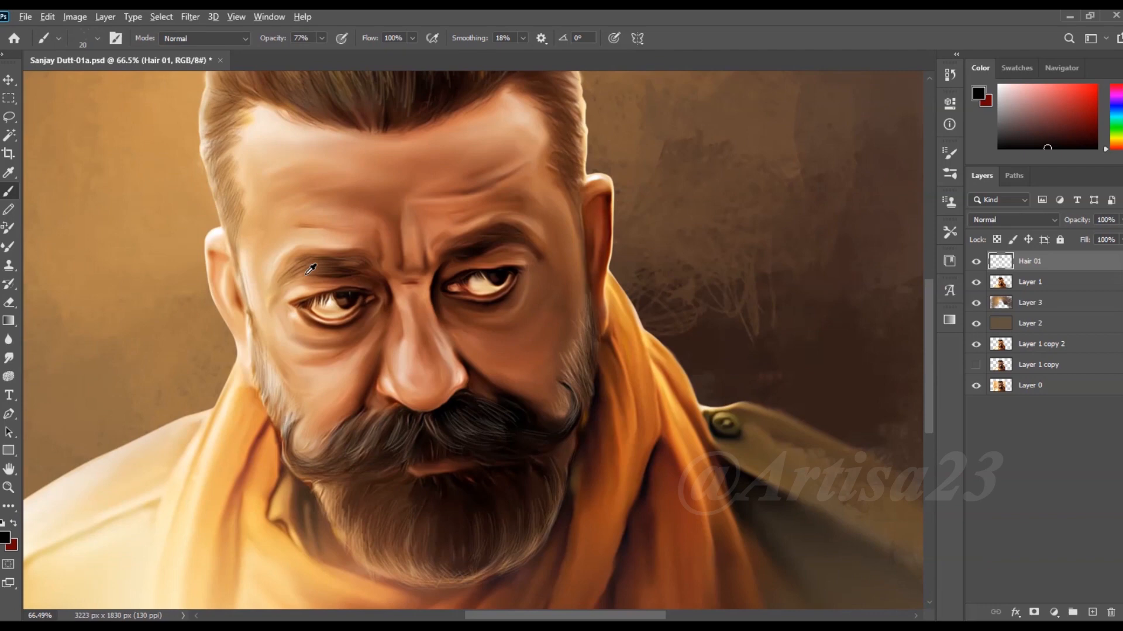
scroll(646, 376, up, 1)
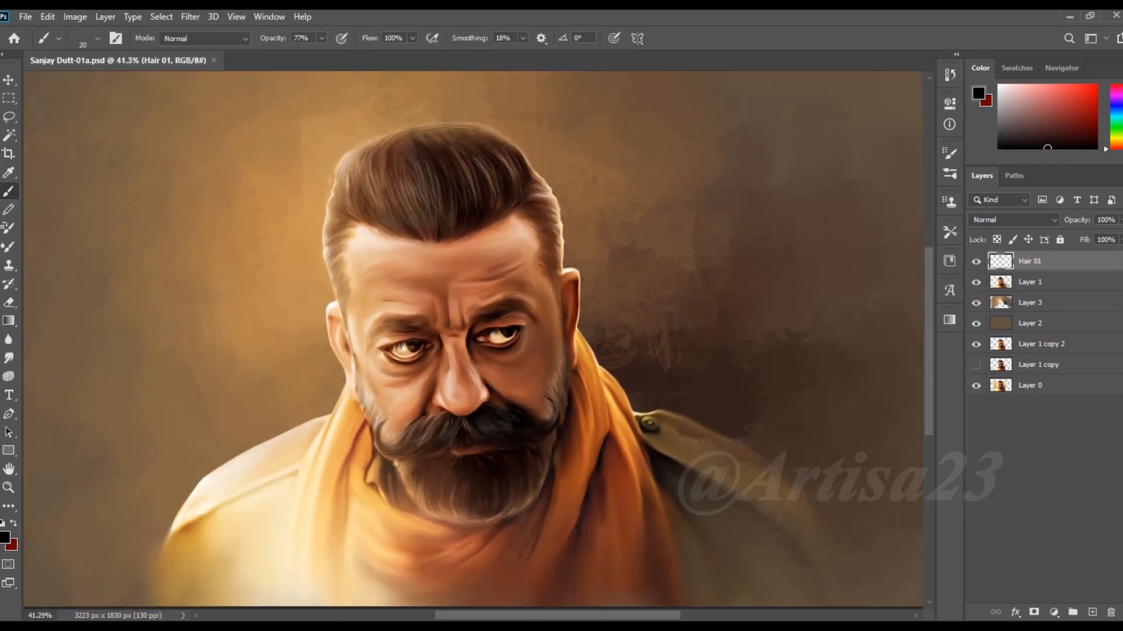
Add a new layer named Color 01 above the hair layer and load the portrait's shape as a selection.
click(1091, 612)
text(Color 01)
key(Return)
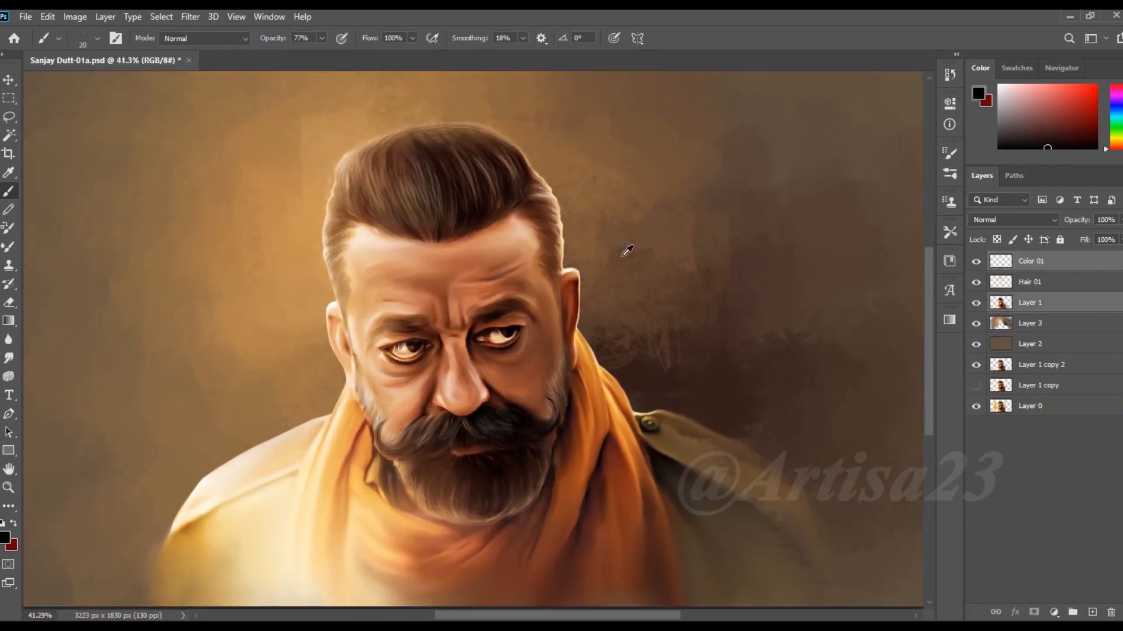
scroll(887, 298, down, 1)
key(ctrl+shift+d)
Choose the Soft Round brush, lower its opacity and set the foreground color to dark red.
key(F5)
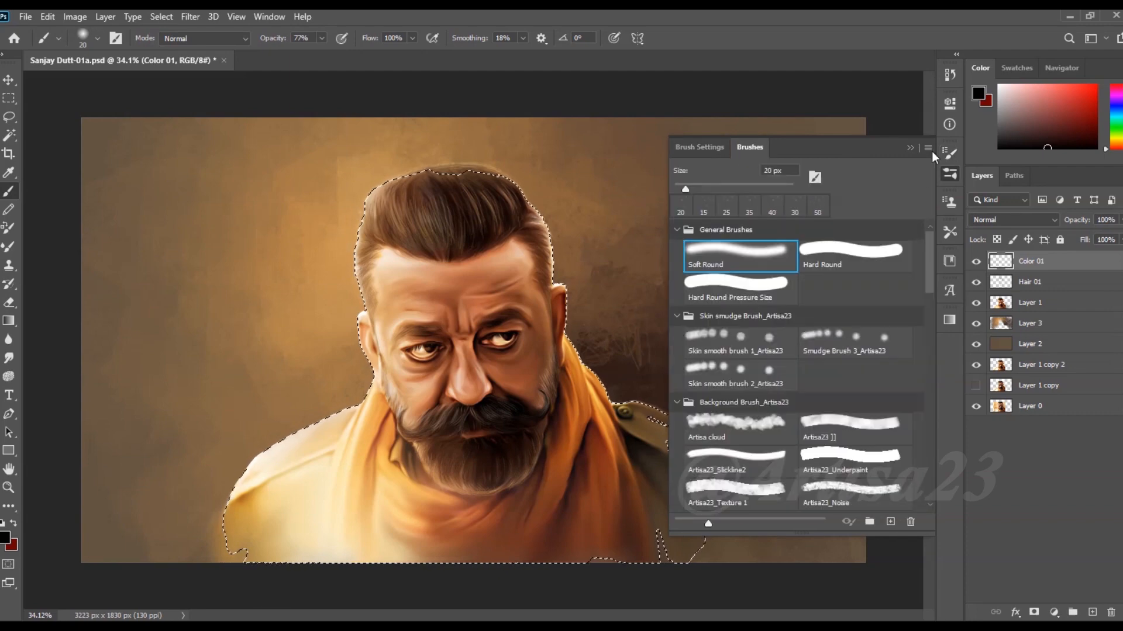
click(949, 296)
click(321, 38)
drag(324, 54, 283, 54)
scroll(509, 301, up, 2)
click(4, 537)
click(854, 325)
click(1010, 221)
Set the Color 01 layer's blend mode to Color and the brush to 15% opacity and 60 px.
click(1013, 220)
click(994, 508)
drag(321, 38, 320, 51)
key(bracketright)
key(bracketright)
key(bracketright)
key(bracketright)
key(bracketright)
key(bracketright)
key(bracketright)
key(bracketright)
key(bracketright)
key(bracketright)
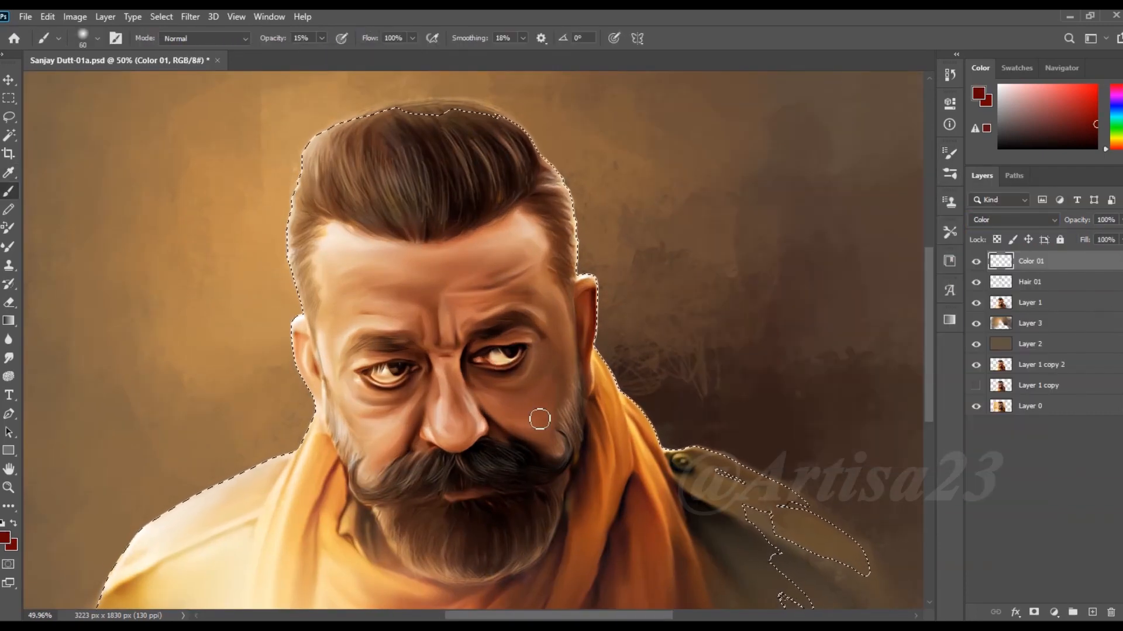
Paint a soft dark red tint over the cheeks, nose and ear, enlarging the brush to 125 px.
drag(547, 409, 351, 433)
key(bracketleft)
key(bracketleft)
key(bracketleft)
key(bracketleft)
key(bracketright)
key(bracketright)
key(bracketright)
alt+scroll(514, 305, down, 2)
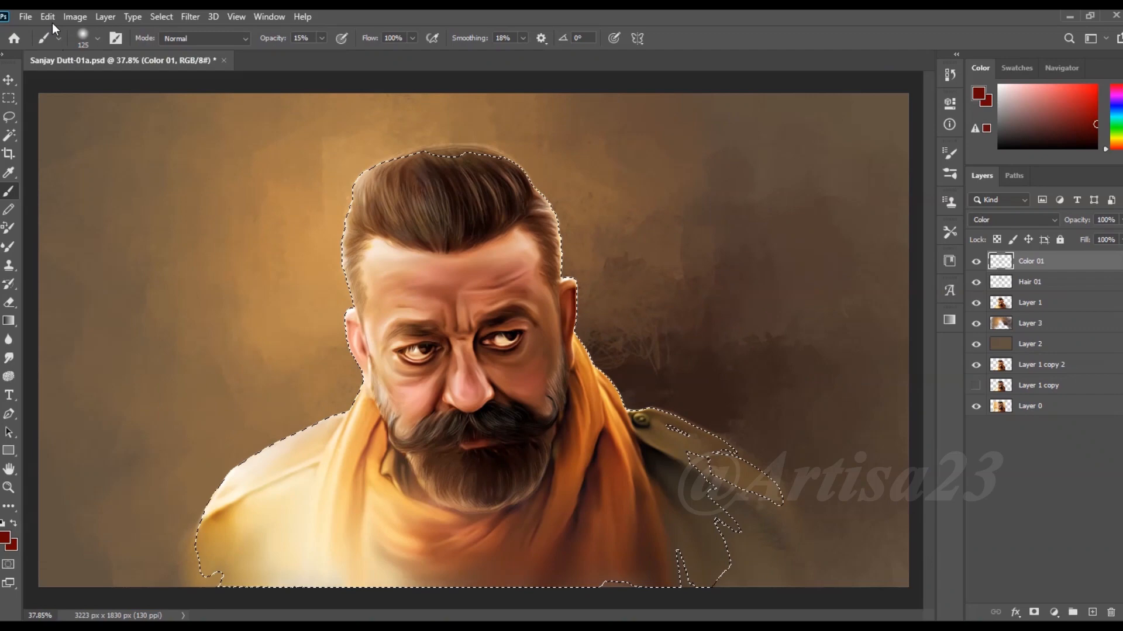
Apply Color Balance repeatedly to the Color 01 layer to strengthen the red skin tint.
click(75, 16)
click(252, 142)
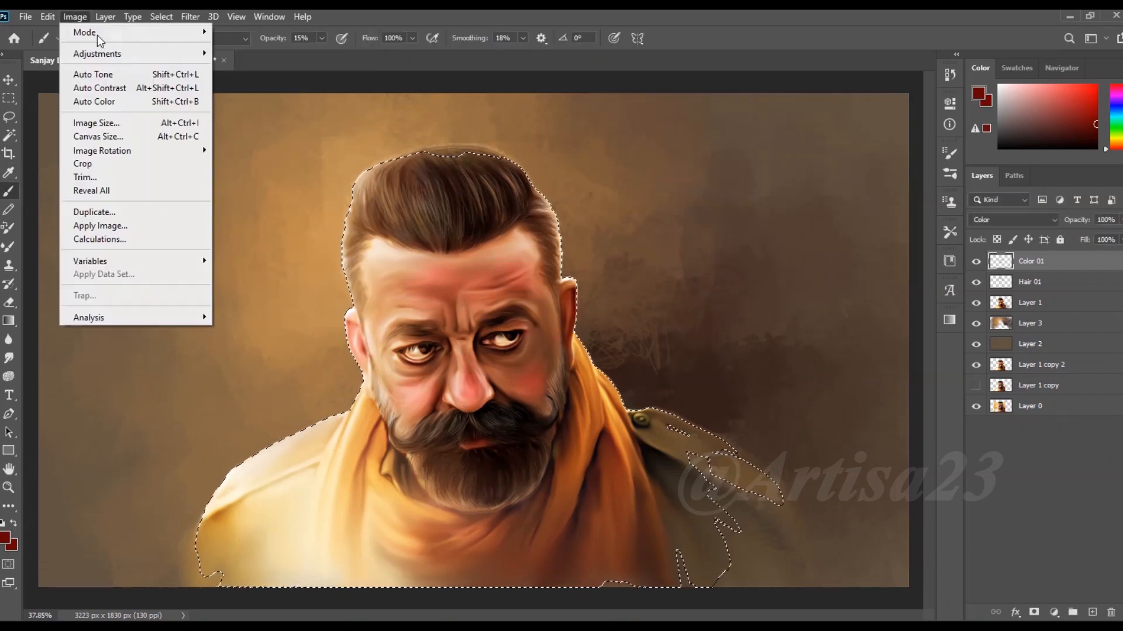
click(251, 143)
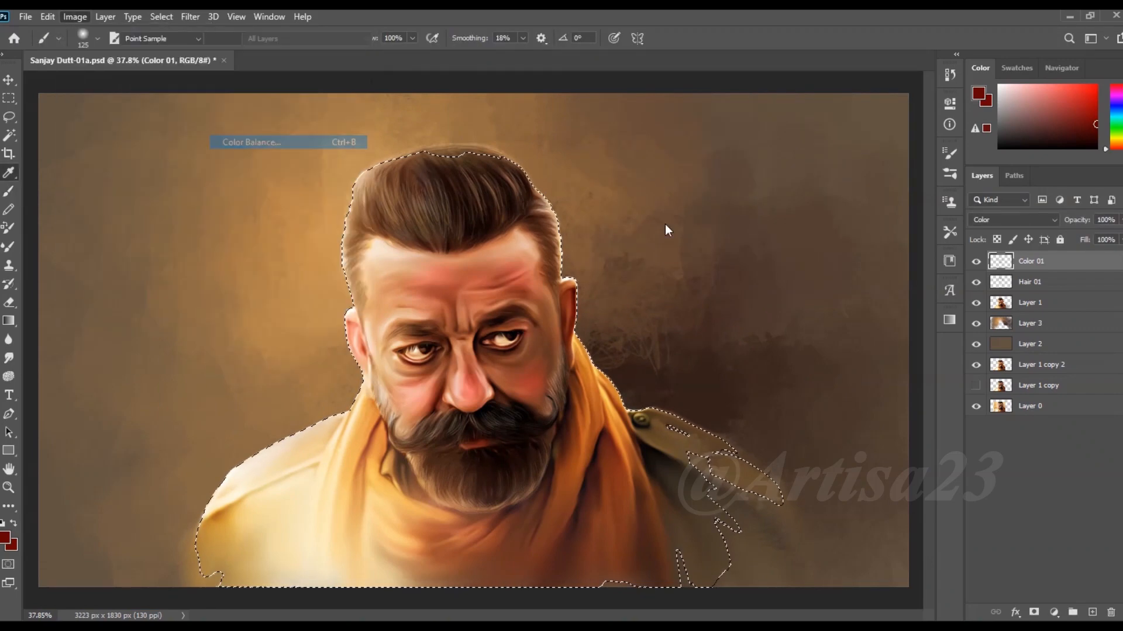
drag(784, 169, 770, 170)
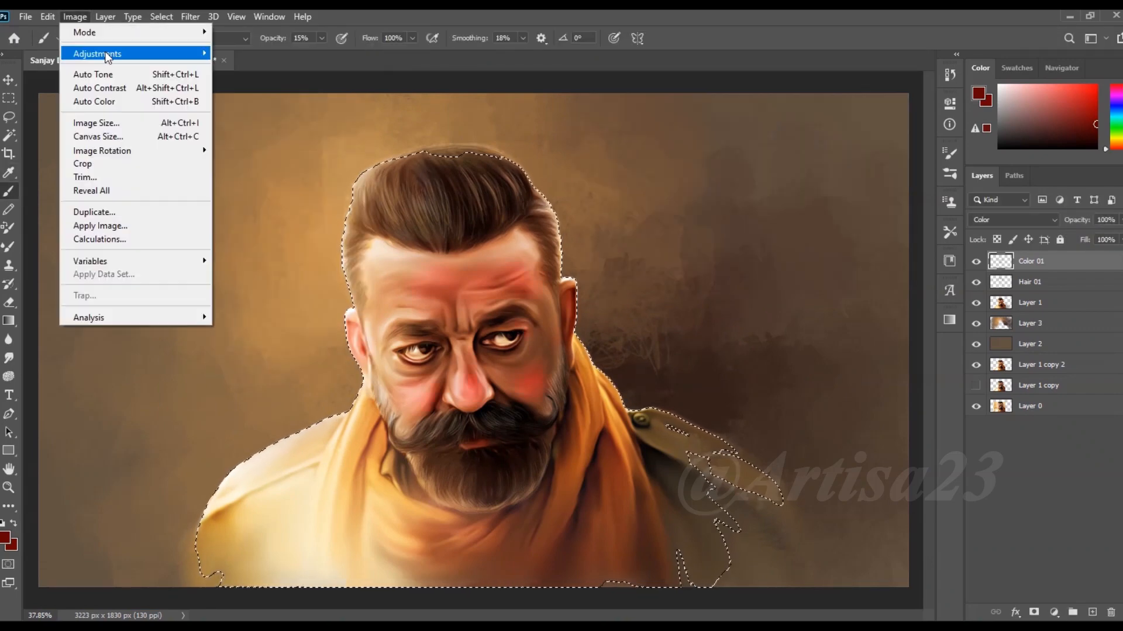
click(252, 142)
key(Return)
click(75, 16)
mouse_move(97, 53)
click(276, 142)
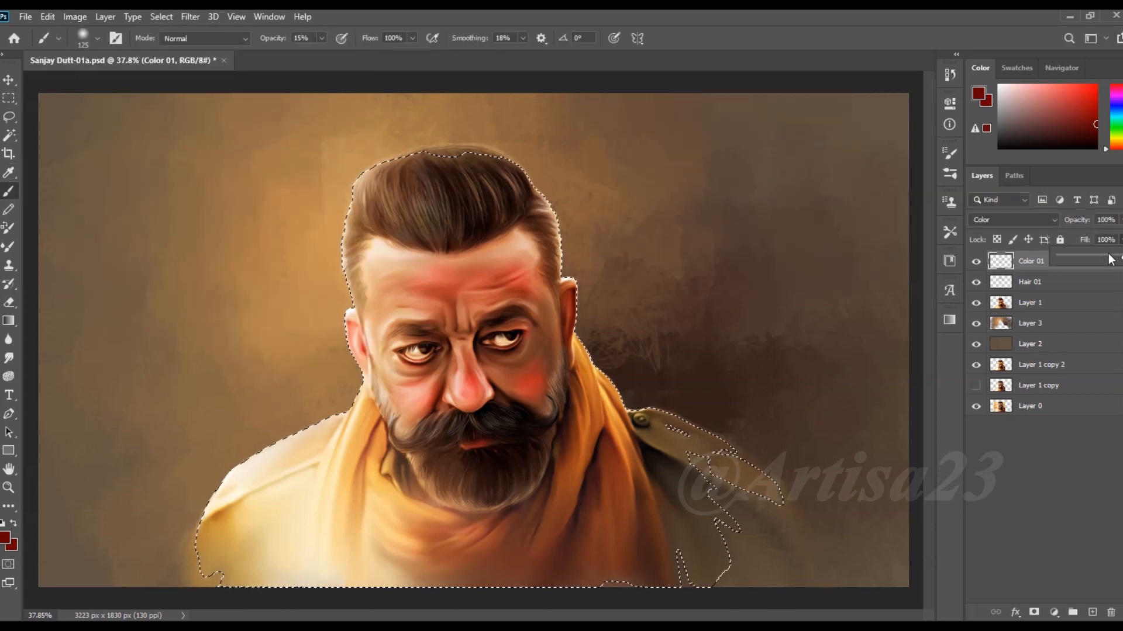
Reduce the Color 01 layer to 43% opacity and 74% fill.
drag(1119, 220, 1096, 237)
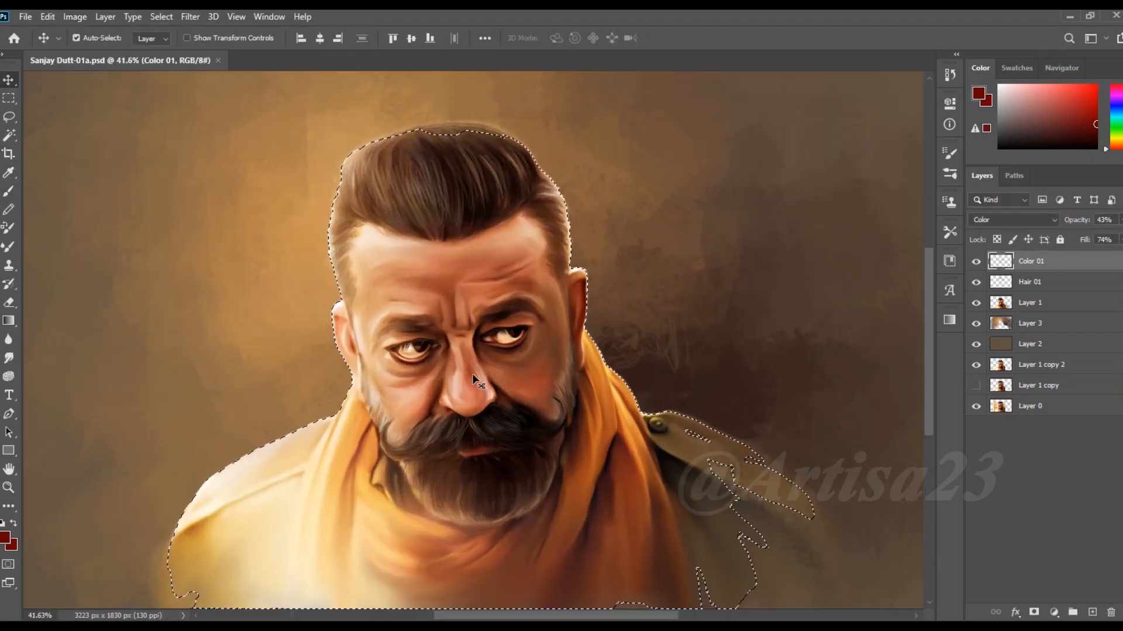
Raise the Color 01 layer to 68% opacity and set the Color 02 layer's blend mode to Color for an orange skin tint.
drag(1095, 237, 1104, 238)
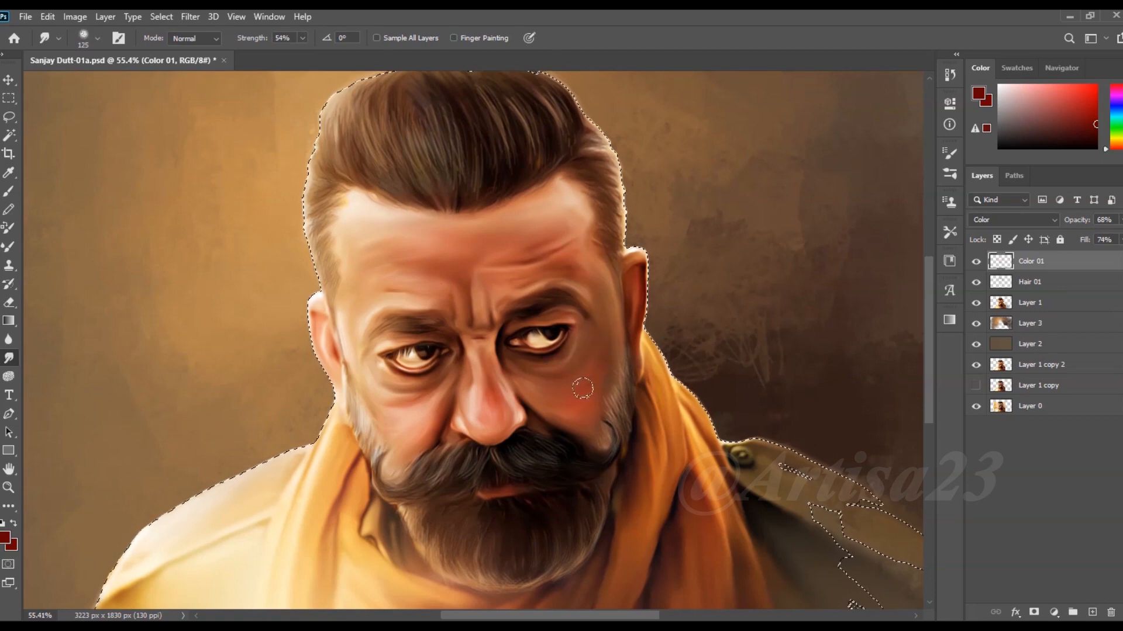
scroll(348, 215, down, 5)
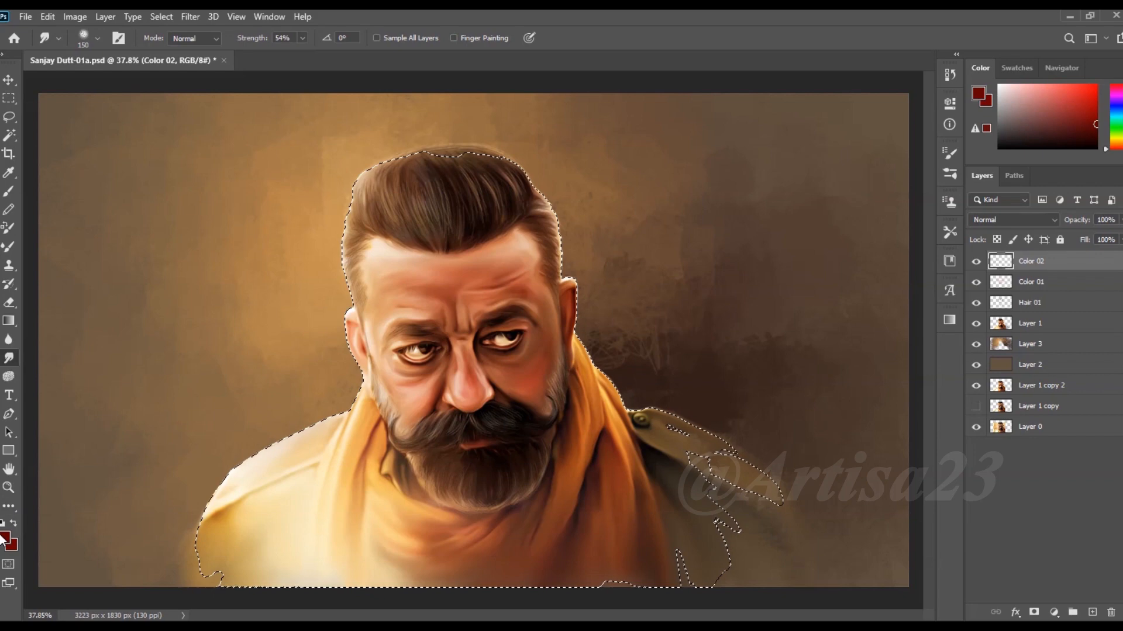
click(992, 222)
click(1013, 220)
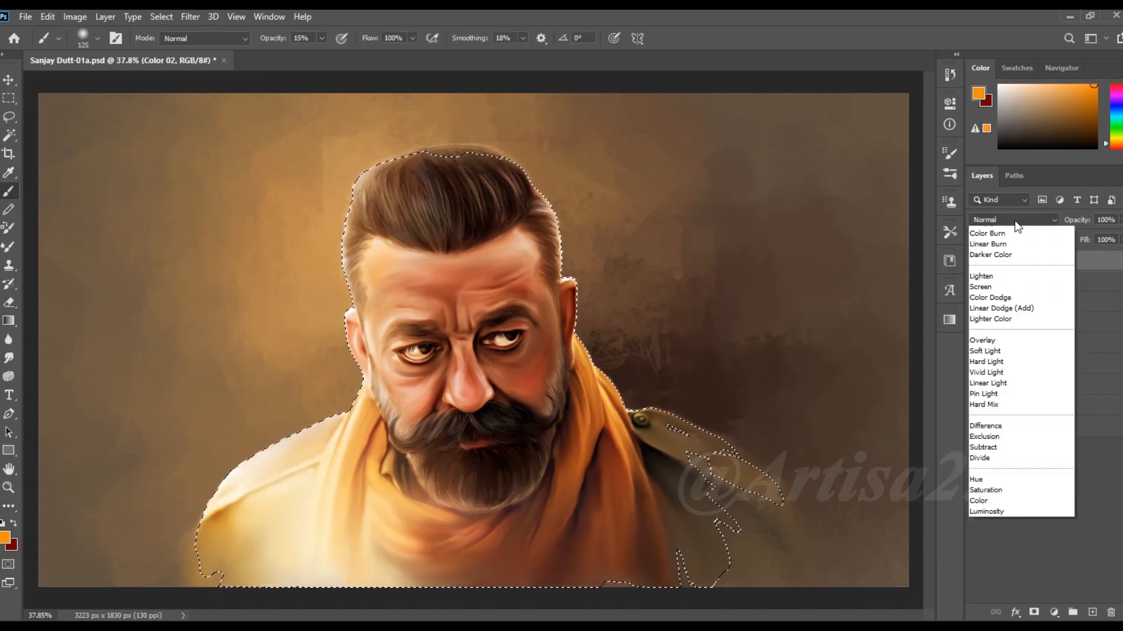
click(994, 554)
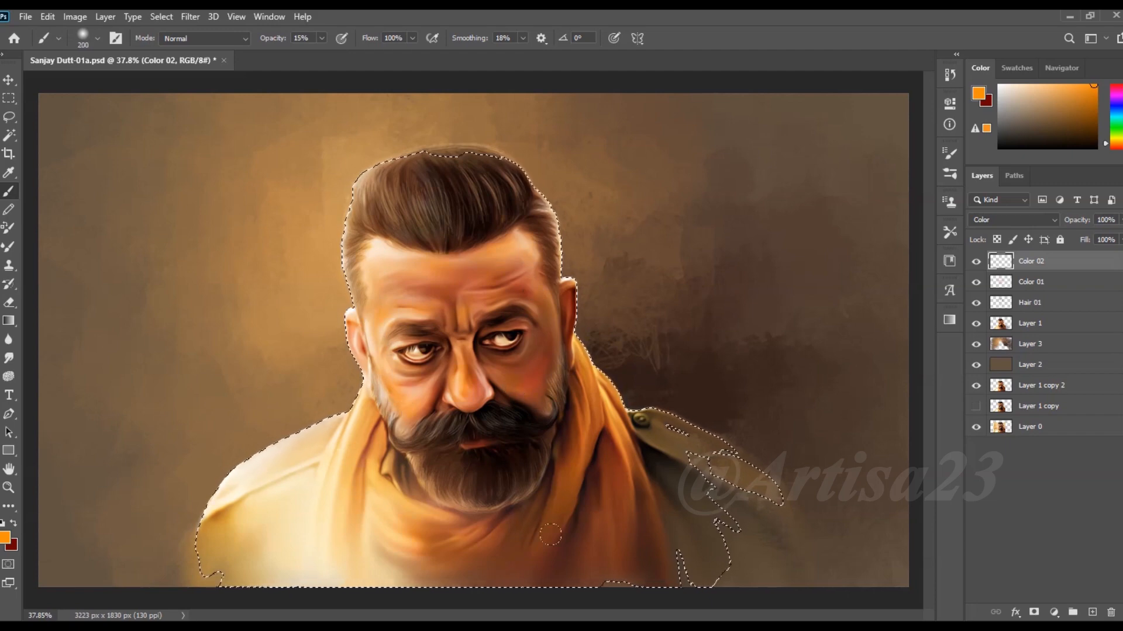
click(7, 359)
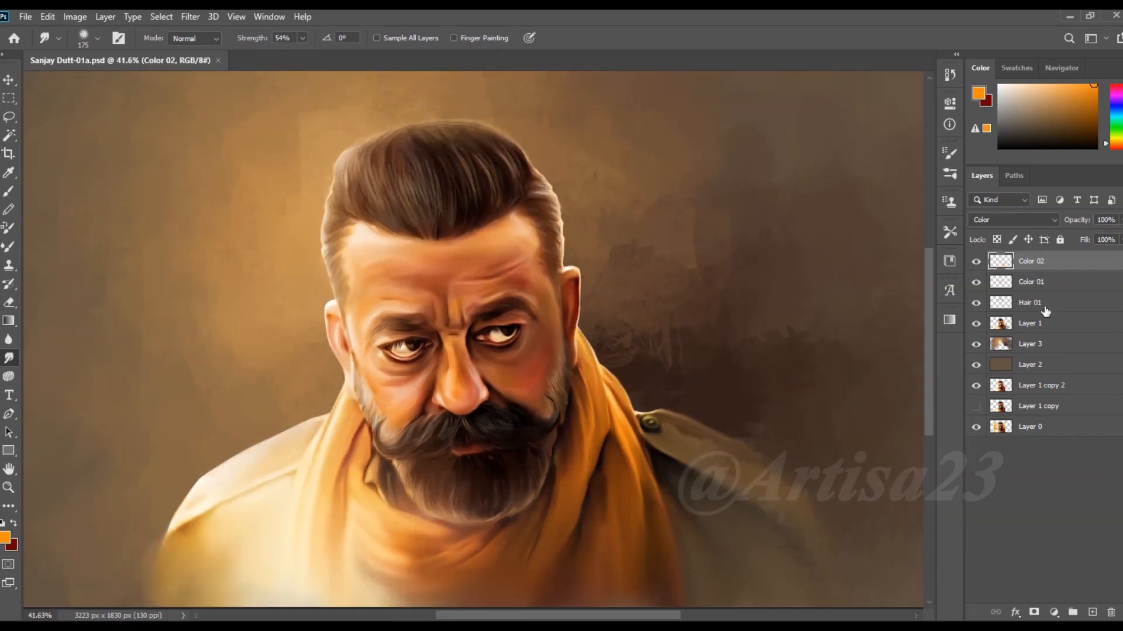
Add a new layer named Line above Hair 01 and save the document.
click(1045, 310)
key(ctrl+shift+alt+n)
text(Line)
key(Return)
key(b)
key(ctrl+0)
key(F5)
key(F5)
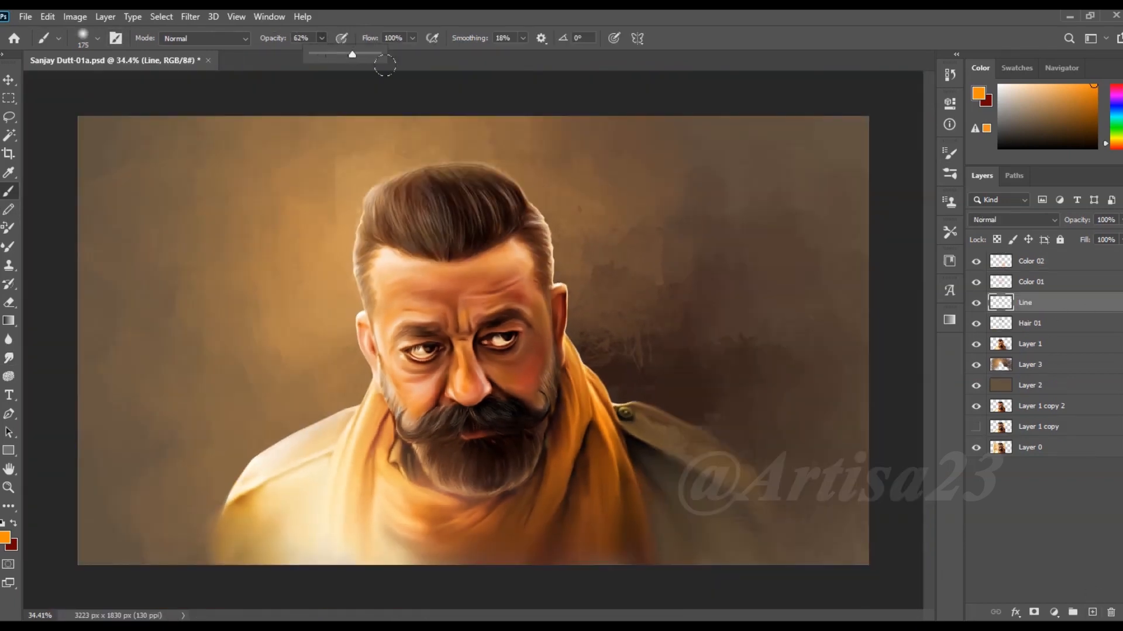
key(ctrl+s)
Reduce the brush to 10 px and its opacity to 45% for detailing the eyes.
scroll(485, 357, up, 6)
key(bracketleft)
key(bracketleft)
key(bracketleft)
key(bracketleft)
key(bracketleft)
key(bracketleft)
key(bracketleft)
key(bracketleft)
key(bracketleft)
key(bracketleft)
key(4)
key(5)
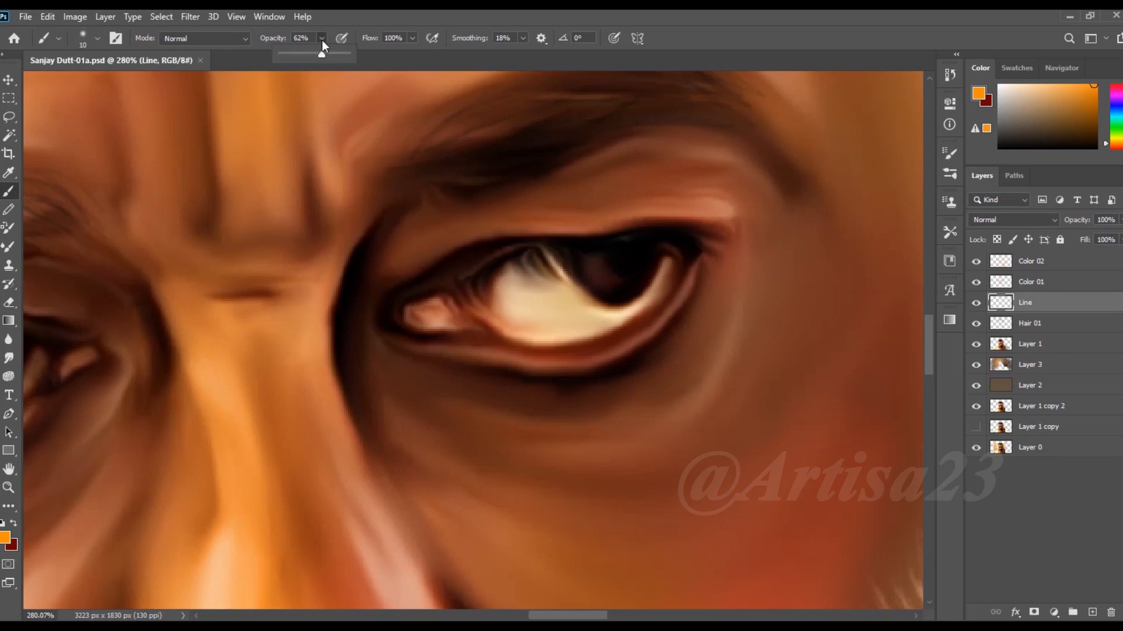
Paint fine lines around the eyelid of the eye on the viewer's right using sampled colors.
scroll(694, 279, up, 2)
alt+click(704, 260)
key(bracketright)
mouse_move(695, 272)
mouse_down()
mouse_move(657, 333)
mouse_move(571, 389)
mouse_move(306, 376)
mouse_up()
scroll(370, 309, up, 1)
alt+click(370, 338)
alt+click(353, 320)
scroll(396, 271, up, 1)
Paint small cream highlights and a reddish reflection arc in the iris of the same eye with a 3 px brush.
alt+click(573, 313)
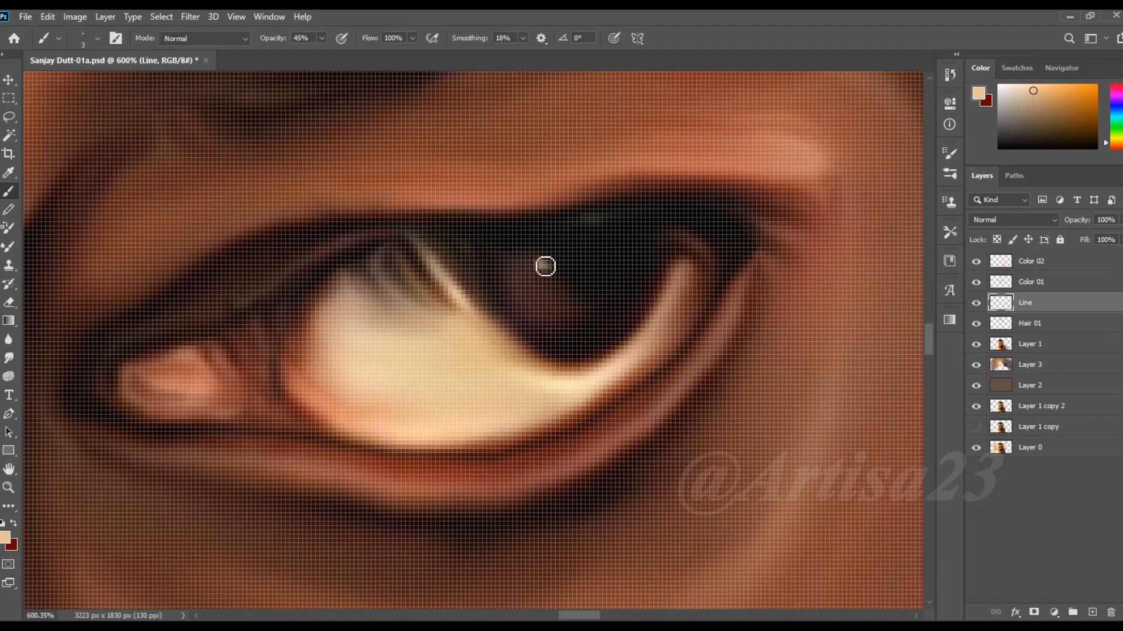
alt+click(623, 396)
drag(605, 310, 537, 297)
drag(536, 297, 584, 323)
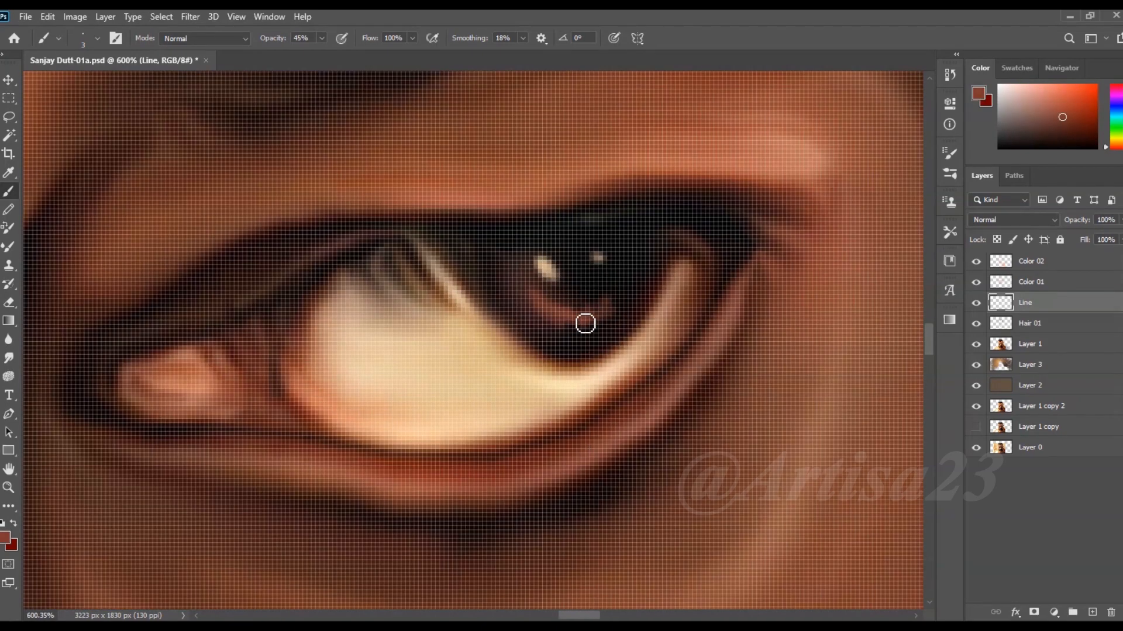
alt+click(655, 291)
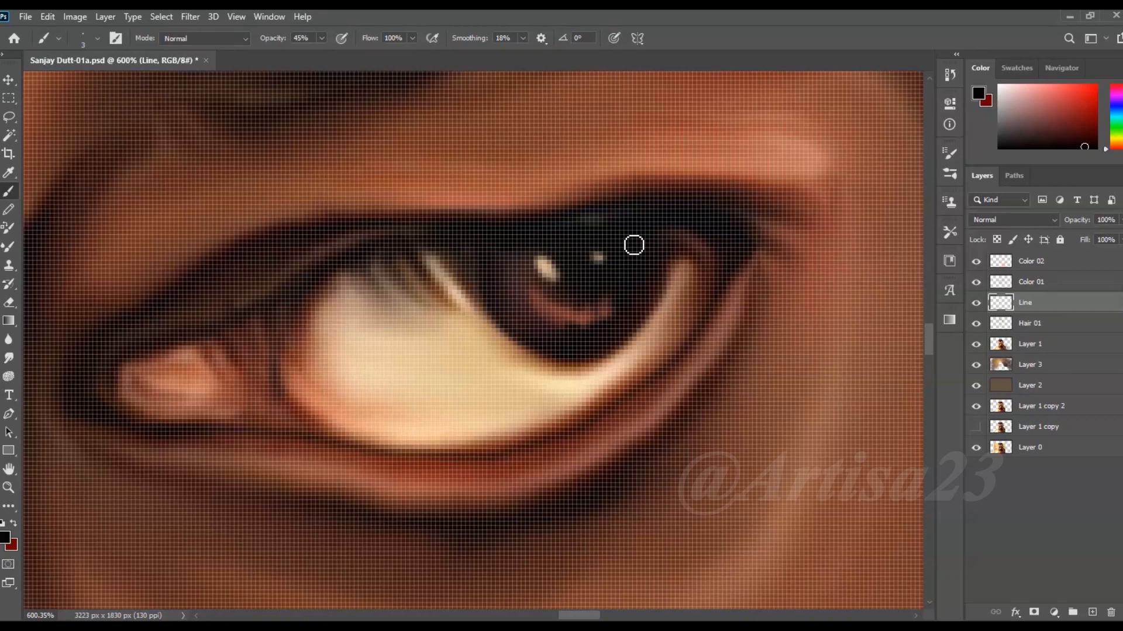
scroll(736, 284, down, 3)
scroll(623, 314, up, 3)
alt+click(622, 315)
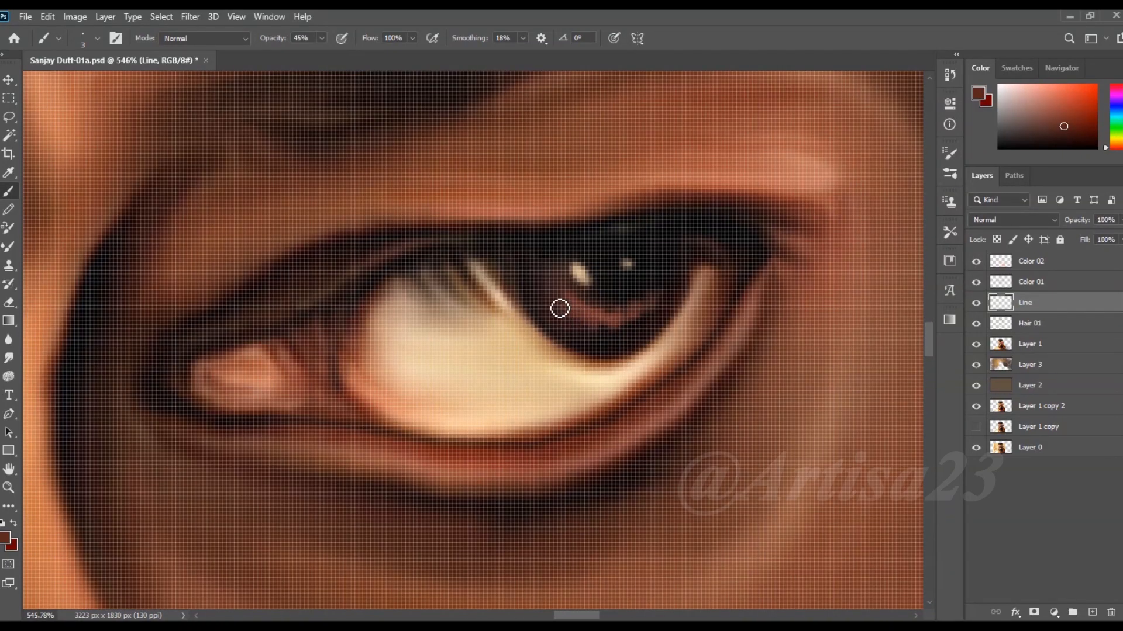
alt+click(626, 264)
Paint highlights and a reddish-brown reflection arc in the iris of the eye on the viewer's left.
scroll(640, 266, down, 3)
scroll(316, 307, up, 4)
scroll(353, 448, up, 3)
alt+click(370, 407)
mouse_move(324, 333)
mouse_down()
mouse_move(367, 349)
mouse_move(399, 332)
mouse_up()
alt+click(428, 318)
mouse_move(274, 288)
mouse_down()
mouse_move(350, 379)
mouse_move(327, 362)
mouse_up()
alt+click(381, 364)
alt+click(415, 325)
alt+click(407, 332)
drag(381, 267, 291, 290)
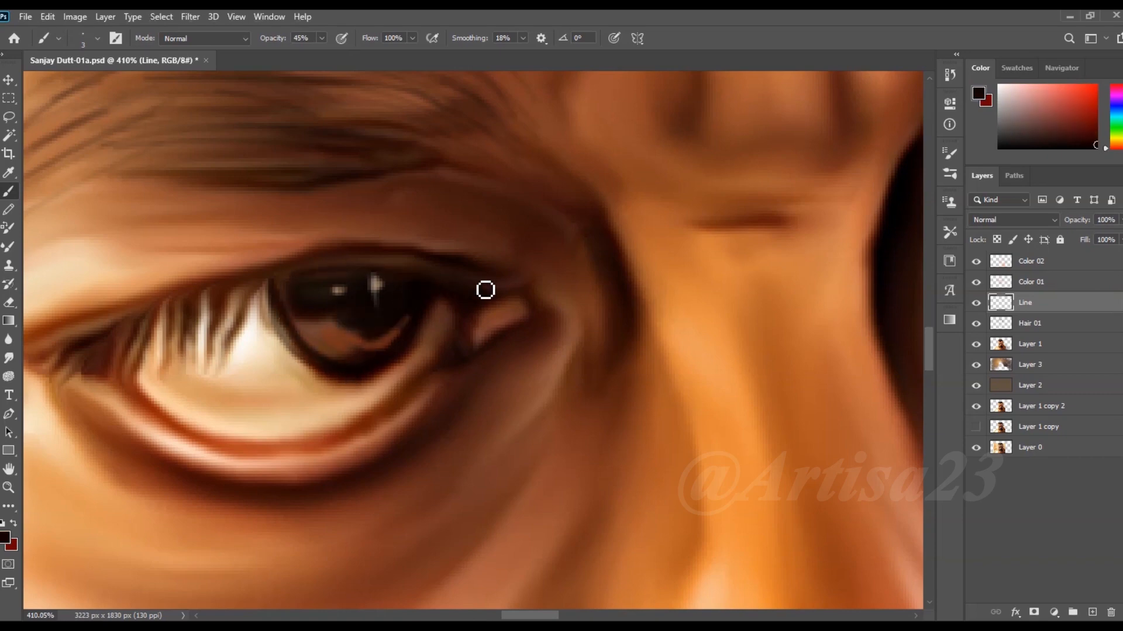
Darken the eyelid, lash and lower-rim lines of the left-hand eye with sampled tones and save the document.
alt+click(503, 293)
scroll(480, 341, down, 3)
alt+click(374, 345)
scroll(353, 310, up, 3)
mouse_move(332, 281)
mouse_down()
mouse_move(358, 319)
mouse_move(295, 283)
mouse_up()
alt+click(374, 270)
drag(232, 298, 169, 321)
scroll(345, 342, down, 4)
scroll(413, 409, up, 5)
alt+click(431, 354)
drag(432, 355, 110, 331)
scroll(380, 307, down, 16)
key(ctrl+s)
scroll(478, 369, up, 3)
scroll(482, 363, down, 3)
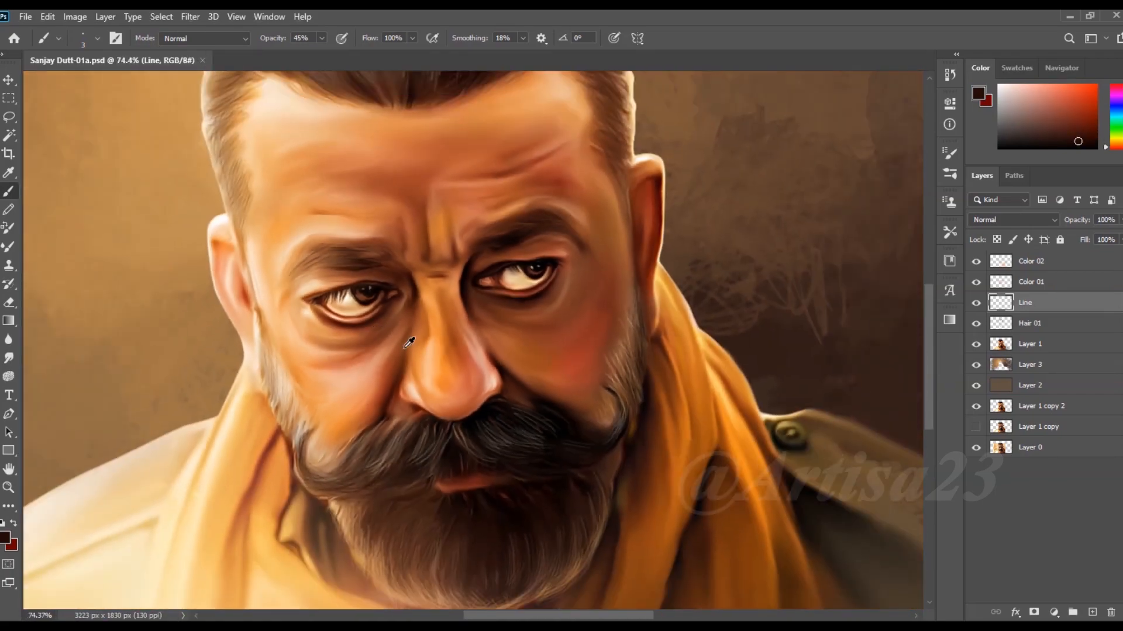
Paint thin dark red-brown contour lines along the inner folds of the ear on the viewer's left.
scroll(446, 358, up, 5)
scroll(724, 296, up, 1)
scroll(724, 296, down, 5)
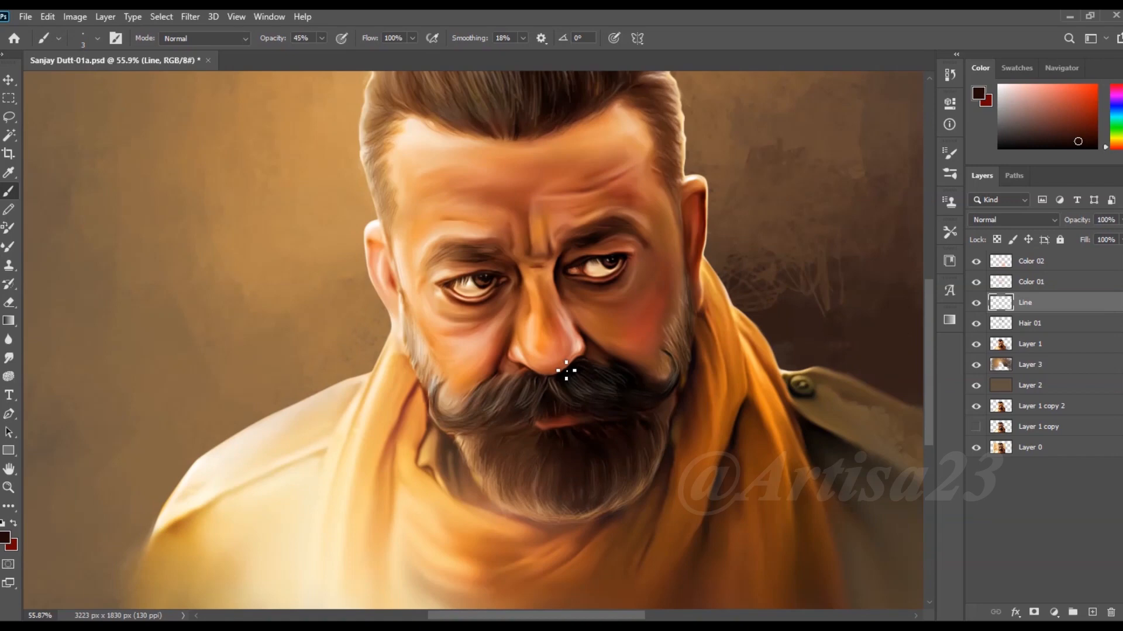
scroll(661, 193, up, 6)
alt+click(678, 269)
scroll(679, 269, down, 1)
scroll(679, 269, down, 2)
scroll(225, 328, up, 7)
drag(142, 290, 251, 380)
drag(199, 299, 145, 401)
drag(151, 292, 146, 336)
scroll(266, 444, down, 2)
drag(227, 315, 289, 516)
drag(286, 514, 256, 386)
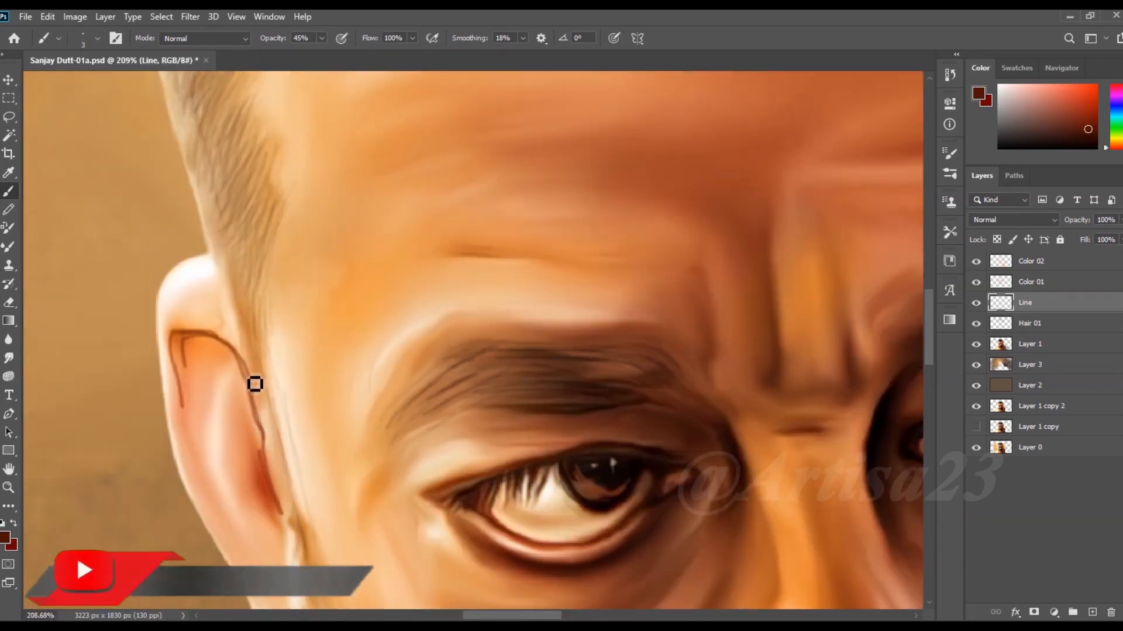
Blend the ear's contour lines into the skin with the Smudge tool and save the document.
scroll(179, 489, up, 1)
click(9, 358)
drag(227, 326, 292, 527)
drag(209, 343, 185, 357)
drag(180, 398, 166, 339)
key(bracketleft)
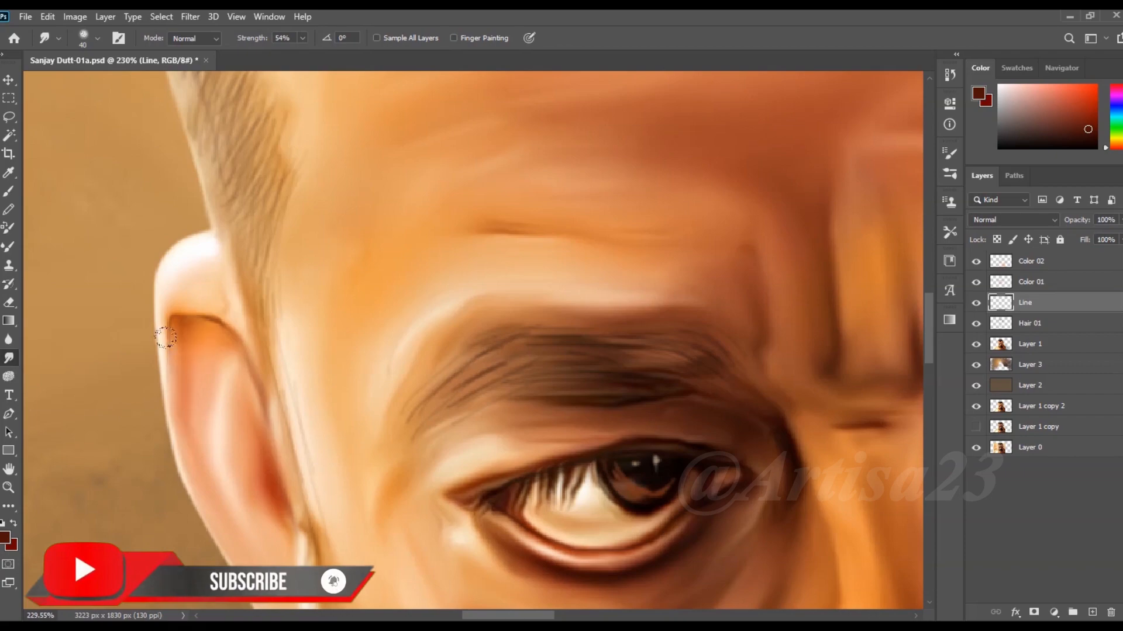
scroll(228, 368, down, 6)
key(ctrl+s)
scroll(503, 526, up, 4)
scroll(542, 479, down, 4)
scroll(453, 374, down, 4)
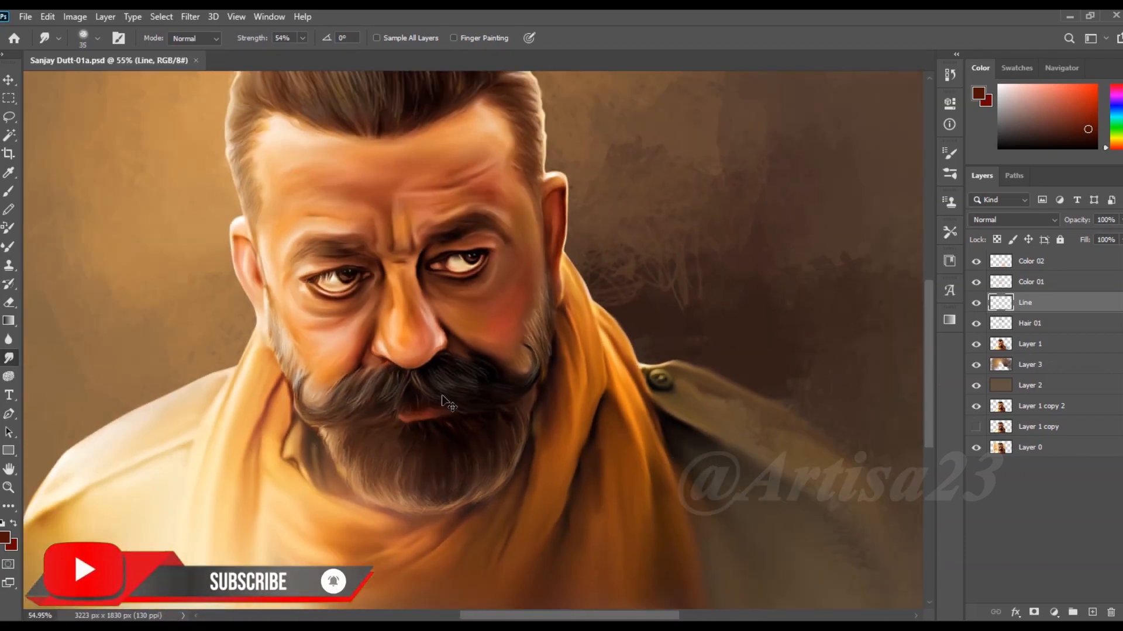
Paint reddish-brown fold lines down the scarf on the viewer's left, enlarging the brush to 15 px.
scroll(392, 497, up, 5)
key(b)
scroll(333, 447, down, 1)
alt+click(351, 403)
drag(364, 376, 339, 453)
key(bracketright)
key(bracketright)
key(bracketright)
key(bracketright)
key(bracketright)
key(bracketright)
key(bracketright)
drag(346, 414, 334, 567)
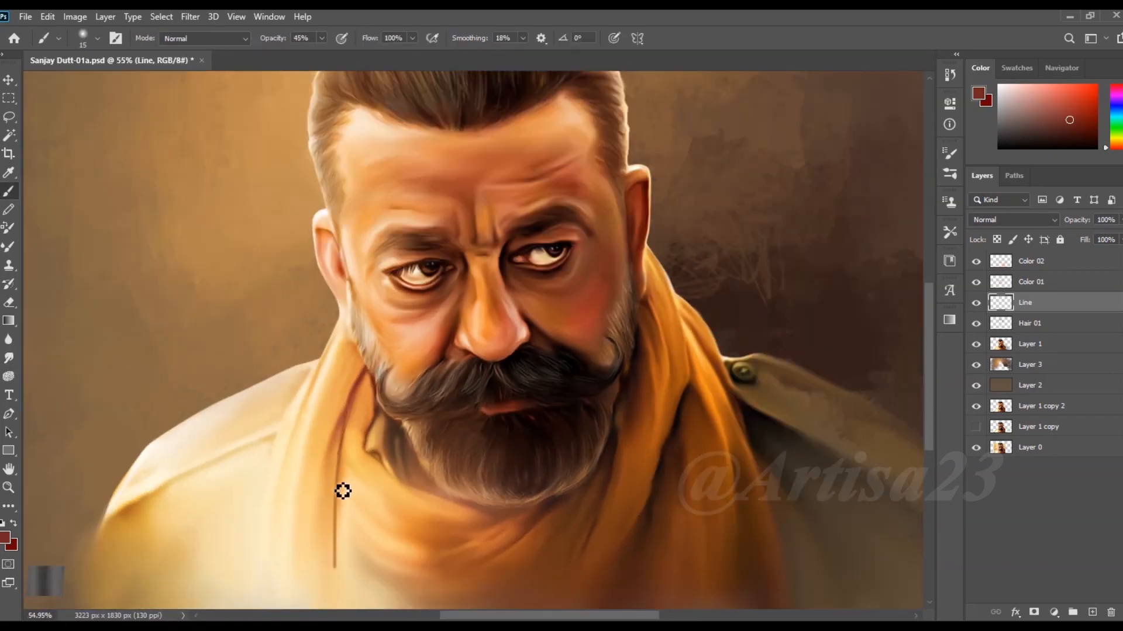
drag(341, 435, 325, 506)
Paint dark sampled fold lines across the scarf below the beard, undoing a stray stroke and enlarging the brush to 25 px.
alt+click(559, 508)
mouse_move(540, 518)
mouse_down()
mouse_move(460, 567)
mouse_move(403, 547)
mouse_up()
key(ctrl+z)
scroll(445, 547, down, 3)
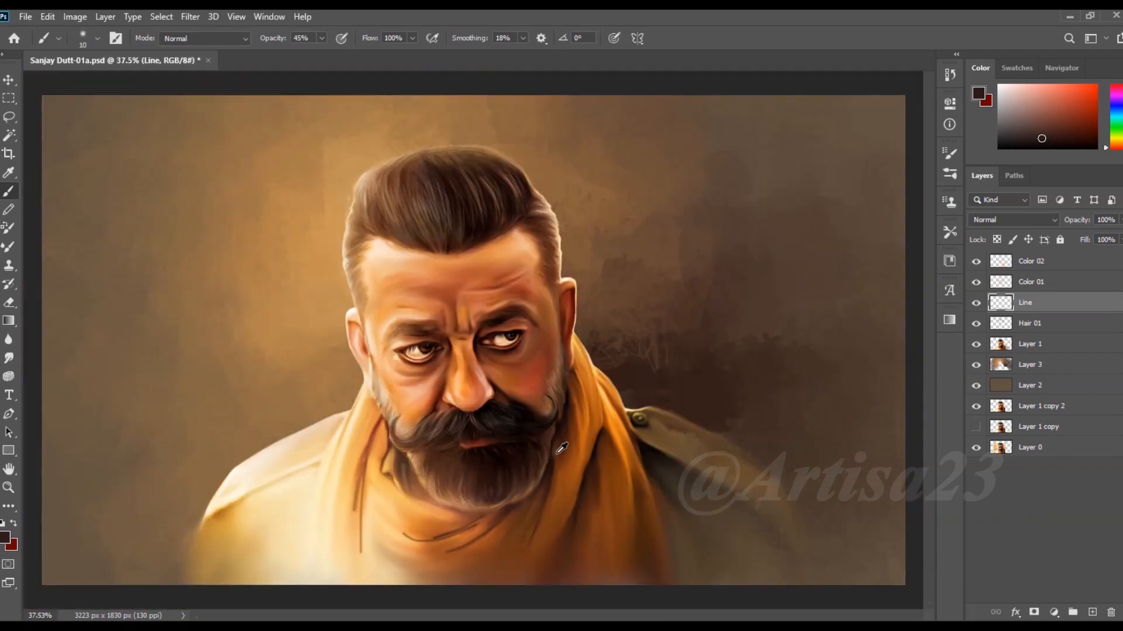
scroll(556, 556, up, 3)
alt+click(556, 558)
alt+click(661, 384)
key(bracketright)
key(bracketright)
key(bracketright)
scroll(675, 486, down, 2)
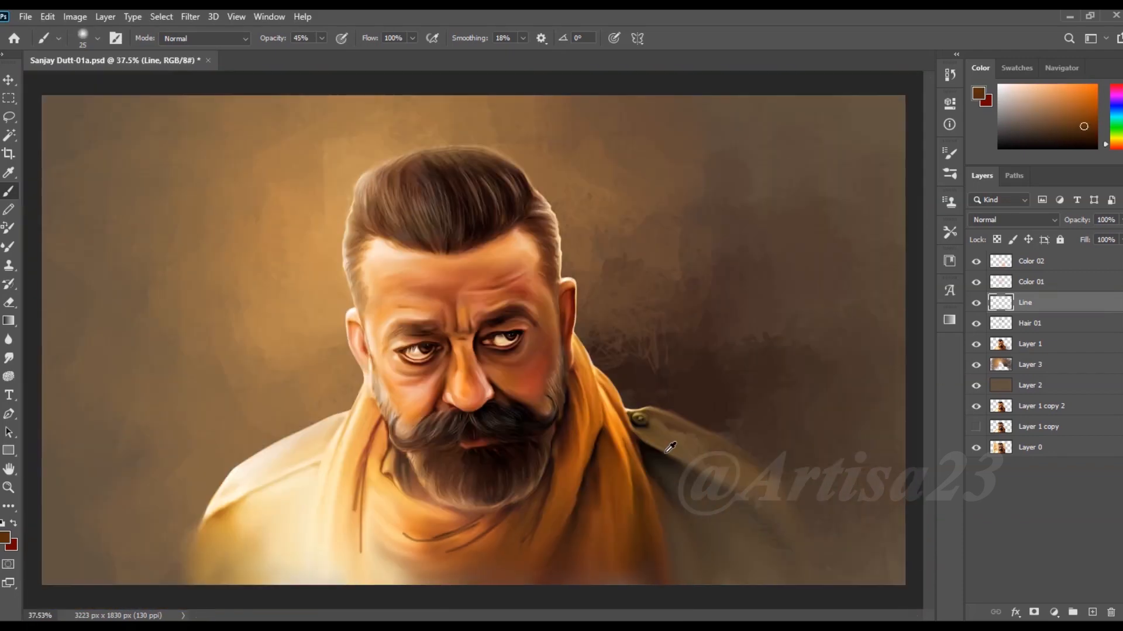
drag(774, 532, 777, 536)
scroll(702, 416, down, 3)
scroll(371, 414, up, 6)
Paint light yellow-orange strokes over the pale coat and scarf edge on the viewer's left with a larger brush.
alt+click(365, 456)
key(bracketright)
key(bracketright)
key(bracketright)
key(bracketright)
key(bracketright)
mouse_move(244, 516)
mouse_down()
mouse_move(290, 563)
mouse_move(314, 556)
mouse_up()
drag(367, 500, 343, 574)
drag(334, 466, 323, 519)
Blend the painted scarf folds and coat strokes with the Smudge tool.
click(9, 358)
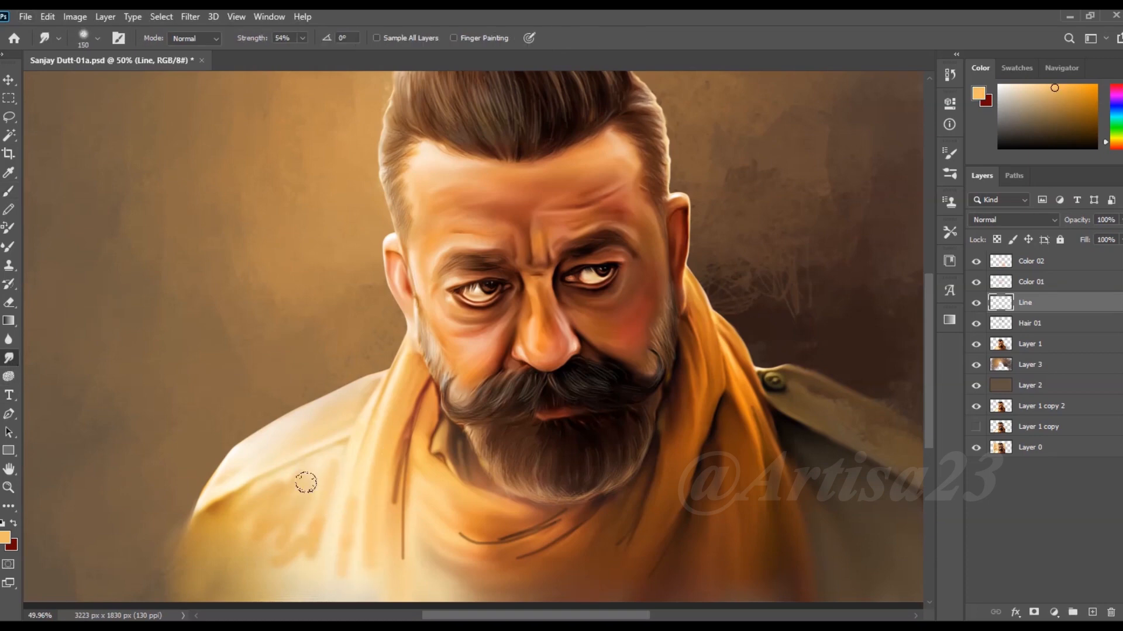
key(bracketleft)
key(bracketleft)
drag(401, 462, 406, 559)
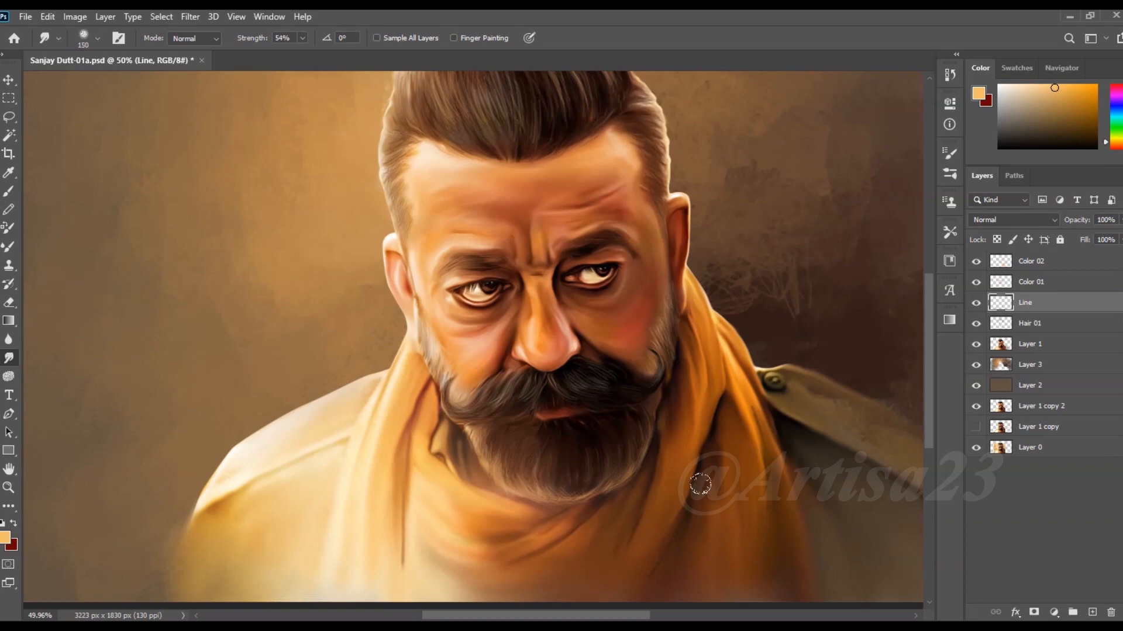
scroll(357, 380, down, 5)
scroll(363, 441, up, 9)
Paint red-brown lines along the coat's shoulder seam and the scarf's outer edge on the viewer's left.
key(b)
alt+click(440, 371)
key(bracketleft)
key(bracketleft)
key(bracketleft)
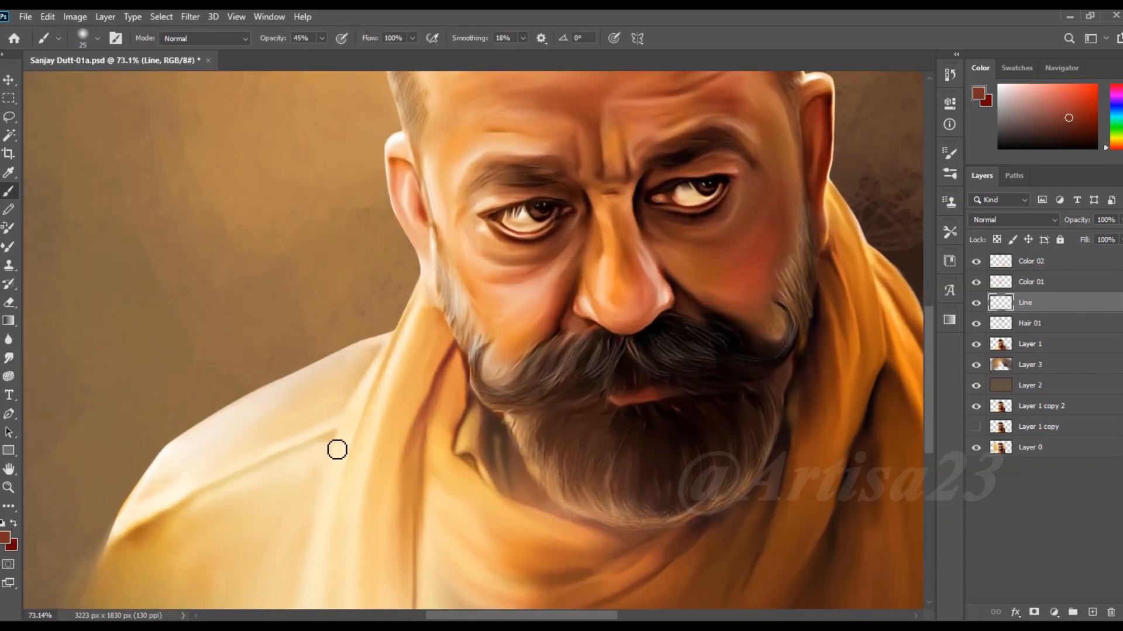
drag(246, 482, 130, 534)
scroll(383, 398, down, 3)
drag(377, 354, 310, 557)
Smudge the new shoulder seam and scarf edge lines into the clothing and save the document.
click(9, 357)
drag(338, 449, 309, 568)
scroll(385, 537, down, 2)
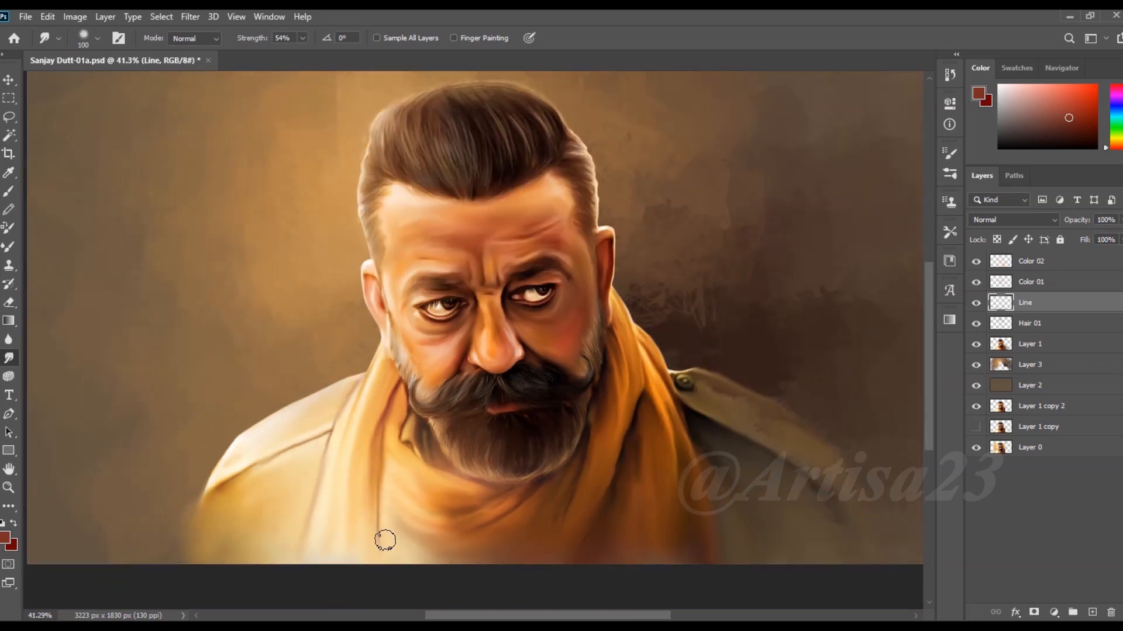
scroll(421, 430, down, 5)
key(ctrl+s)
scroll(471, 409, up, 11)
Paint sampled brown detail lines on the clothing with a 9 px brush.
click(8, 191)
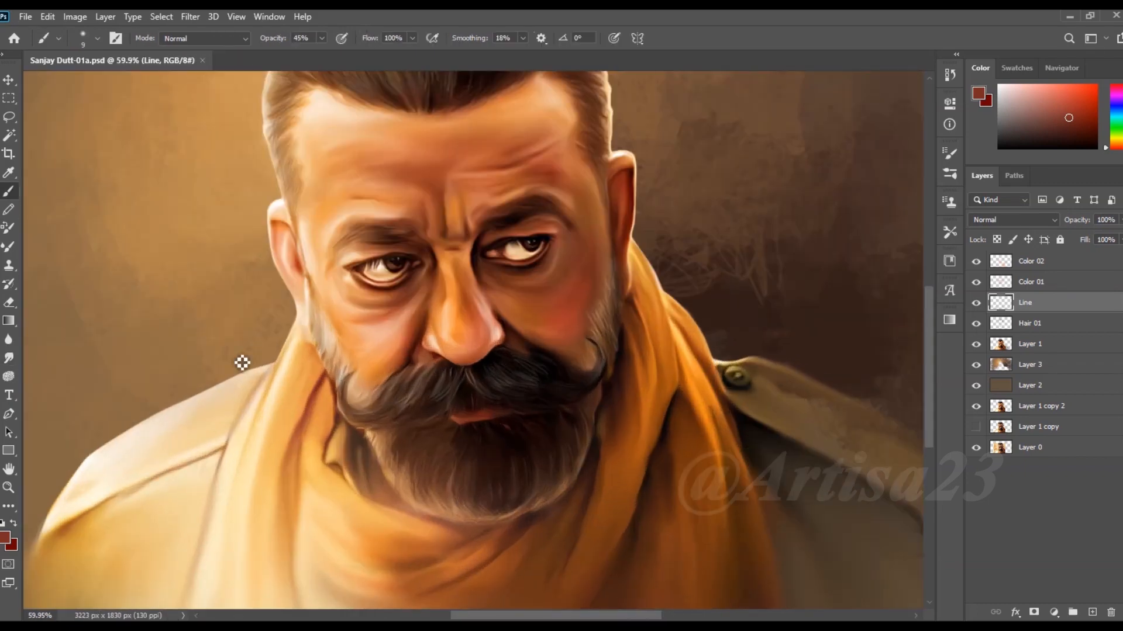
scroll(269, 468, up, 4)
alt+click(376, 475)
drag(396, 510, 420, 553)
mouse_move(415, 549)
mouse_down()
mouse_move(400, 492)
mouse_move(477, 582)
mouse_move(345, 506)
mouse_up()
scroll(518, 431, down, 10)
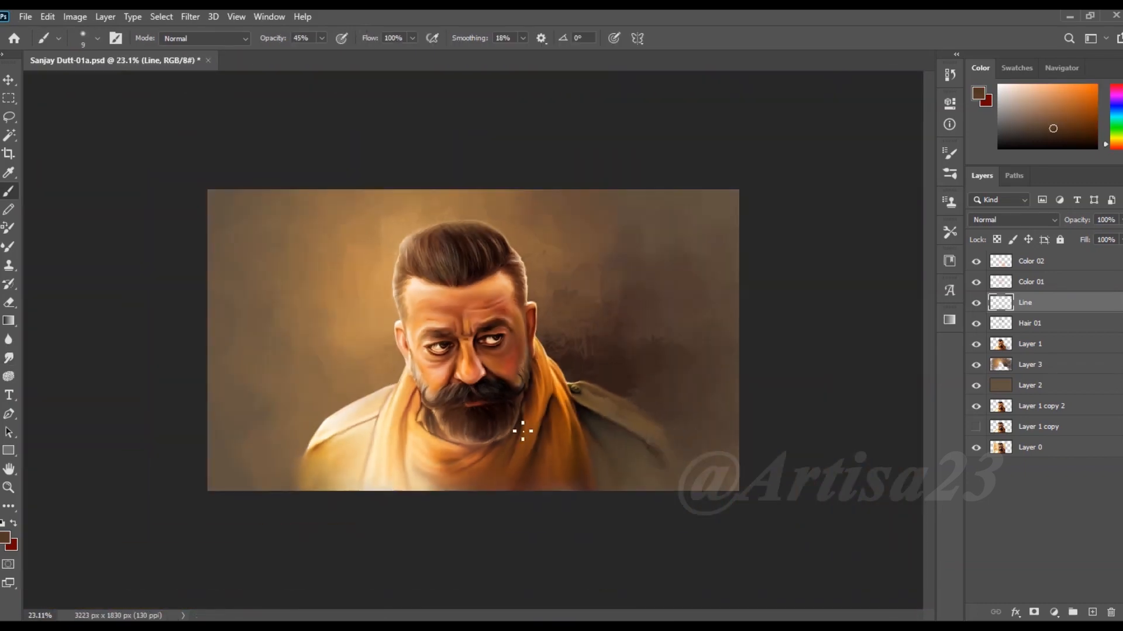
Save the document and paint sampled pale yellow highlight strokes along the scarf folds on the viewer's right.
key(ctrl+s)
scroll(611, 421, up, 7)
alt+click(615, 435)
drag(611, 424, 590, 340)
alt+click(596, 359)
scroll(646, 462, down, 2)
drag(621, 451, 630, 486)
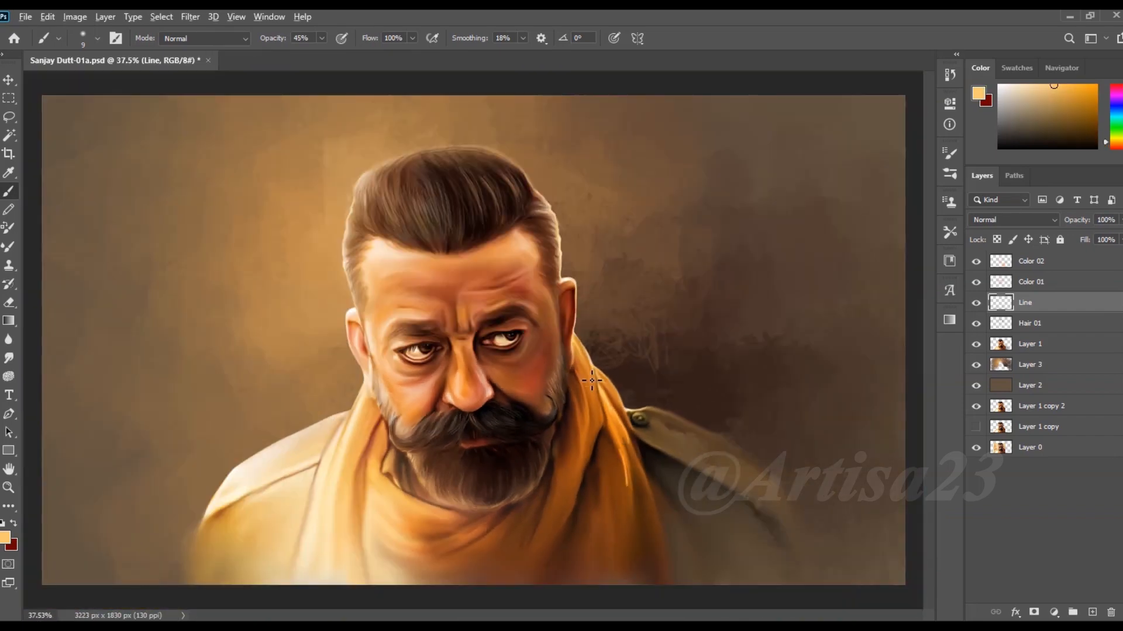
scroll(604, 424, up, 5)
drag(589, 390, 594, 411)
drag(583, 431, 576, 462)
Smudge the pale yellow highlight strokes into the scarf folds and save the document.
click(9, 359)
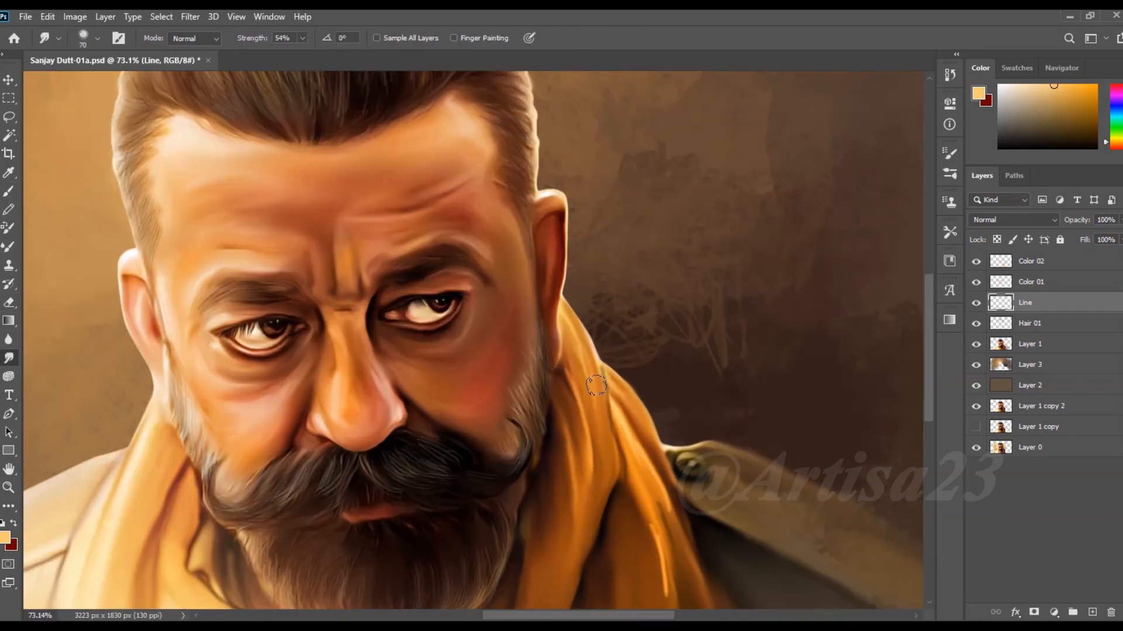
scroll(677, 546, down, 4)
scroll(296, 491, up, 2)
scroll(546, 427, down, 3)
key(ctrl+s)
Paint short sampled golden-brown strokes on the dark coat front below the shoulder strap, undoing the first attempt.
key(b)
scroll(602, 398, up, 9)
alt+click(602, 388)
mouse_move(675, 442)
mouse_down()
mouse_move(727, 464)
mouse_move(757, 451)
mouse_move(827, 518)
mouse_move(715, 476)
mouse_up()
key(ctrl+z)
scroll(621, 404, up, 5)
alt+click(623, 397)
scroll(621, 394, up, 6)
scroll(631, 385, down, 5)
scroll(725, 485, down, 7)
drag(634, 492, 675, 530)
Smudge the golden-brown strokes into the dark coat fabric on the viewer's right.
click(9, 357)
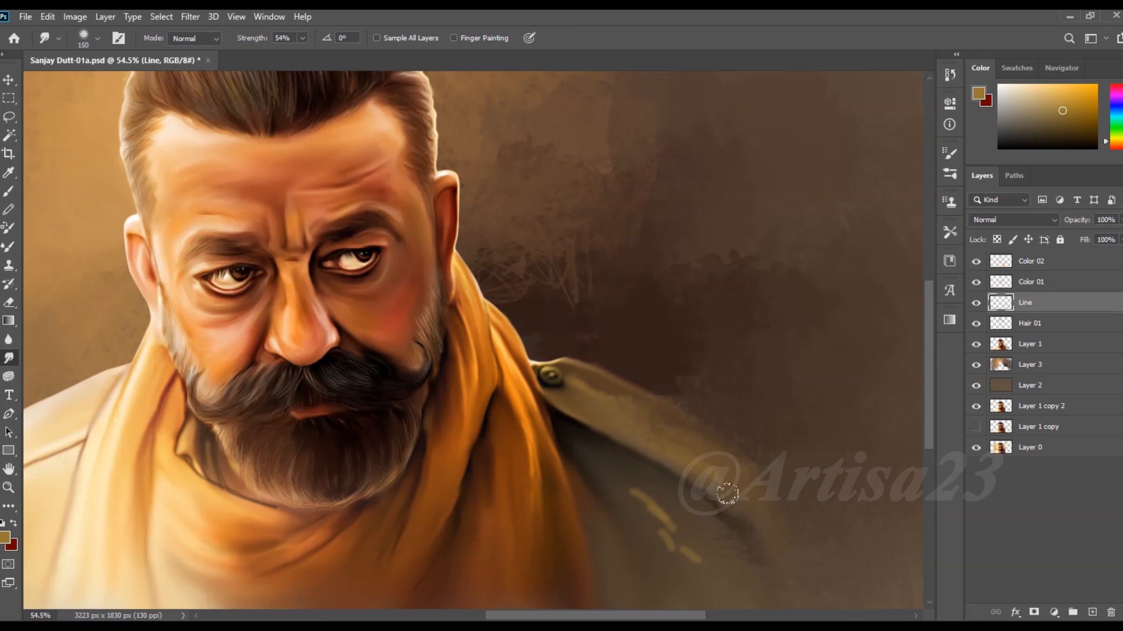
drag(635, 494, 692, 553)
scroll(690, 549, down, 4)
key(bracketright)
scroll(709, 537, down, 5)
scroll(481, 372, up, 4)
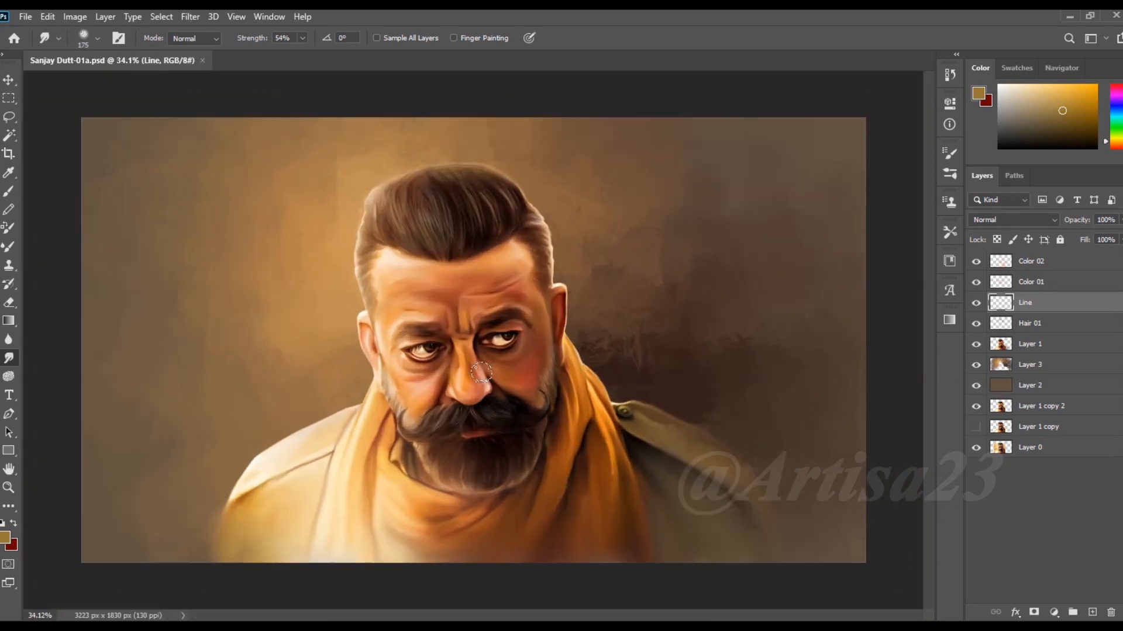
Create a new layer named Color 03 above Color 02 and save the document.
scroll(547, 382, up, 4)
click(1052, 261)
key(ctrl+shift+alt+n)
click(1032, 261)
text(Color 03)
click(1082, 265)
key(ctrl+s)
scroll(577, 403, down, 2)
Set the foreground colour to olive green #768551 and the Color 03 layer's blend mode to Color.
click(5, 537)
click(886, 315)
click(885, 334)
click(775, 320)
click(880, 371)
click(758, 316)
click(1011, 224)
click(1014, 220)
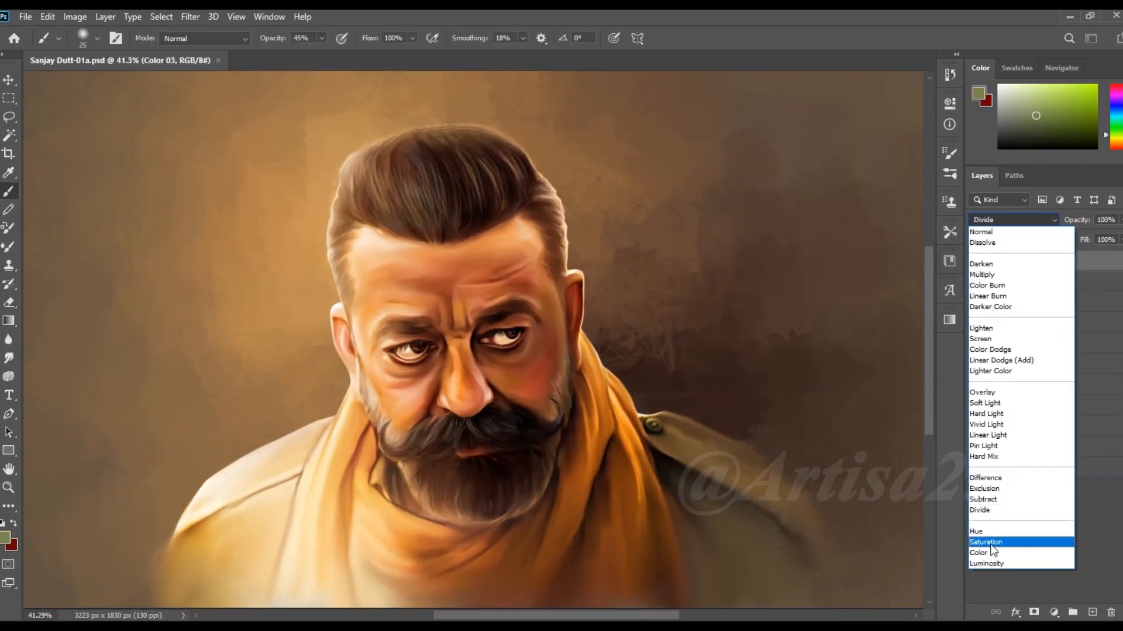
click(985, 553)
Paint faint green tints on the forehead, around the eyes and on the cheeks at 17% brush opacity.
click(321, 38)
scroll(478, 375, up, 3)
click(453, 319)
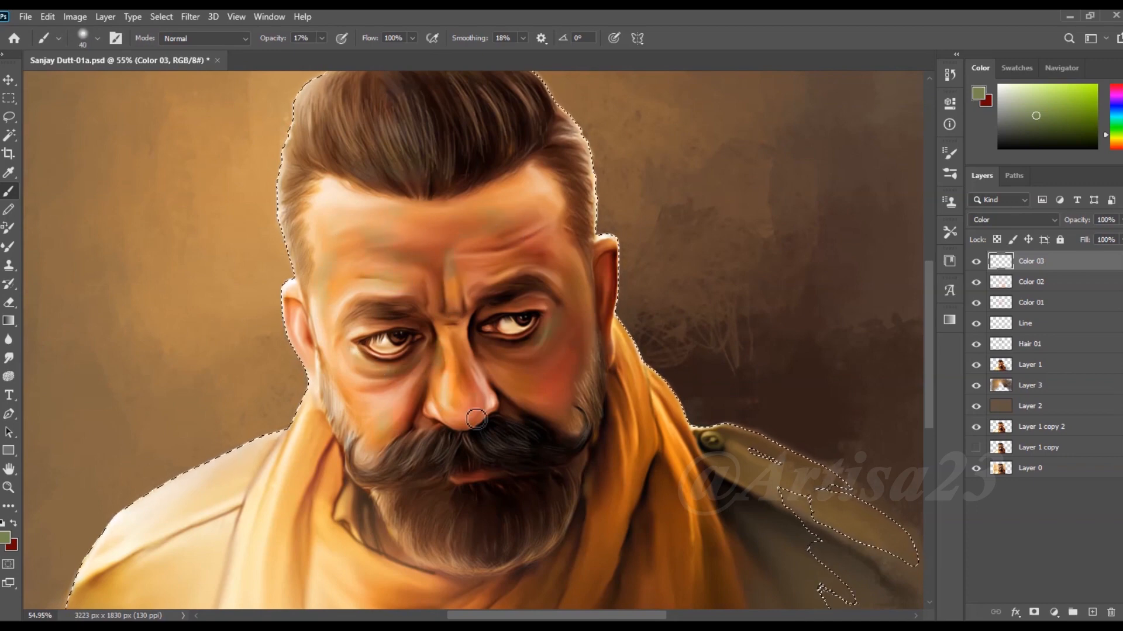
Smudge the green tints into the skin, save the document and clear the selection around the figure.
key(r)
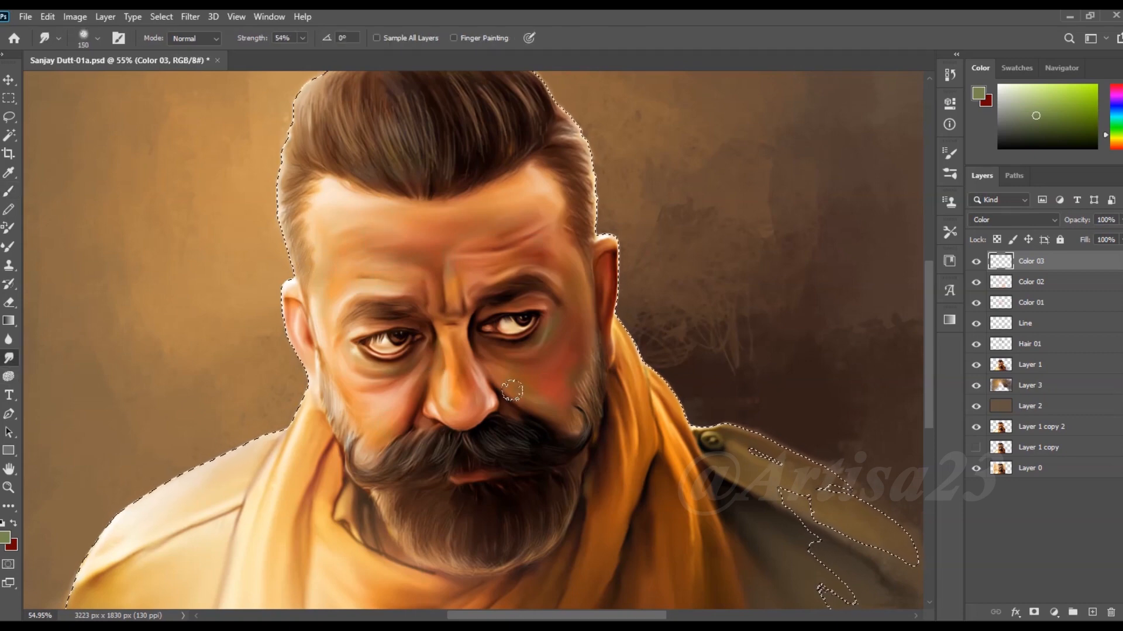
scroll(508, 469, up, 1)
key(ctrl+s)
scroll(458, 468, up, 3)
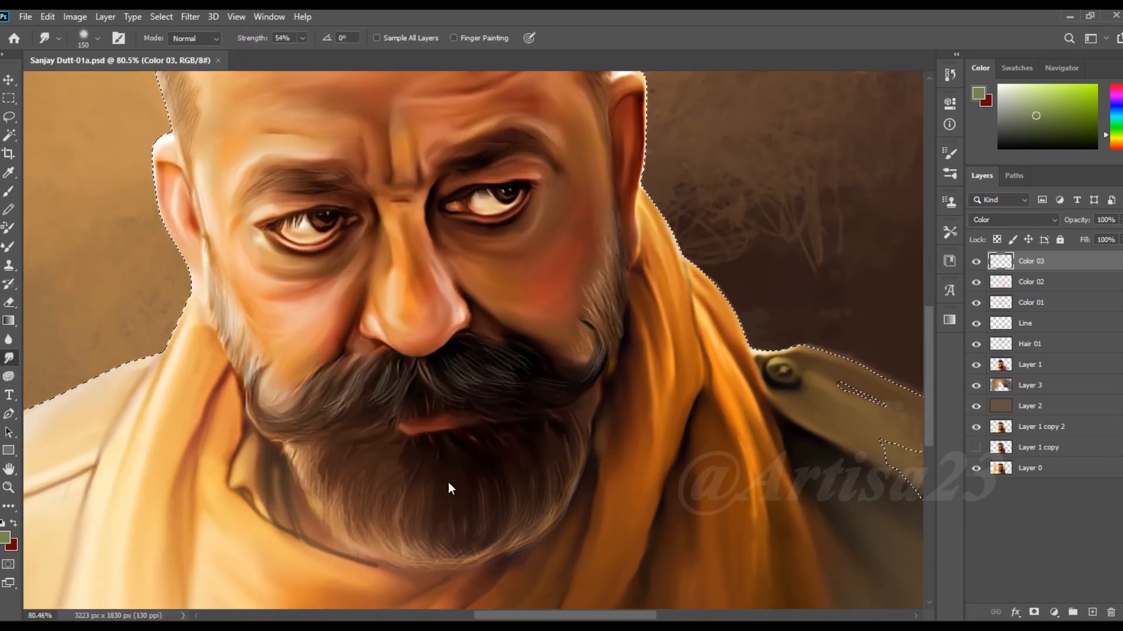
scroll(451, 489, down, 4)
scroll(397, 362, up, 2)
key(bracketright)
scroll(396, 362, down, 2)
scroll(390, 432, up, 4)
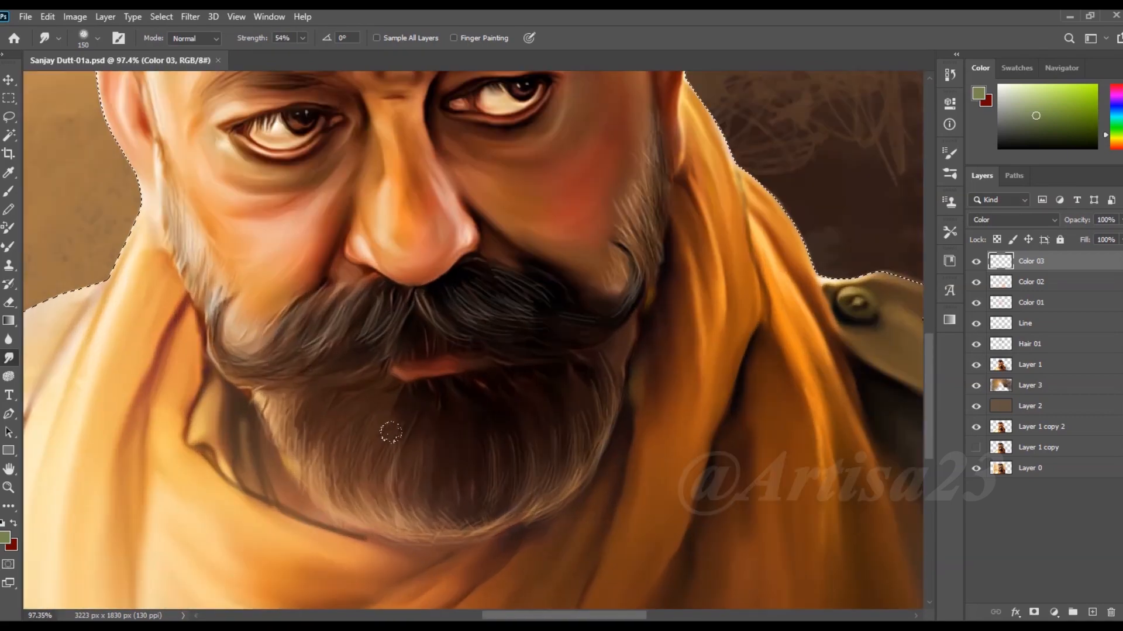
scroll(390, 432, down, 11)
key(ctrl+d)
Create a new layer named Light above Color 03 and save the document.
scroll(568, 456, up, 4)
click(1092, 612)
key(Return)
key(ctrl+s)
Paint white highlights on the nose bridge and tip with a 9 px brush at 58% opacity.
scroll(413, 272, down, 2)
key(b)
click(5, 538)
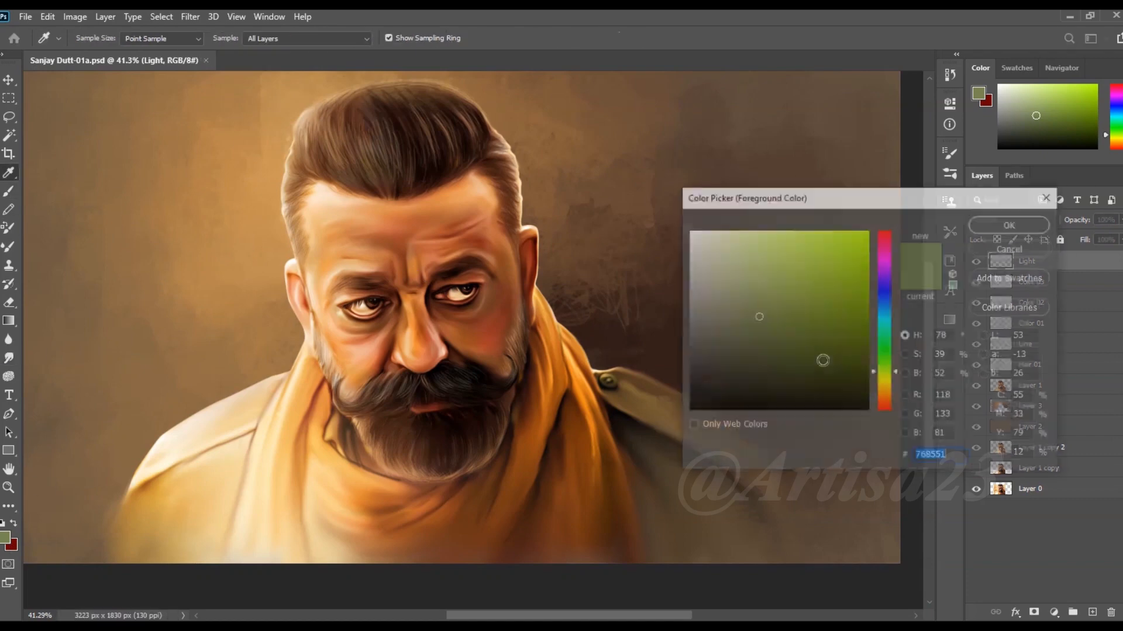
click(322, 38)
drag(380, 54, 348, 54)
scroll(420, 356, up, 4)
scroll(420, 356, up, 2)
key(bracketleft)
key(bracketleft)
key(bracketleft)
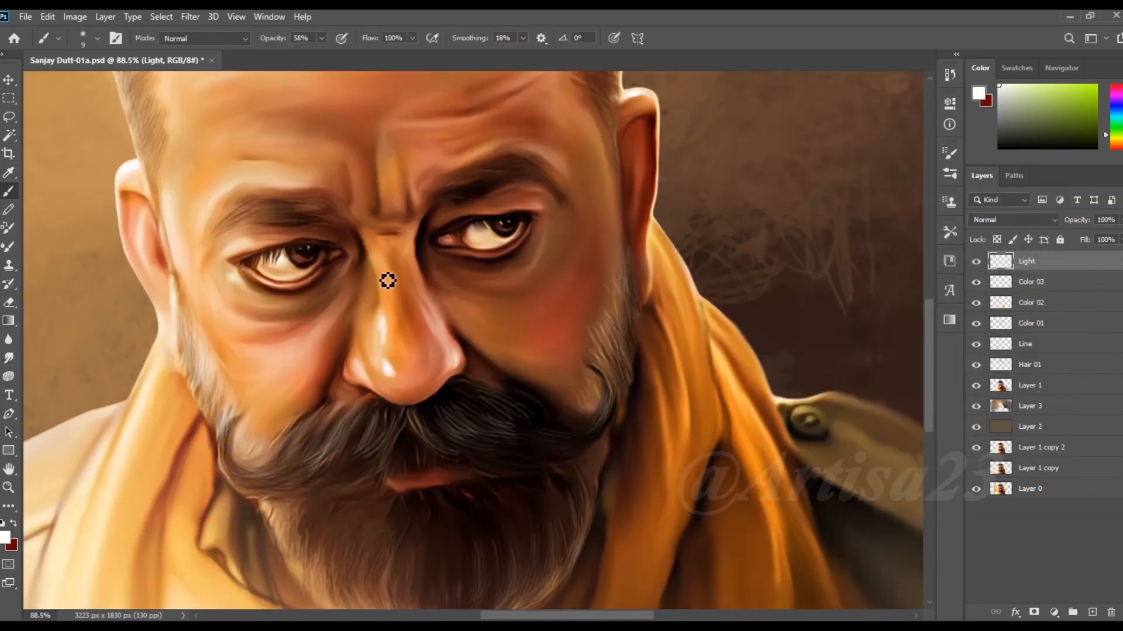
Paint short white highlights on both cheeks, the forehead and between the eyebrows with a soft brush.
drag(316, 332, 304, 354)
key(bracketright)
drag(520, 351, 493, 337)
scroll(426, 432, down, 3)
drag(395, 204, 410, 263)
key(bracketleft)
key(bracketleft)
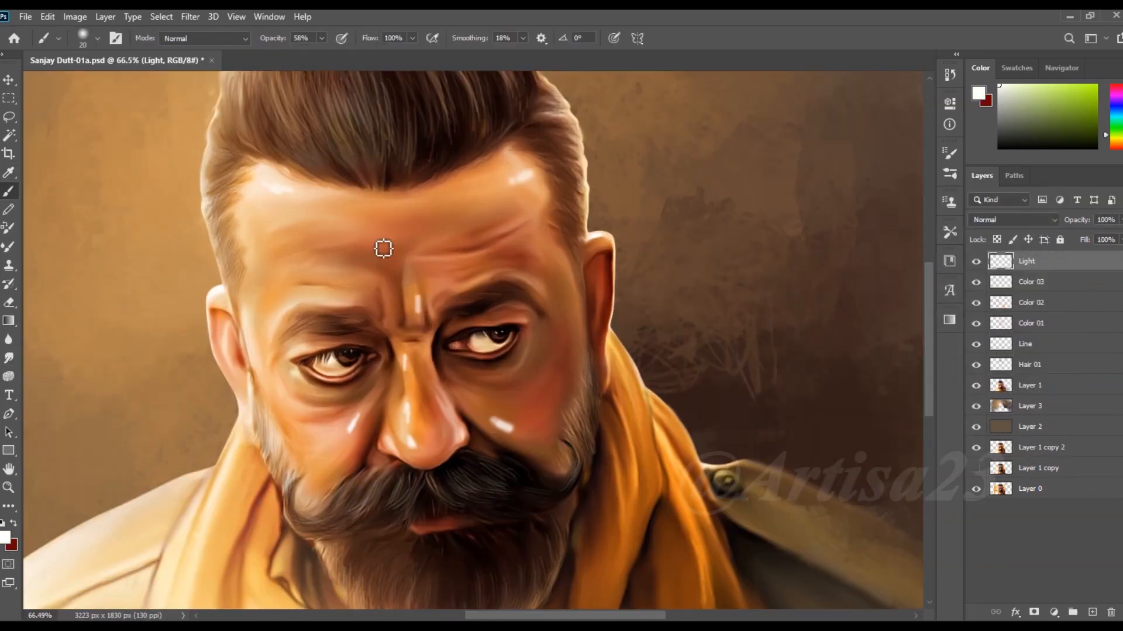
drag(475, 370, 497, 326)
Smudge the white highlights on the forehead, nose and cheeks into the skin and save the document.
click(10, 357)
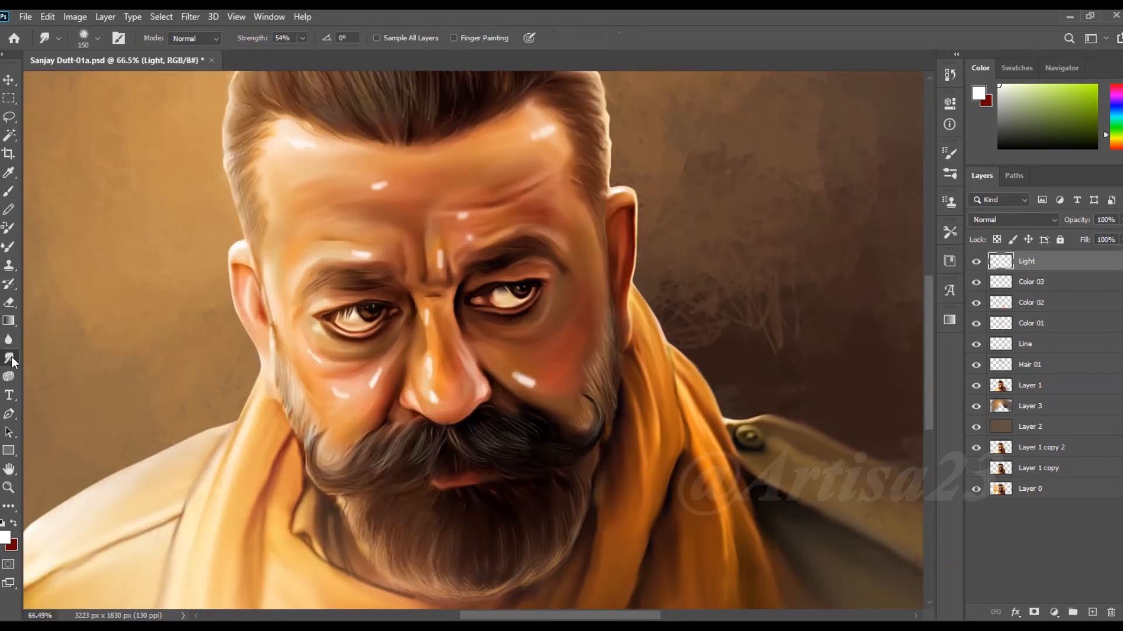
scroll(330, 227, up, 3)
drag(398, 173, 391, 163)
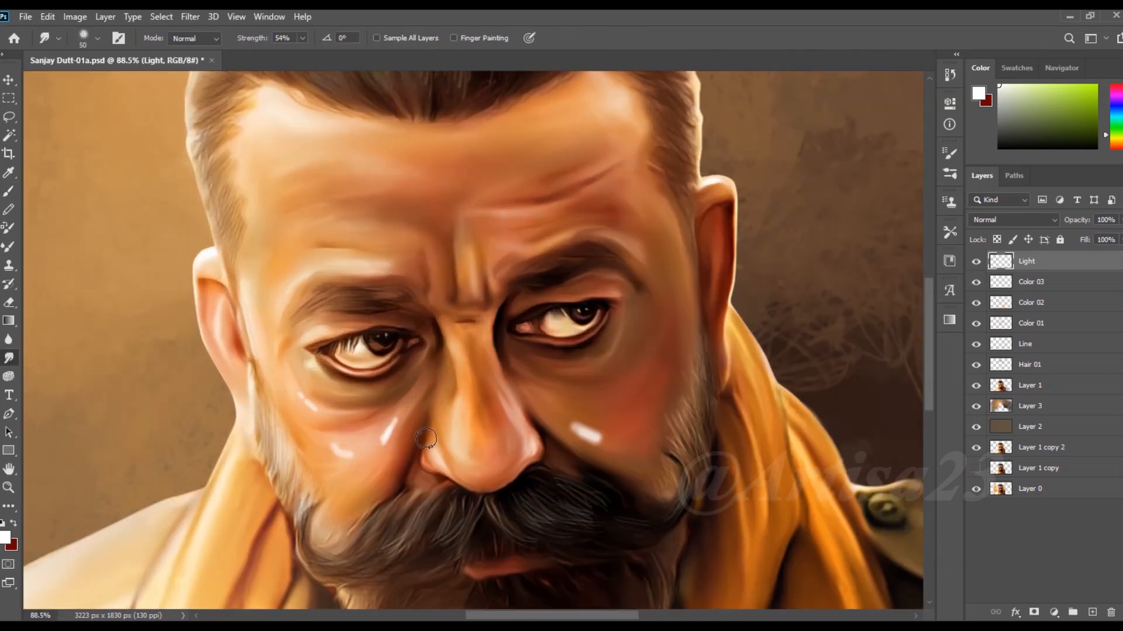
drag(604, 440, 620, 437)
scroll(590, 430, down, 5)
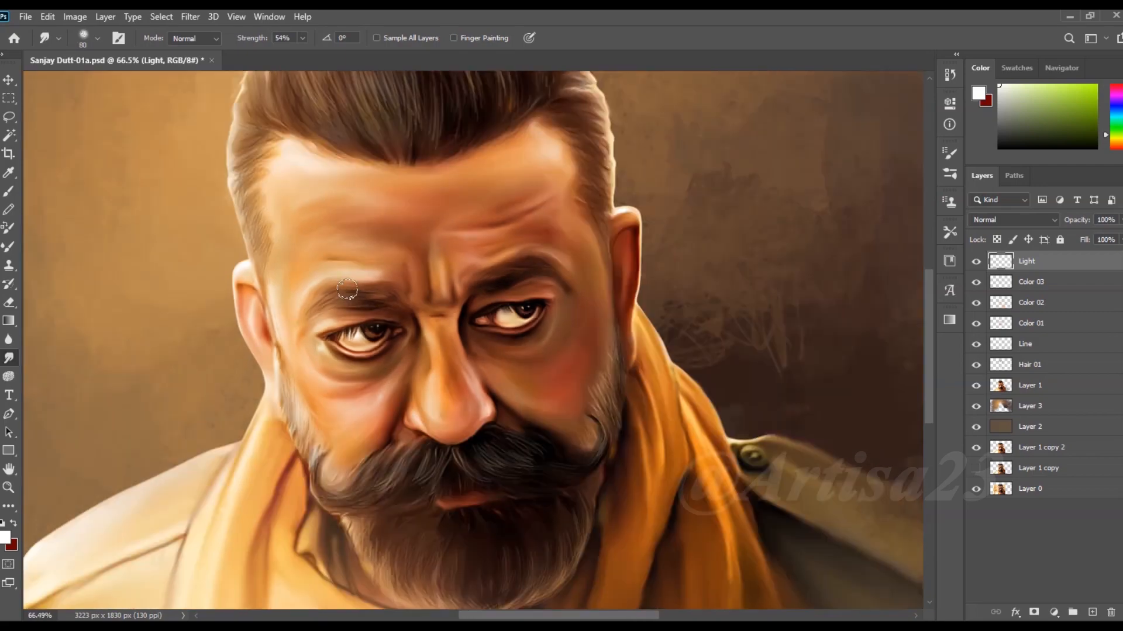
scroll(585, 423, up, 3)
scroll(556, 432, down, 3)
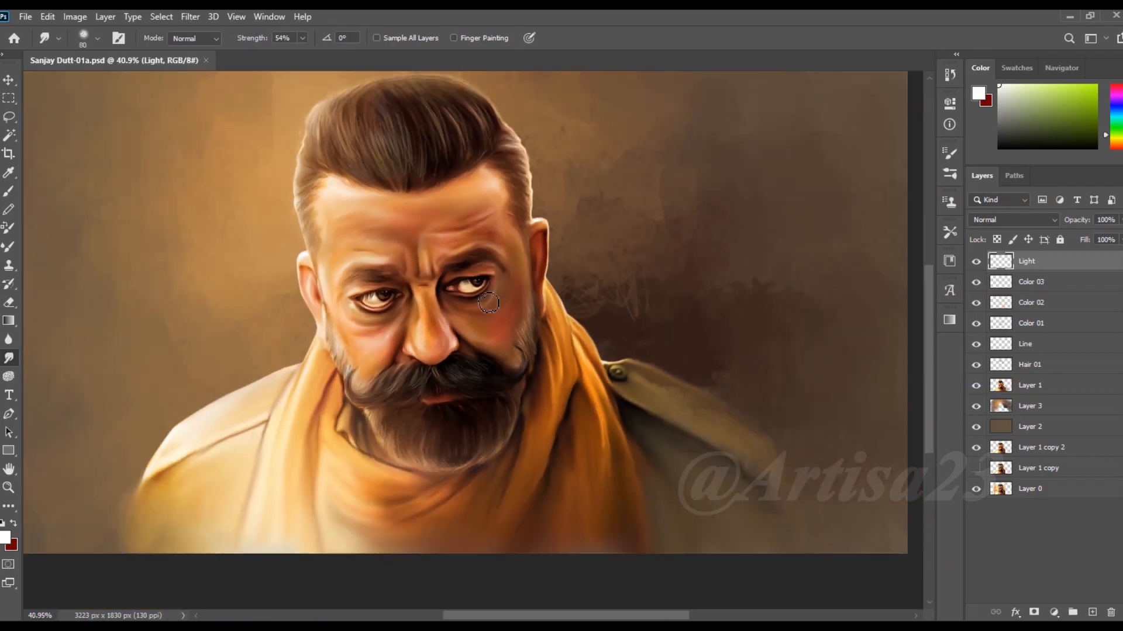
scroll(532, 444, up, 2)
scroll(503, 430, down, 3)
scroll(503, 429, up, 2)
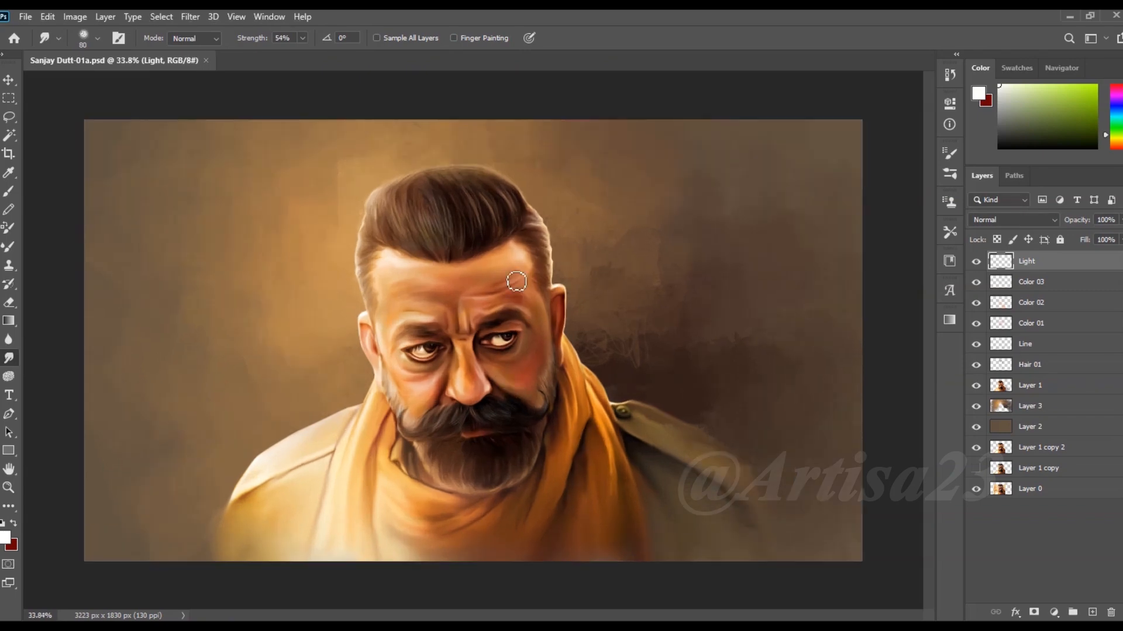
Create a new layer named Hair 02 above Light and save the document.
key(ctrl+shift+alt+n)
key(Return)
key(ctrl+s)
Set the Brush tool to 82% opacity and a 1 px size for fine hair strands.
click(9, 192)
click(117, 39)
click(118, 38)
drag(355, 170, 393, 173)
click(323, 39)
drag(322, 54, 339, 53)
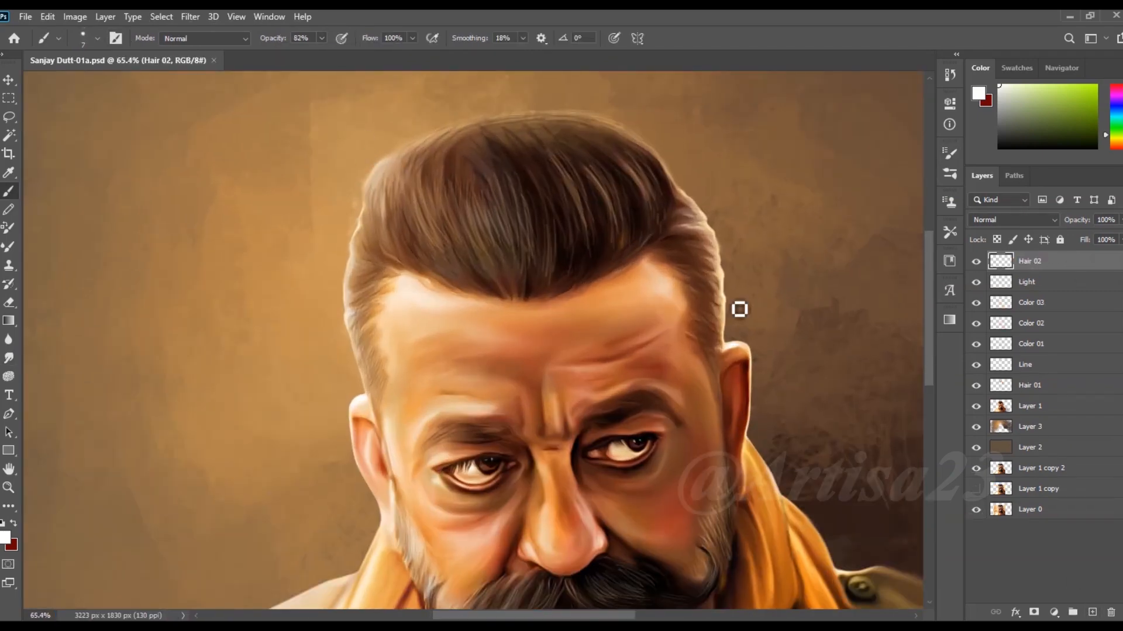
drag(718, 251, 754, 252)
key([)
key([)
key([)
key([)
key([)
key([)
key([)
key([)
key([)
key([)
key([)
key([)
key([)
Paint fine flyaway strands in a sampled pale cream along the crown of the hair.
alt+click(705, 196)
drag(709, 202, 726, 255)
scroll(715, 233, down, 3)
mouse_move(682, 153)
mouse_down()
mouse_move(709, 178)
mouse_move(701, 166)
mouse_up()
mouse_move(655, 124)
mouse_down()
mouse_move(704, 138)
mouse_move(725, 218)
mouse_up()
mouse_move(624, 125)
mouse_down()
mouse_move(661, 187)
mouse_move(634, 133)
mouse_up()
scroll(650, 175, down, 7)
scroll(652, 156, up, 3)
drag(540, 111, 480, 82)
drag(217, 182, 326, 177)
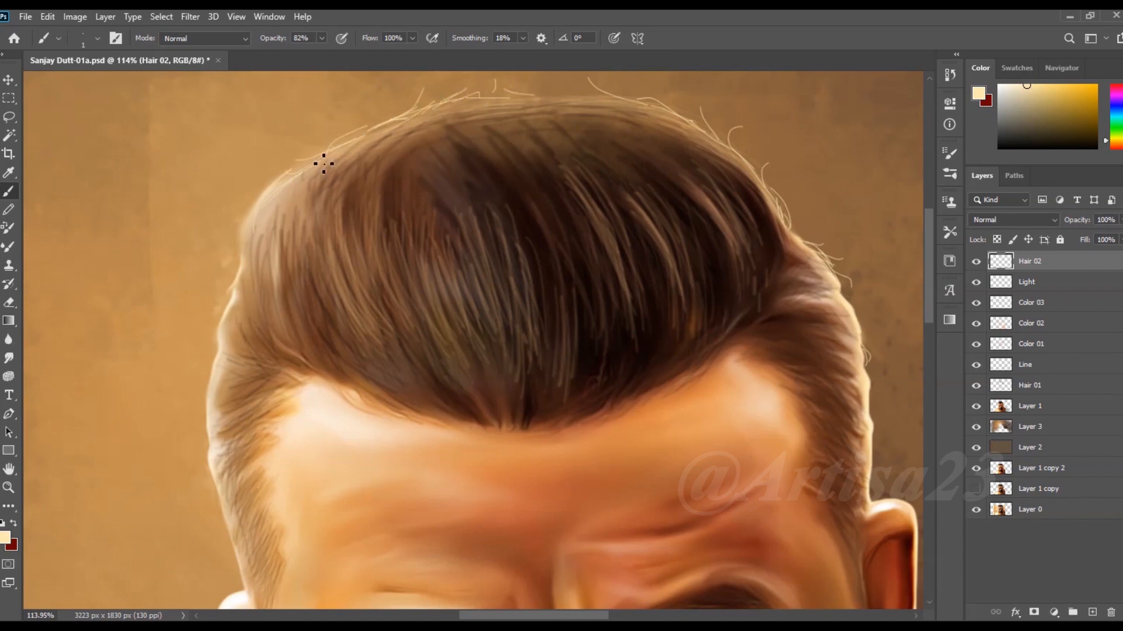
Paint fine cream flyaway strands down the outer edge of the hair on the viewer's left.
drag(278, 249, 318, 216)
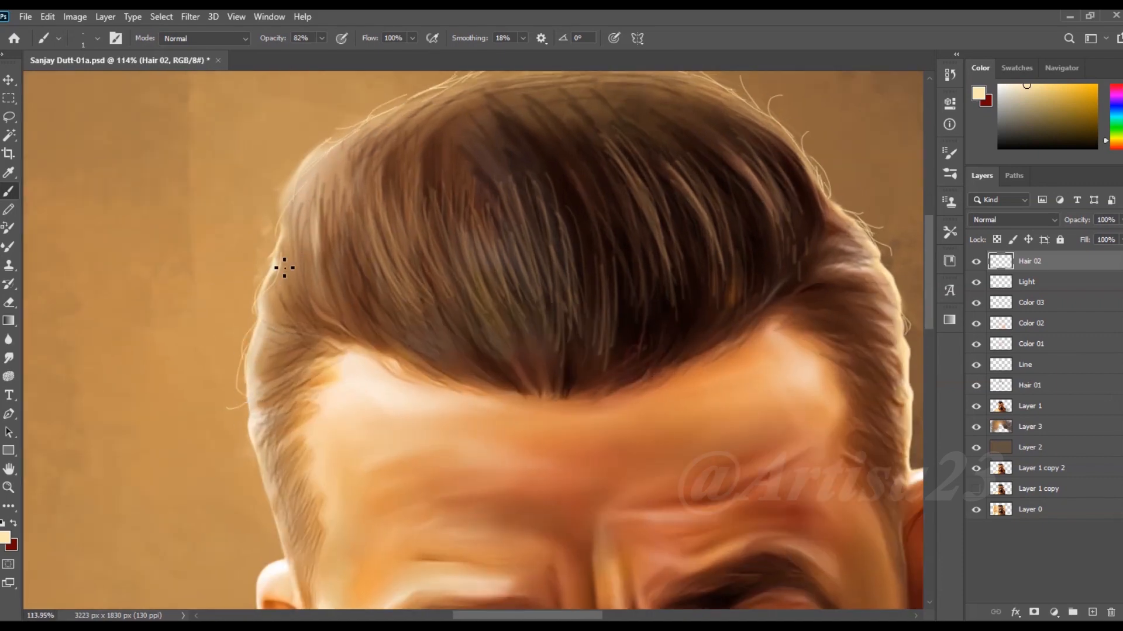
drag(283, 270, 232, 326)
drag(259, 435, 284, 365)
drag(304, 456, 303, 484)
Paint fine cream flyaway strands along the hair edge above the ear on the viewer's right.
scroll(526, 321, down, 3)
drag(866, 298, 551, 321)
scroll(529, 351, up, 7)
drag(507, 227, 514, 260)
drag(519, 332, 523, 359)
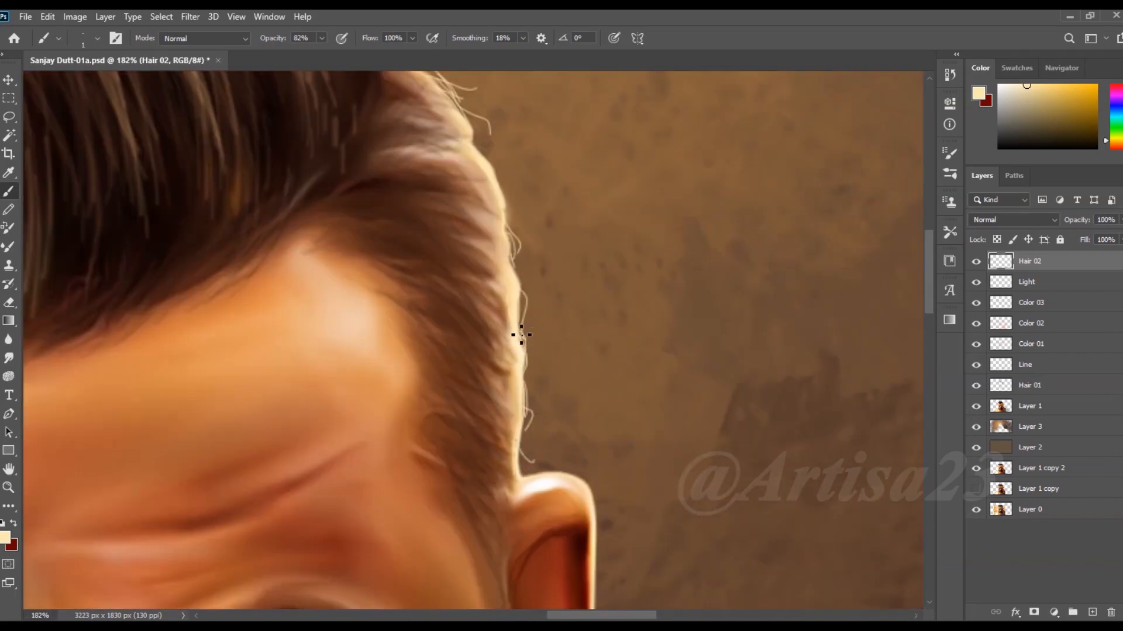
drag(478, 155, 508, 208)
scroll(539, 292, down, 4)
drag(542, 288, 551, 326)
drag(449, 158, 472, 188)
drag(424, 110, 464, 170)
Sample a pale peach colour and paint fine 1 px hair strands along the beard's lower edge.
scroll(548, 288, down, 8)
mouse_move(333, 538)
mouse_down()
mouse_move(342, 304)
mouse_move(366, 381)
mouse_up()
scroll(294, 379, up, 6)
scroll(294, 379, down, 1)
alt+click(345, 198)
scroll(371, 398, up, 3)
mouse_move(371, 368)
mouse_down()
mouse_move(379, 391)
mouse_move(422, 425)
mouse_up()
mouse_move(425, 400)
mouse_down()
mouse_move(454, 441)
mouse_move(490, 454)
mouse_up()
drag(373, 342, 390, 378)
mouse_move(485, 430)
mouse_down()
mouse_move(436, 398)
mouse_move(466, 426)
mouse_up()
drag(463, 403, 486, 427)
drag(552, 414, 518, 429)
drag(583, 404, 556, 420)
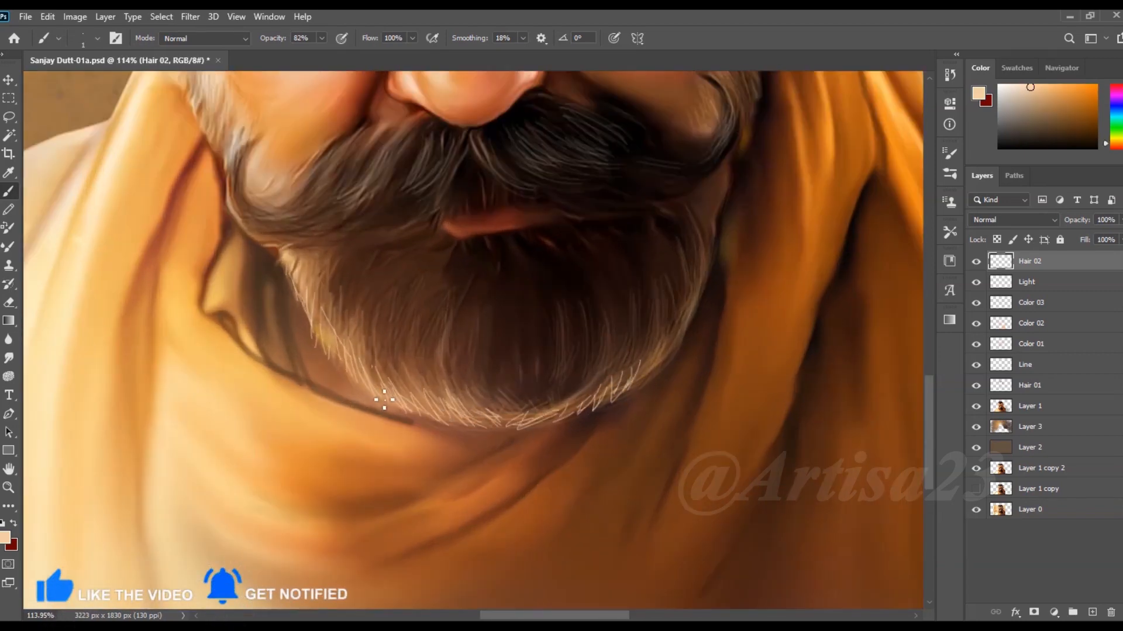
Paint more fine pale peach strands along both outer edges of the beard.
drag(331, 338, 338, 372)
drag(316, 314, 320, 328)
scroll(325, 336, down, 5)
scroll(560, 319, up, 4)
drag(524, 355, 513, 382)
drag(544, 338, 534, 363)
drag(564, 272, 568, 298)
drag(574, 234, 563, 344)
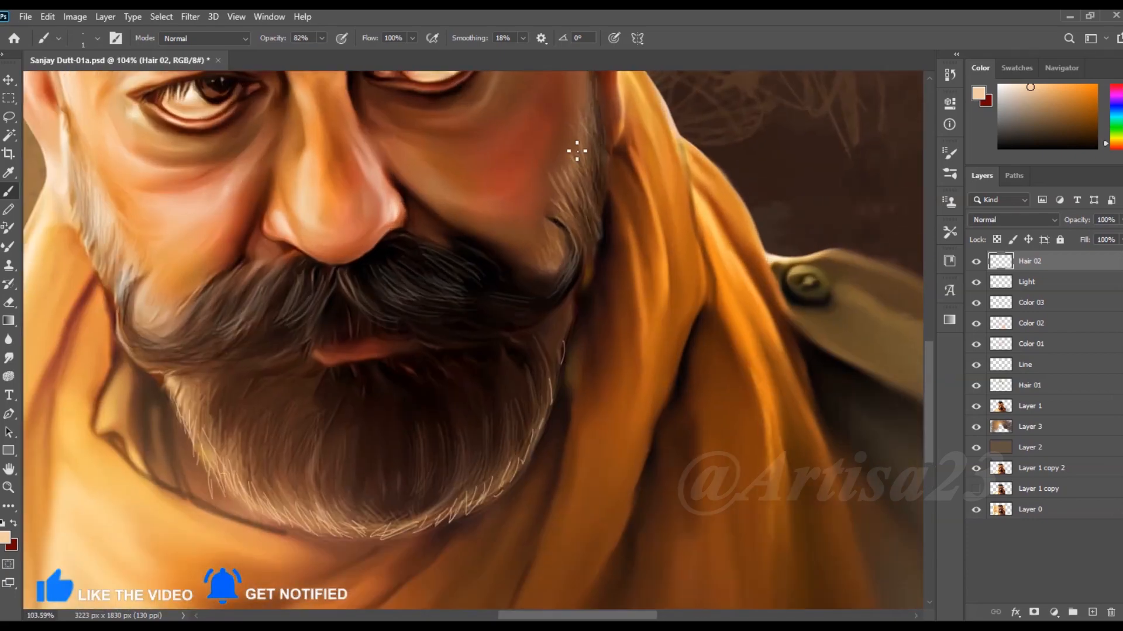
Paint fine strands through the sideburn on the viewer's left, sampling pale cream and brown tones from the portrait.
scroll(563, 266, down, 2)
scroll(229, 313, up, 3)
drag(228, 313, 237, 300)
scroll(238, 315, down, 2)
alt+click(201, 226)
scroll(195, 240, up, 3)
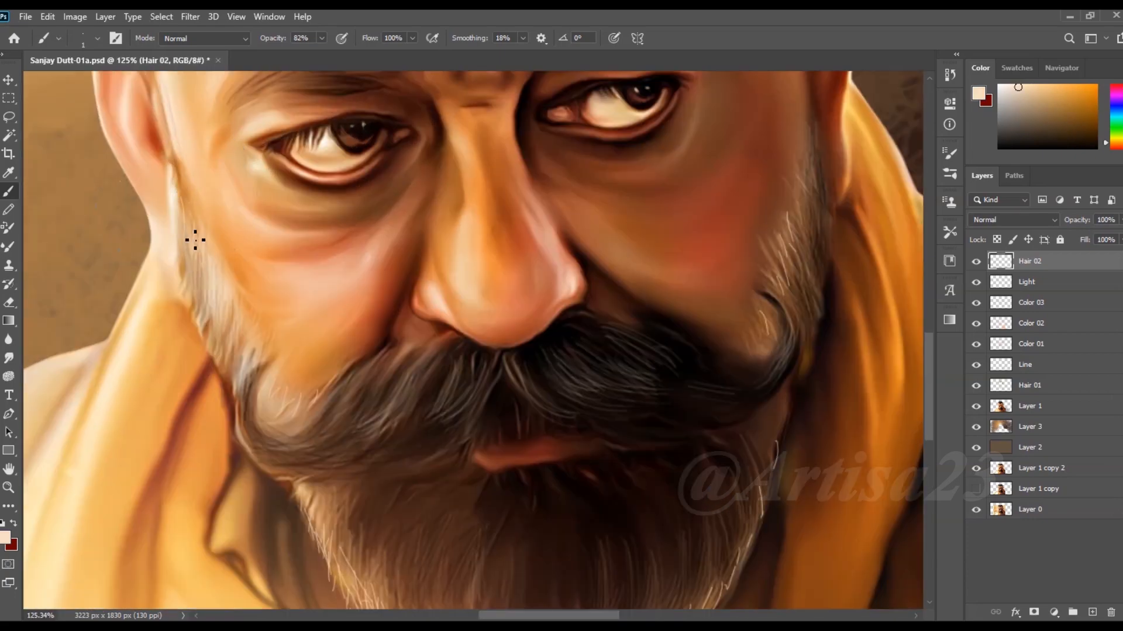
alt+click(180, 189)
alt+click(233, 379)
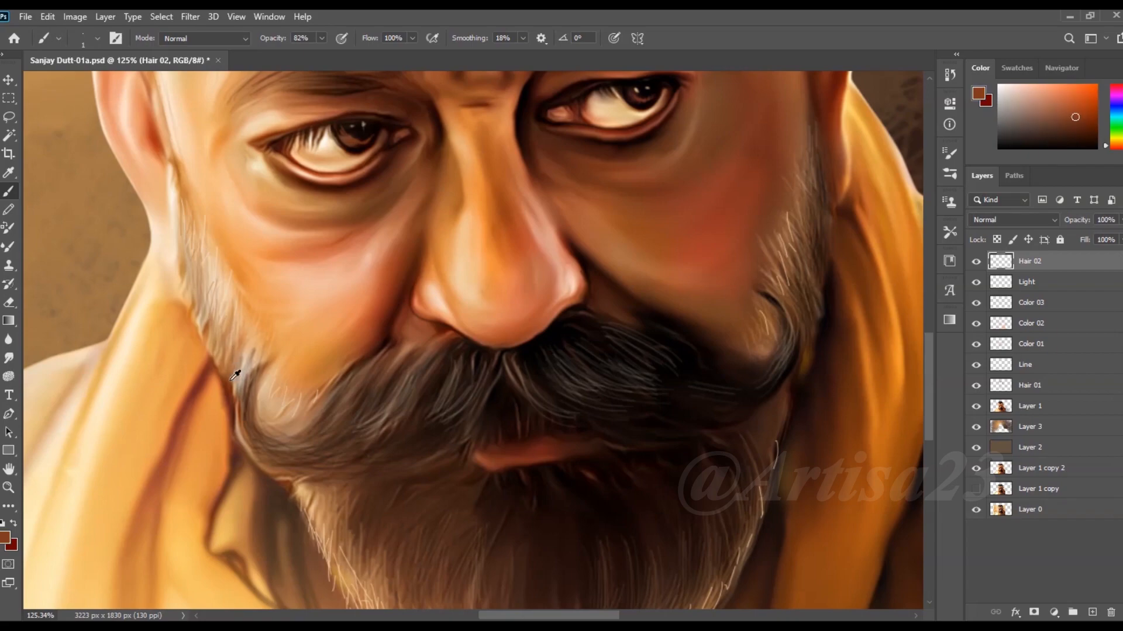
Sample a greyish brown, paint fine strands across the moustache on the viewer's right, and save the document.
scroll(257, 415, down, 5)
scroll(543, 331, up, 7)
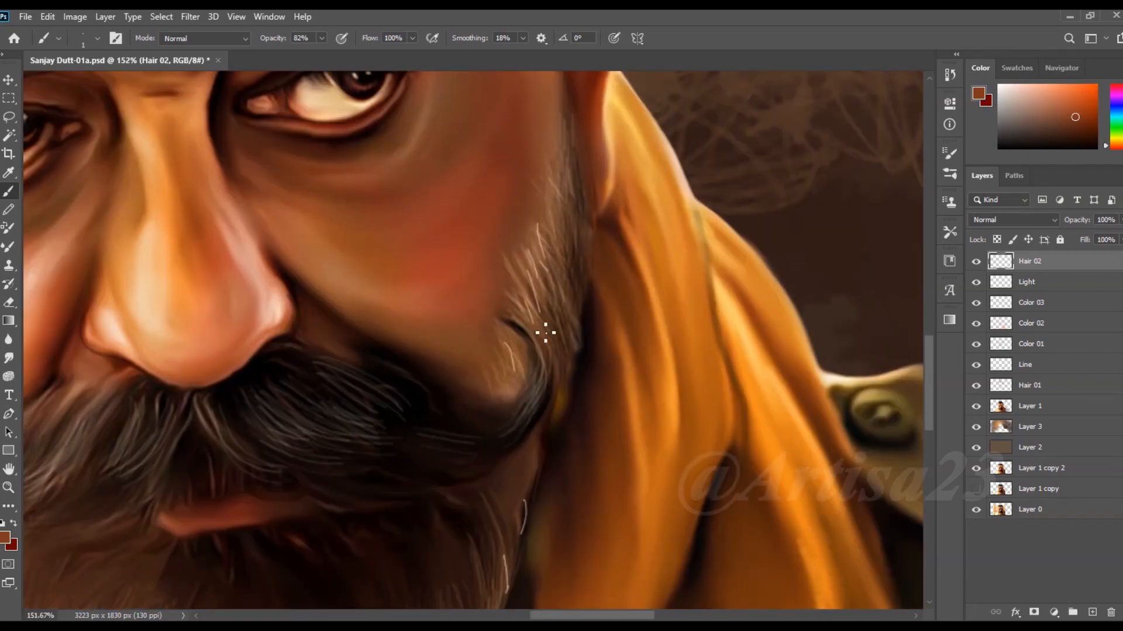
scroll(544, 331, down, 4)
scroll(446, 369, up, 4)
alt+click(447, 370)
drag(381, 419, 501, 433)
drag(462, 376, 538, 412)
scroll(226, 391, down, 6)
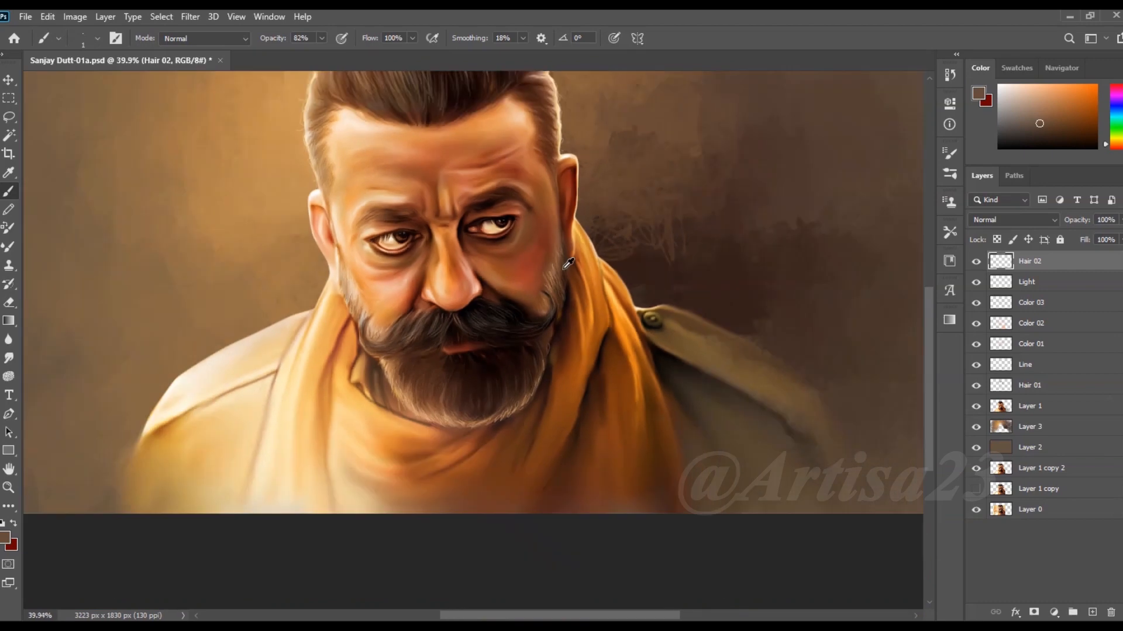
key(ctrl+s)
Sample a light tan and paint thin highlight strands through the moustache.
scroll(516, 457, up, 5)
alt+click(487, 318)
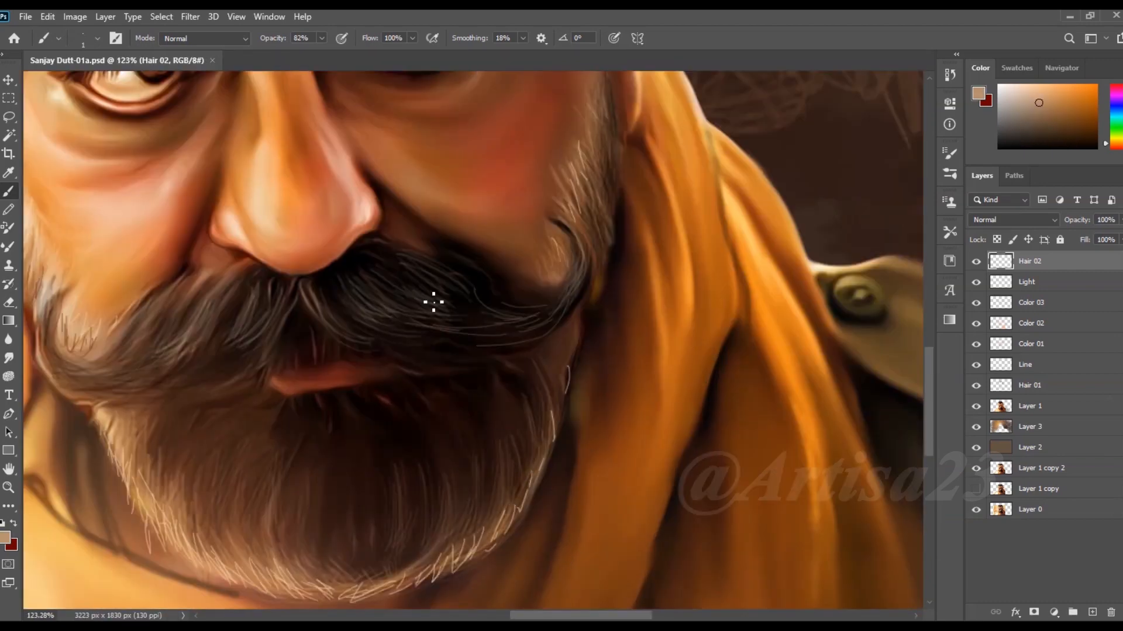
scroll(554, 328, down, 5)
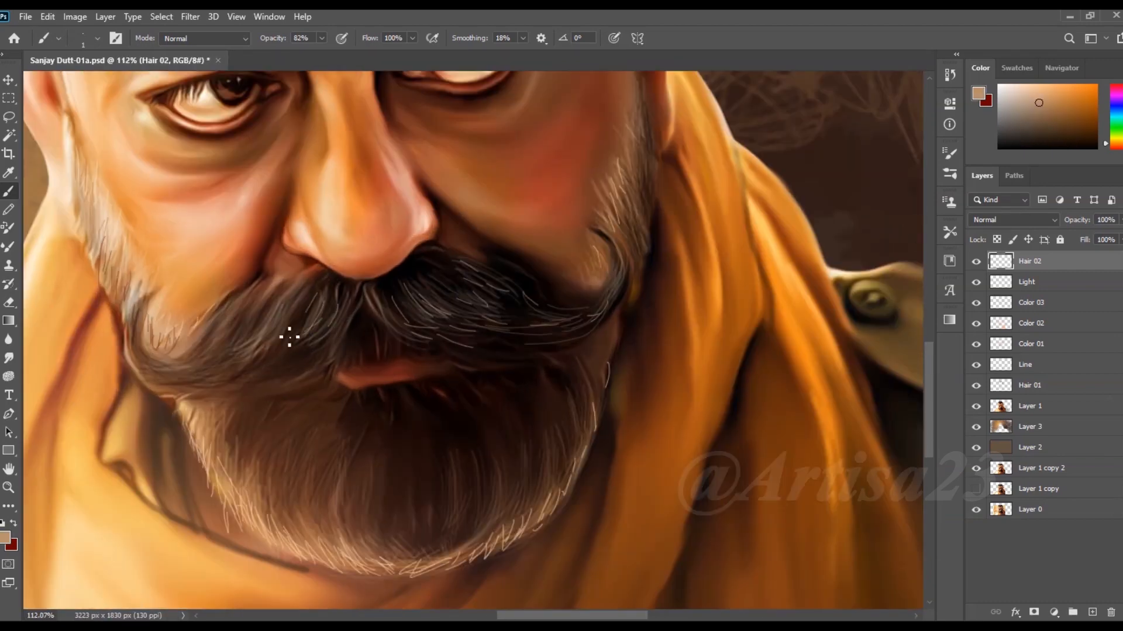
Sample a near-black brown from the moustache and add fine strands to its half on the viewer's left.
alt+click(293, 370)
scroll(150, 292, up, 6)
mouse_move(151, 289)
mouse_down()
mouse_move(125, 358)
mouse_move(267, 301)
mouse_up()
scroll(294, 359, down, 1)
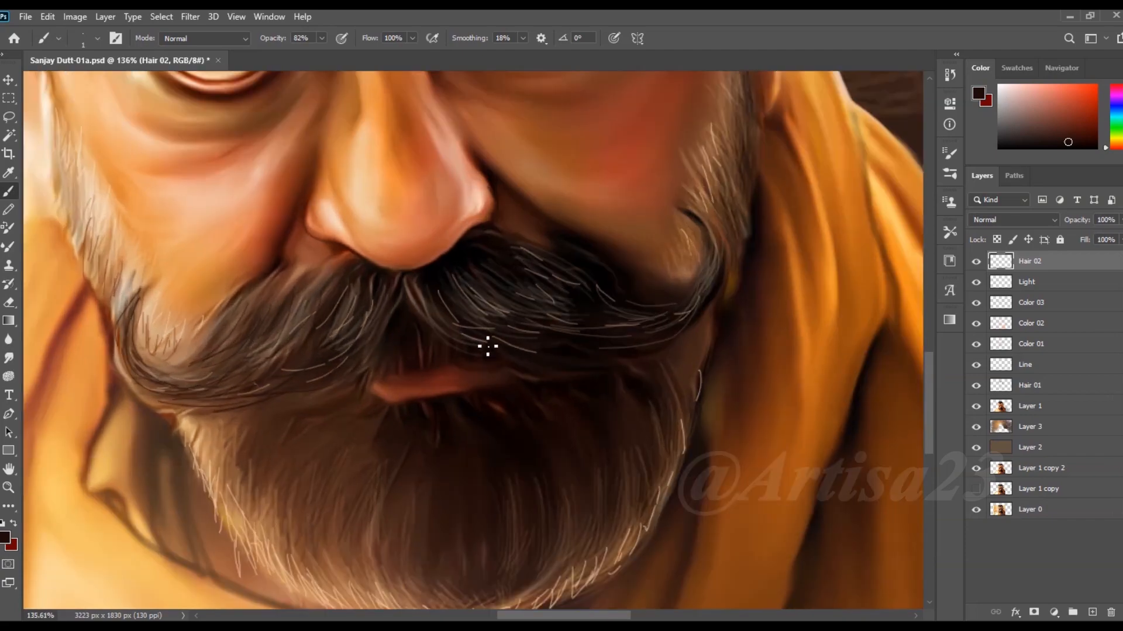
scroll(718, 302, down, 5)
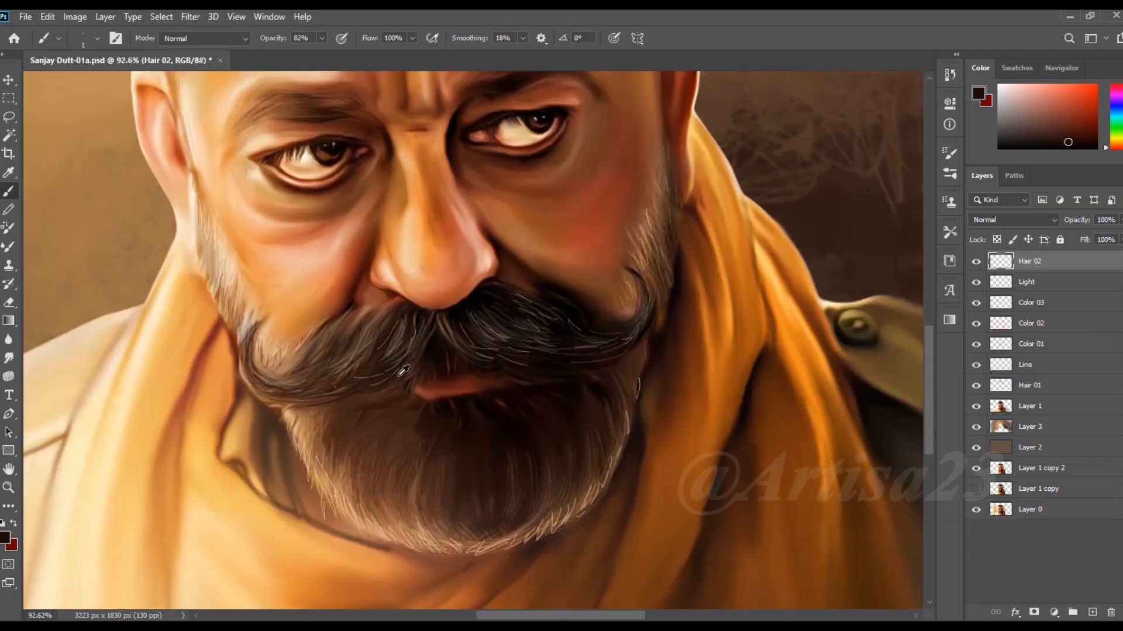
scroll(530, 380, up, 15)
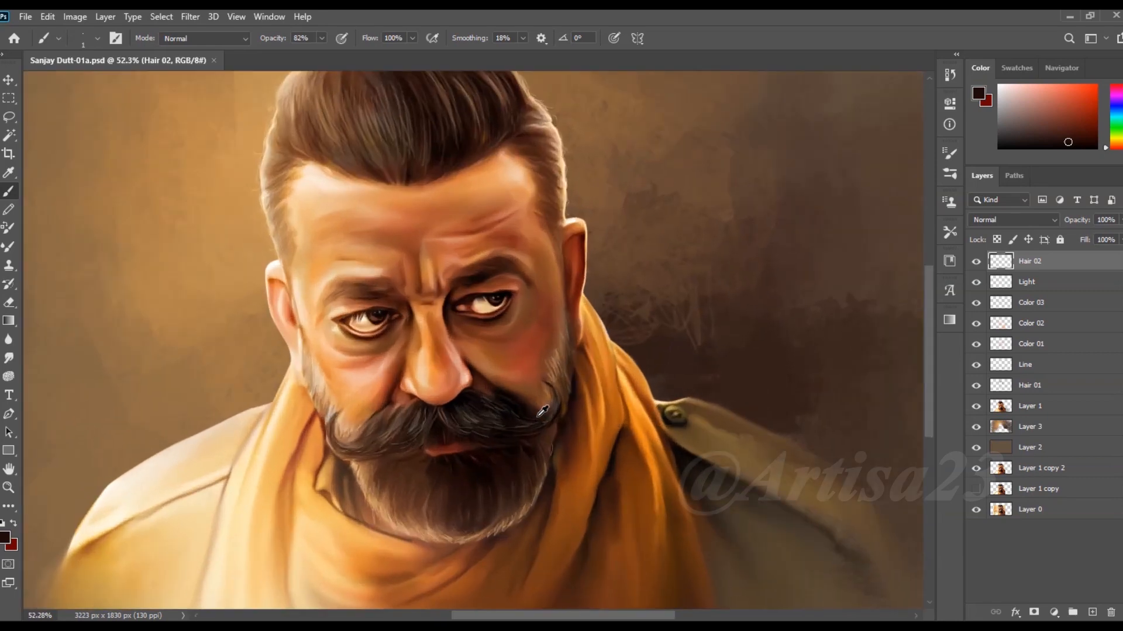
Sample a light skin tone and paint short fine hairs through the eyebrow on the viewer's right.
alt+click(481, 205)
drag(391, 269, 414, 262)
drag(415, 264, 481, 245)
drag(421, 251, 444, 244)
scroll(389, 237, up, 3)
drag(424, 314, 447, 306)
drag(493, 272, 514, 265)
drag(478, 267, 509, 256)
drag(492, 228, 603, 236)
drag(632, 238, 650, 251)
Paint short fine hairs through the eyebrow on the viewer's left, sampling brown tones from the brow area.
scroll(643, 251, down, 4)
drag(338, 314, 362, 317)
alt+click(341, 333)
drag(144, 363, 194, 325)
scroll(318, 264, down, 3)
alt+click(371, 321)
drag(307, 312, 337, 316)
scroll(561, 278, up, 3)
alt+click(606, 274)
scroll(504, 248, down, 4)
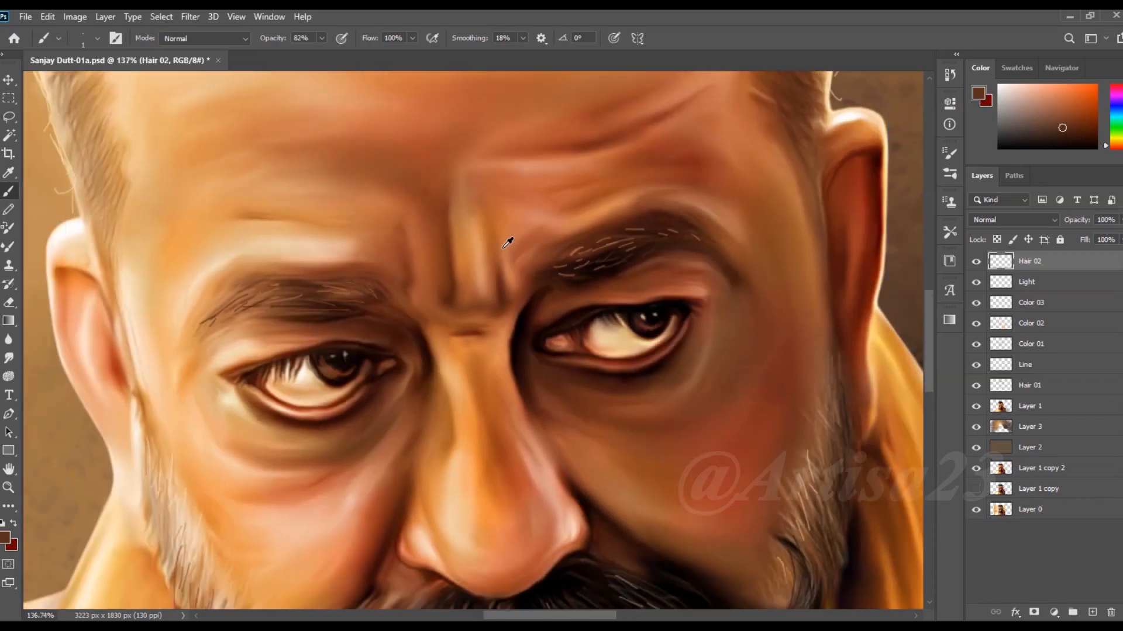
Sample a peach tone and paint a thin highlight on the lower lip.
scroll(508, 243, down, 5)
scroll(468, 485, up, 5)
alt+click(468, 486)
Soften the lower-lip highlight using the Smudge tool at 40 px and save the document.
click(9, 358)
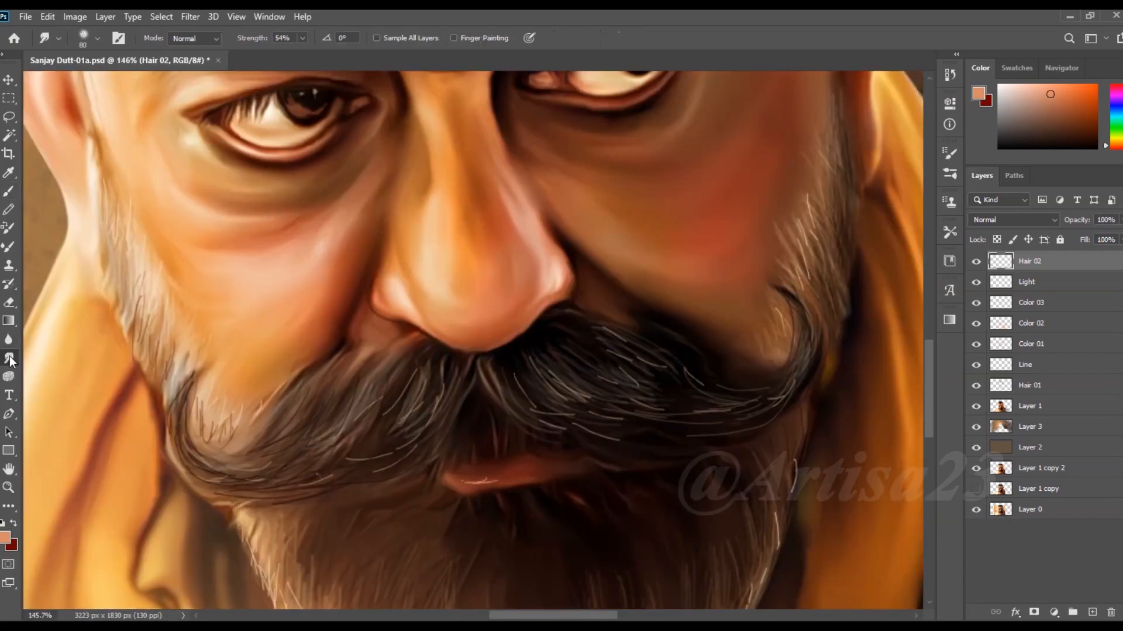
scroll(466, 467, up, 3)
key(bracketleft)
key(bracketleft)
key(bracketleft)
key(bracketleft)
key(bracketleft)
drag(482, 469, 459, 474)
scroll(395, 398, down, 20)
key(ctrl+s)
scroll(691, 407, down, 1)
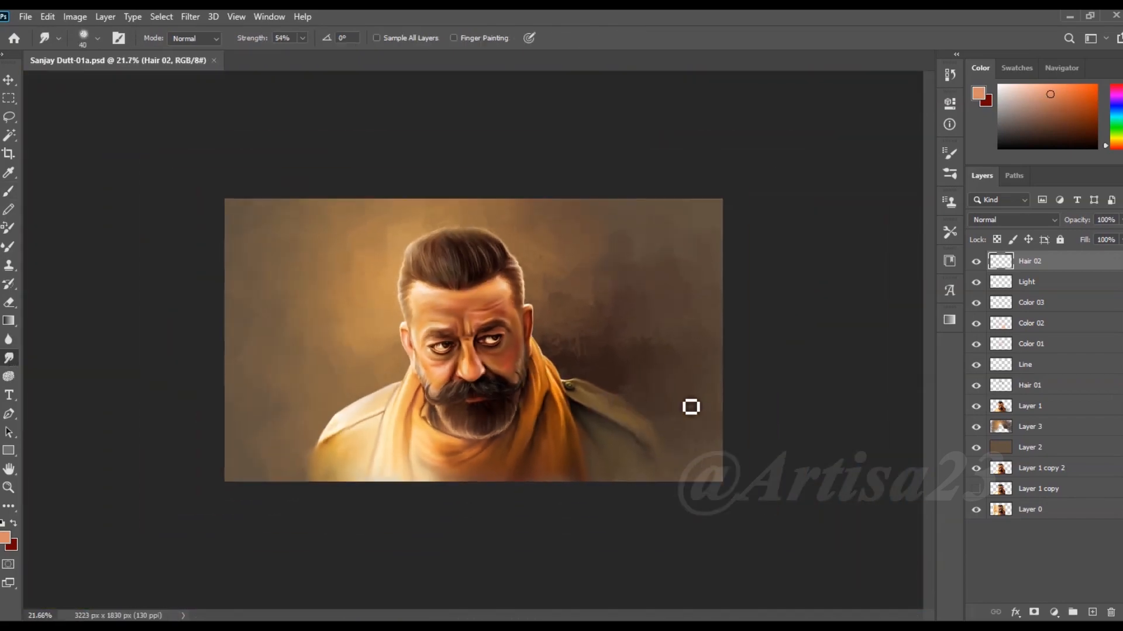